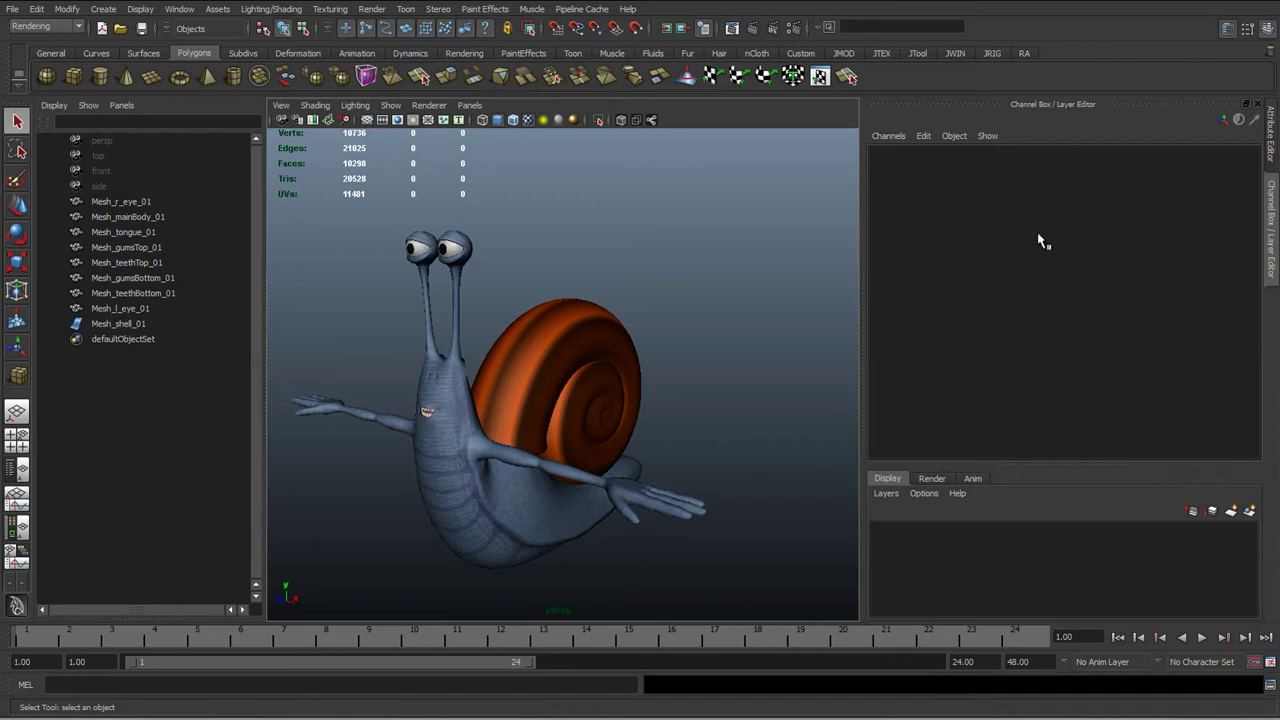
# - Widen the perspective viewport and select the snail's main body mesh
pyautogui.moveTo(863, 286); pyautogui.dragTo(1054, 295)
pyautogui.keyDown('alt'); pyautogui.moveTo(601, 369); pyautogui.dragTo(536, 421); pyautogui.keyUp('alt')
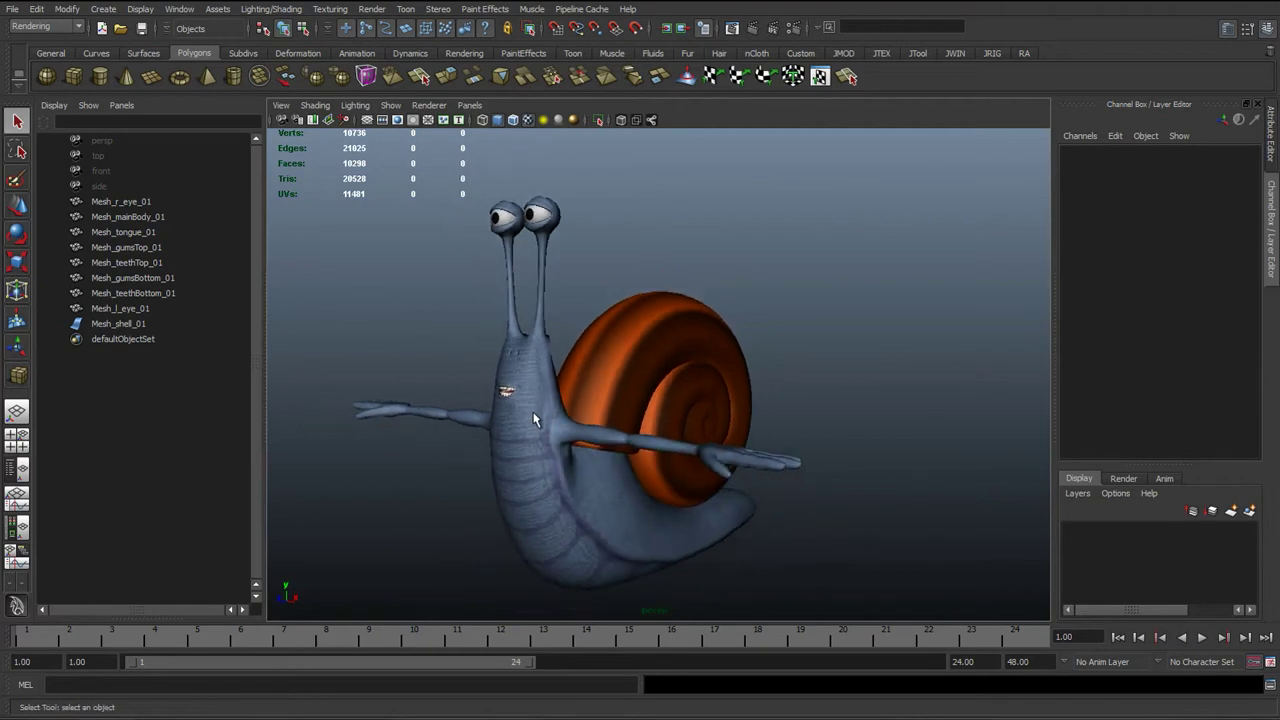
pyautogui.click(536, 421)
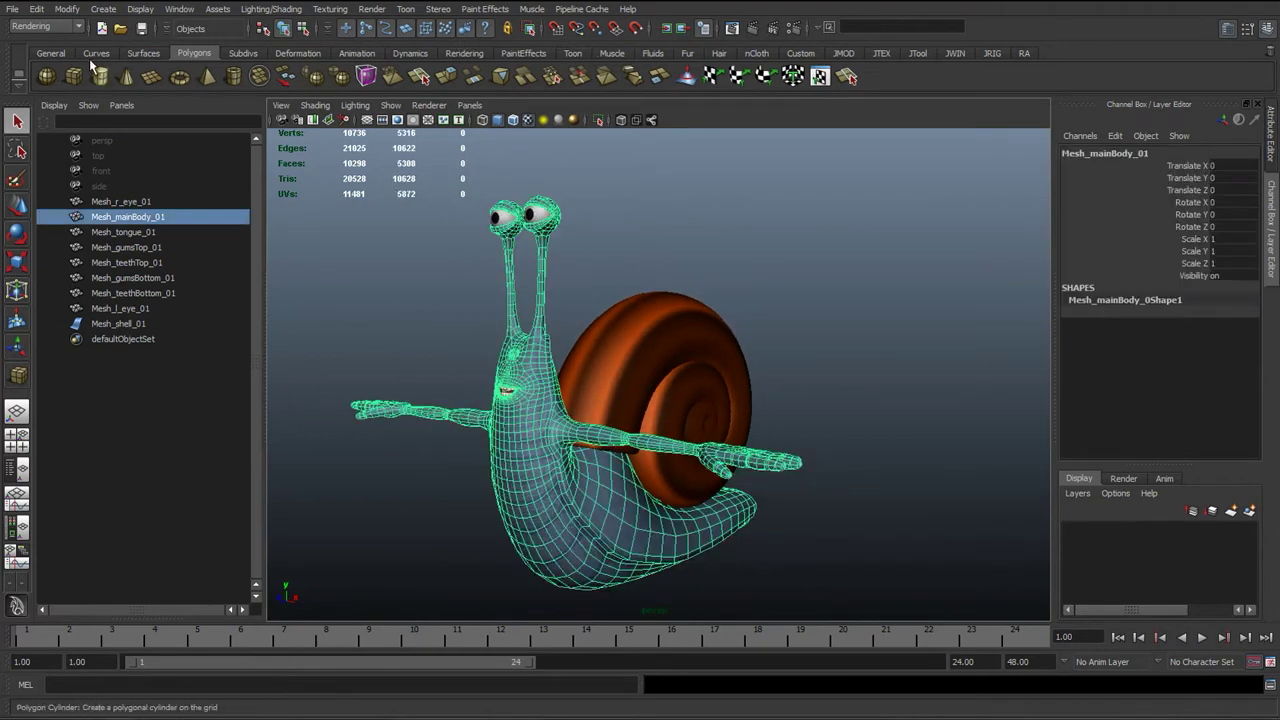
# - Switch to the Polygons menu set and turn on the face normals display for the body mesh
pyautogui.click(45, 26)
pyautogui.click(45, 50)
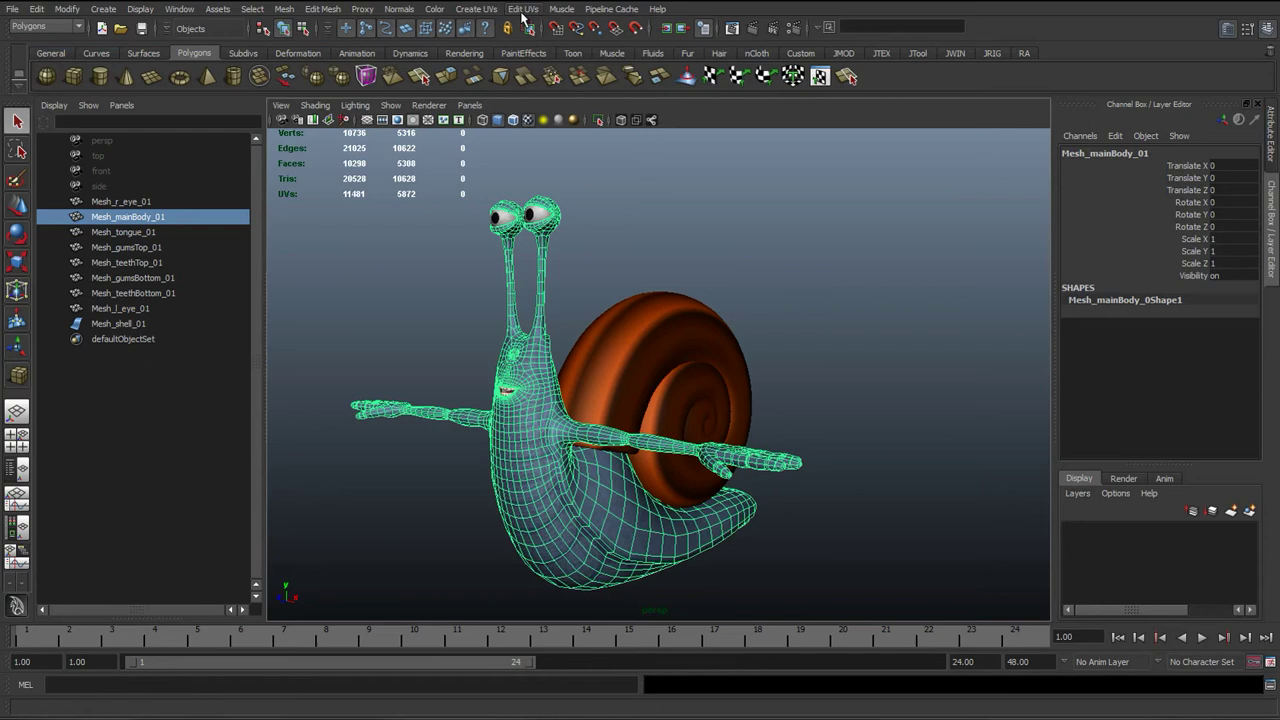
pyautogui.click(141, 9)
pyautogui.click(141, 9)
pyautogui.click(45, 26)
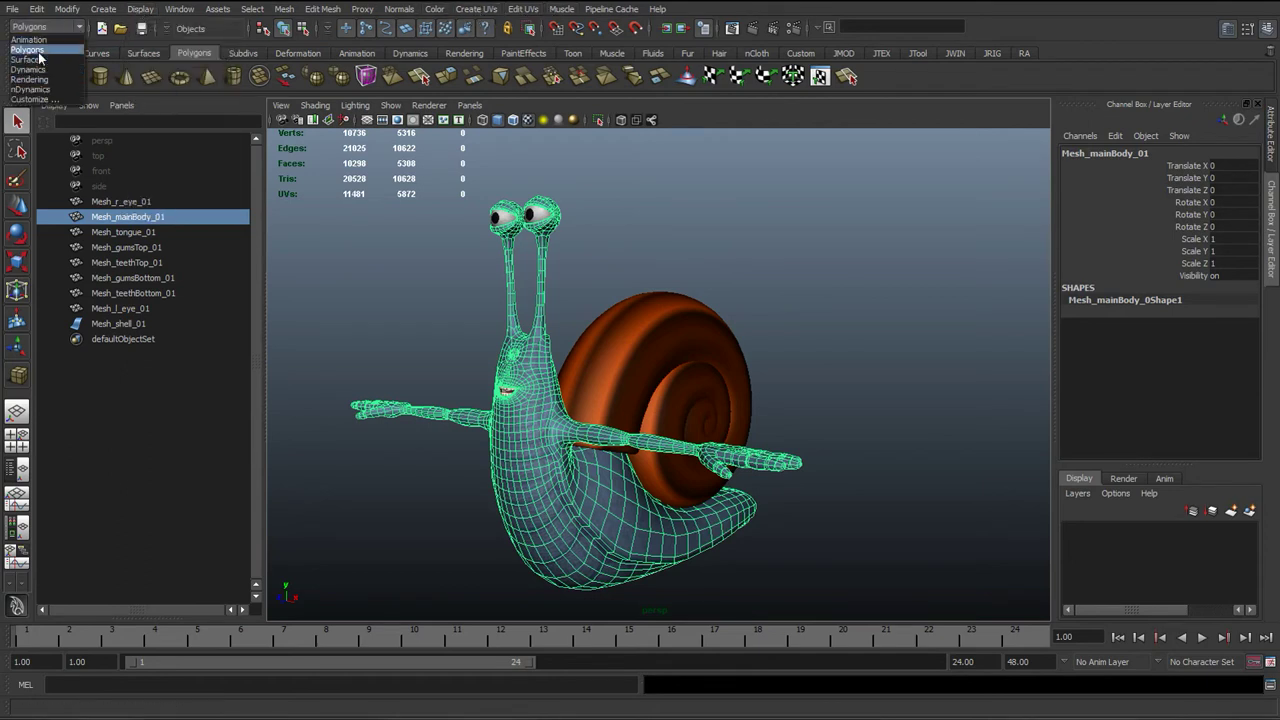
pyautogui.click(27, 49)
pyautogui.click(141, 9)
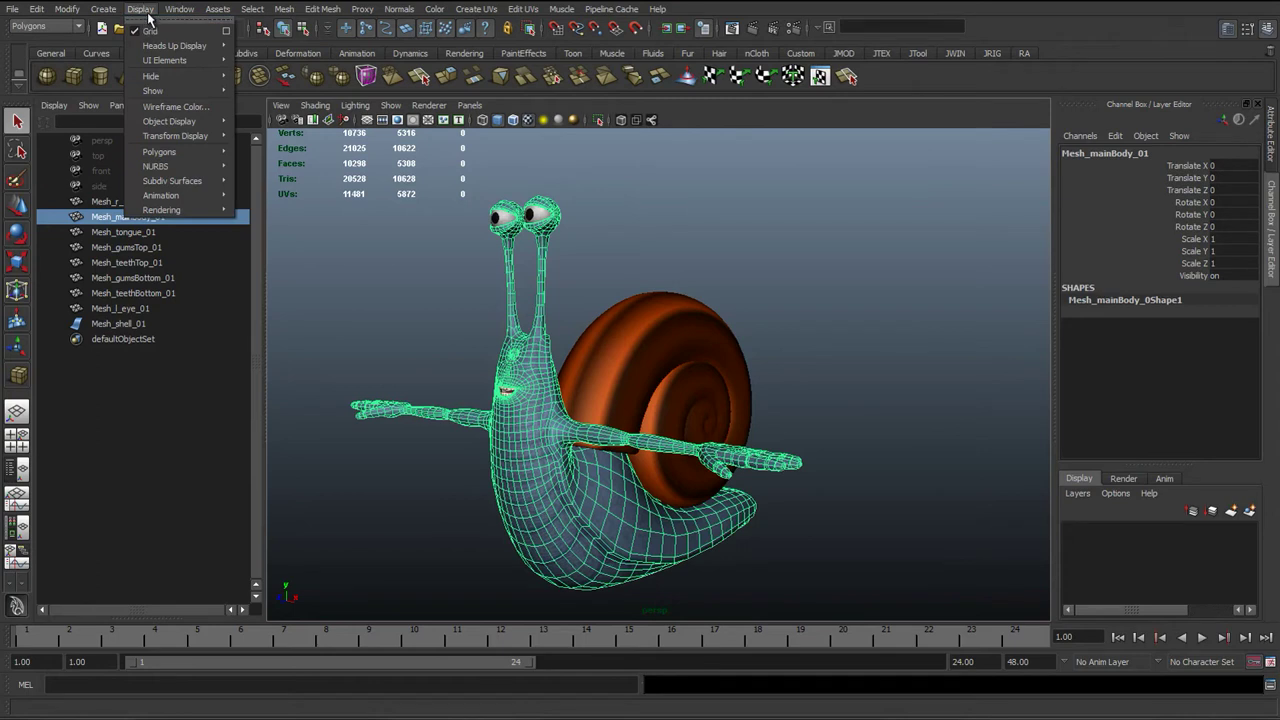
pyautogui.moveTo(181, 151)
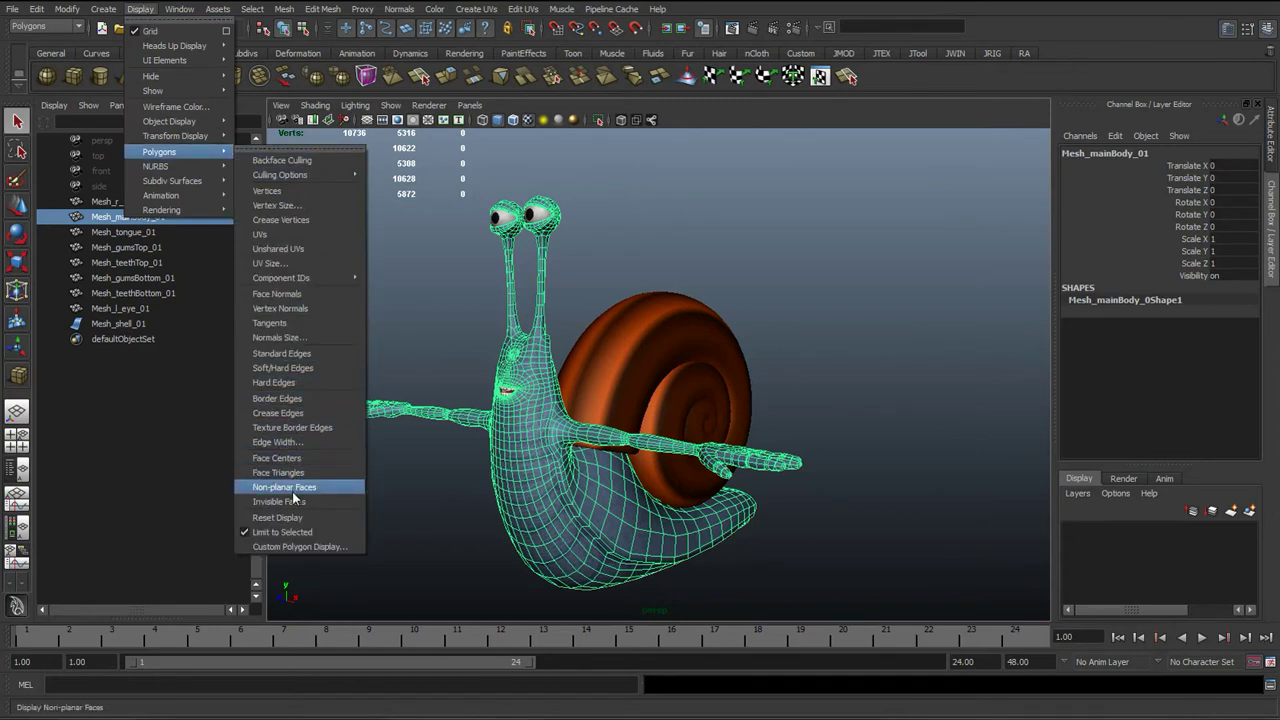
pyautogui.click(277, 296)
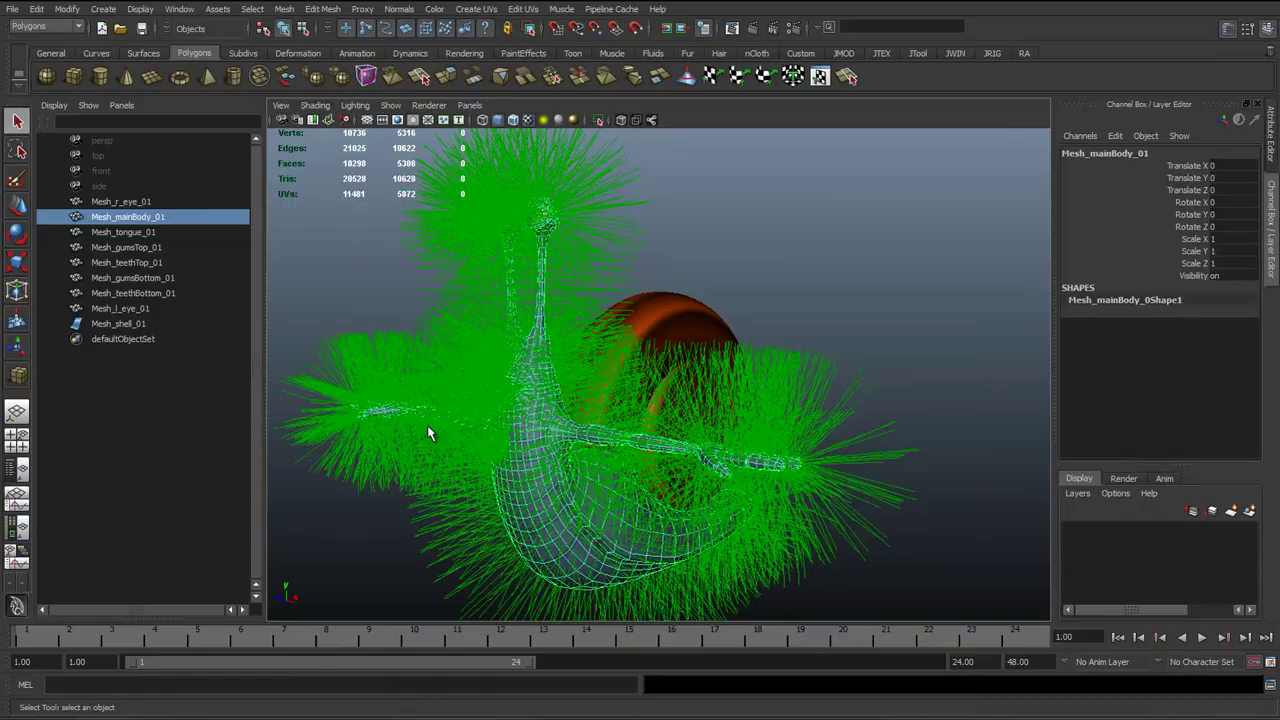
# - Examine the direction of the face normals around the snail's outer surface and inside its hollow lower body
pyautogui.keyDown('alt'); pyautogui.moveTo(427, 428); pyautogui.dragTo(514, 449); pyautogui.keyUp('alt')
pyautogui.keyDown('alt'); pyautogui.moveTo(514, 449); pyautogui.dragTo(553, 424, button='middle'); pyautogui.keyUp('alt')
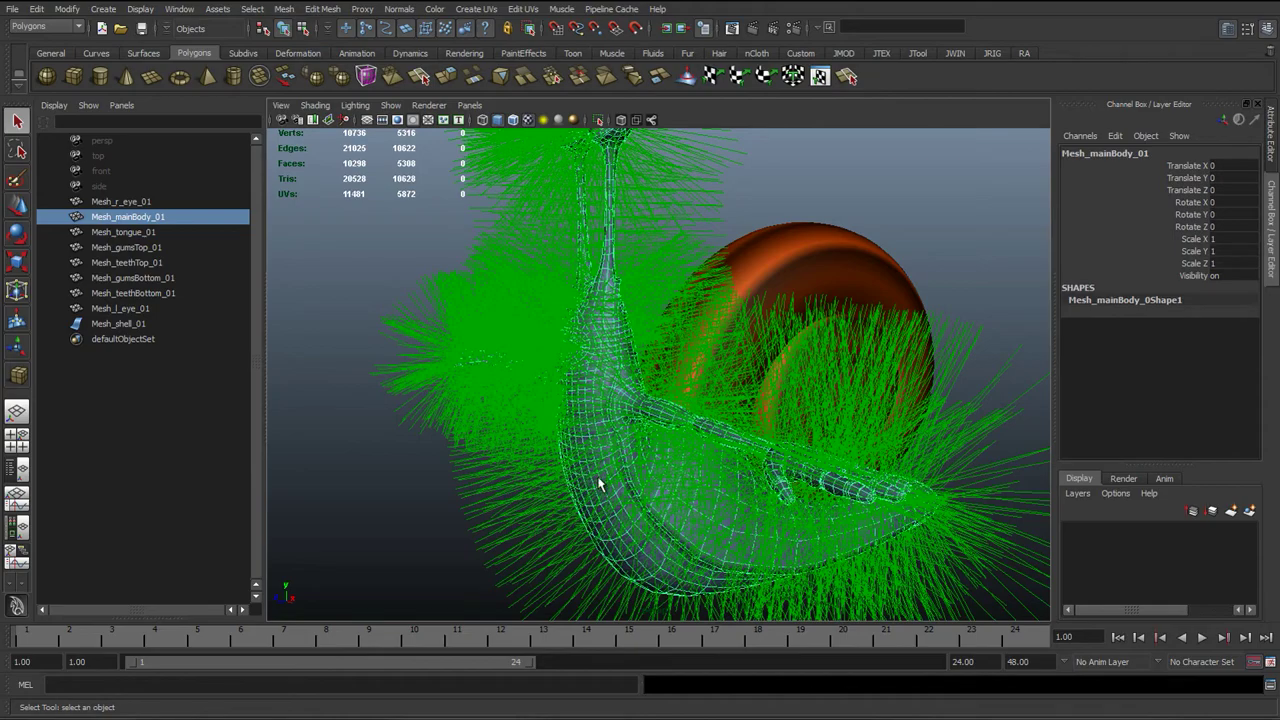
pyautogui.keyDown('alt'); pyautogui.moveTo(598, 484); pyautogui.dragTo(594, 430); pyautogui.keyUp('alt')
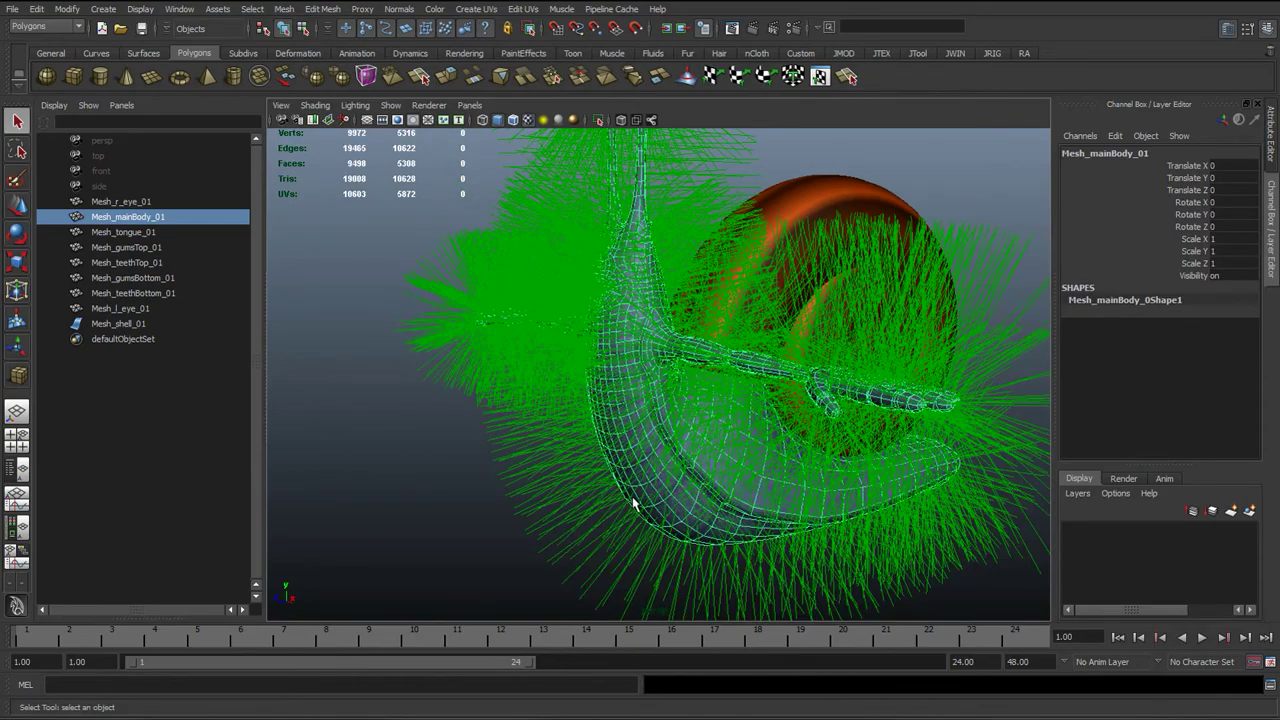
pyautogui.keyDown('alt'); pyautogui.moveTo(643, 483); pyautogui.dragTo(740, 457, button='right'); pyautogui.keyUp('alt')
pyautogui.keyDown('alt'); pyautogui.moveTo(900, 496); pyautogui.dragTo(760, 391, button='middle'); pyautogui.keyUp('alt')
pyautogui.keyDown('alt'); pyautogui.moveTo(760, 391); pyautogui.dragTo(950, 385, button='right'); pyautogui.keyUp('alt')
pyautogui.keyDown('alt'); pyautogui.moveTo(744, 367); pyautogui.dragTo(674, 222, button='middle'); pyautogui.keyUp('alt')
pyautogui.keyDown('alt'); pyautogui.moveTo(674, 222); pyautogui.dragTo(609, 421); pyautogui.keyUp('alt')
pyautogui.keyDown('alt'); pyautogui.moveTo(661, 417); pyautogui.dragTo(832, 466, button='right'); pyautogui.keyUp('alt')
pyautogui.keyDown('alt'); pyautogui.moveTo(605, 486); pyautogui.dragTo(605, 518); pyautogui.keyUp('alt')
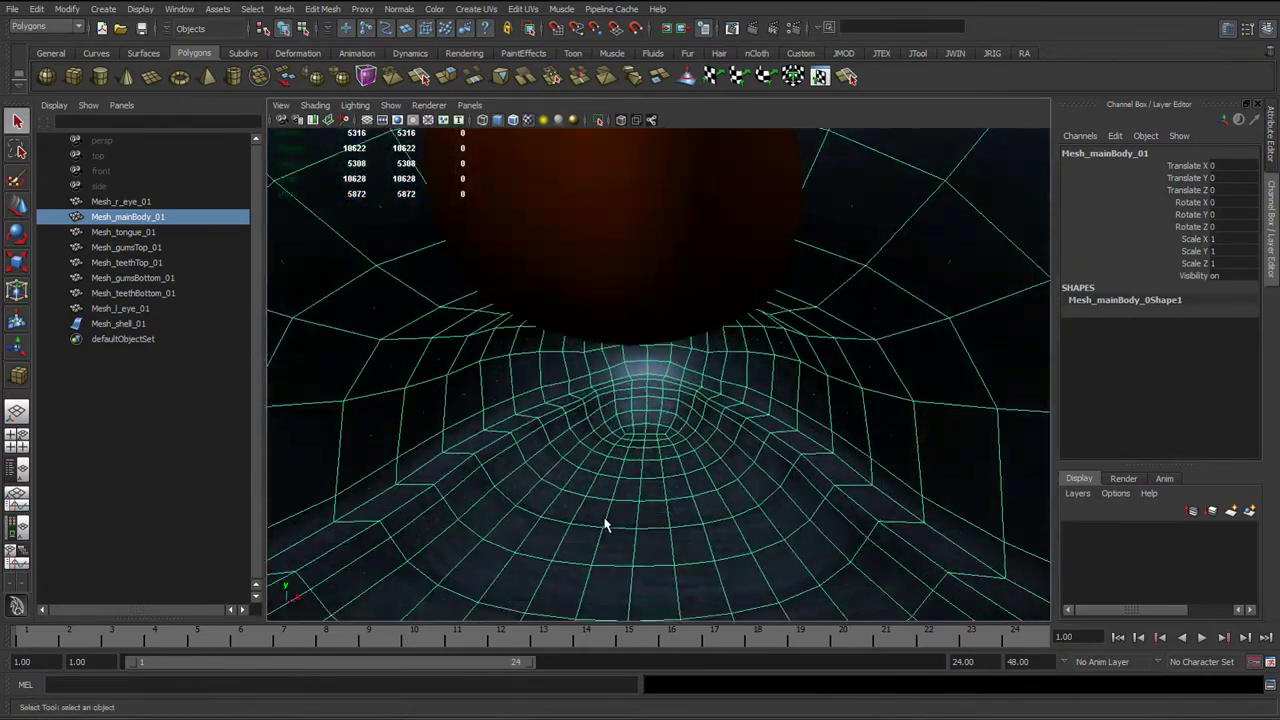
pyautogui.keyDown('alt'); pyautogui.moveTo(661, 390); pyautogui.dragTo(640, 349, button='middle'); pyautogui.keyUp('alt')
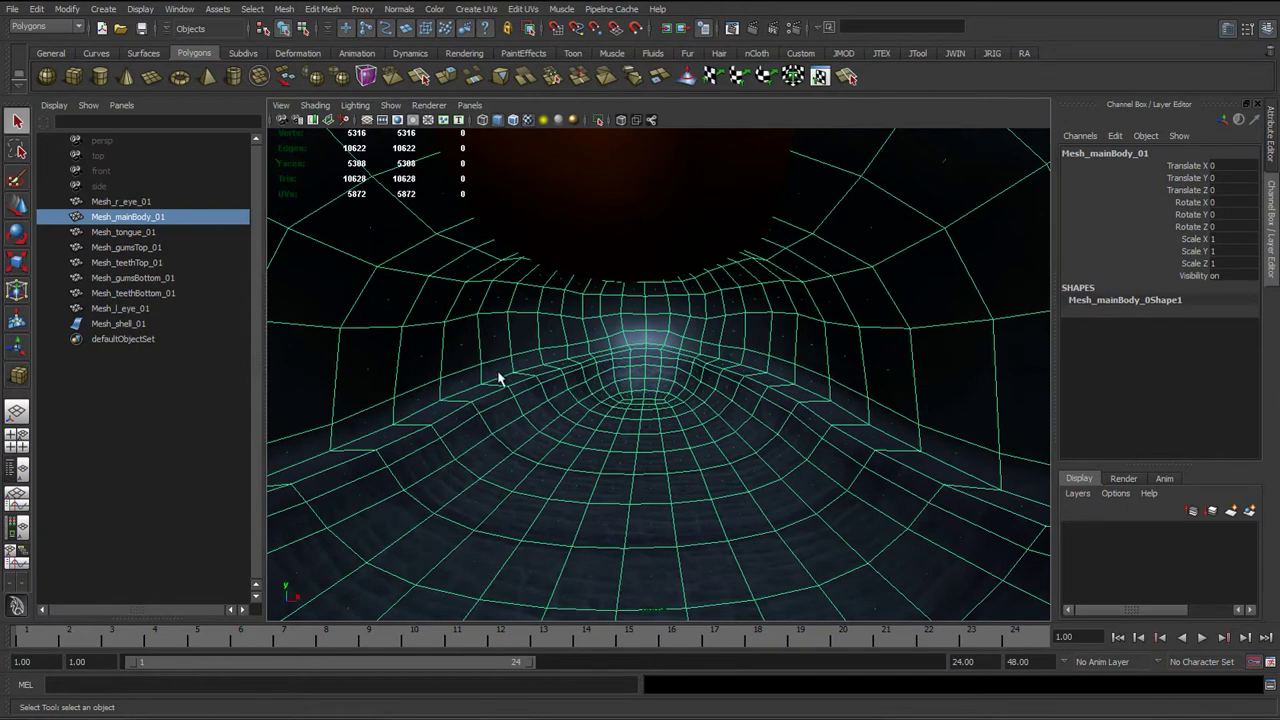
pyautogui.keyDown('alt'); pyautogui.moveTo(688, 410); pyautogui.dragTo(716, 420, button='middle'); pyautogui.keyUp('alt')
pyautogui.scroll(-5, 600, 380)
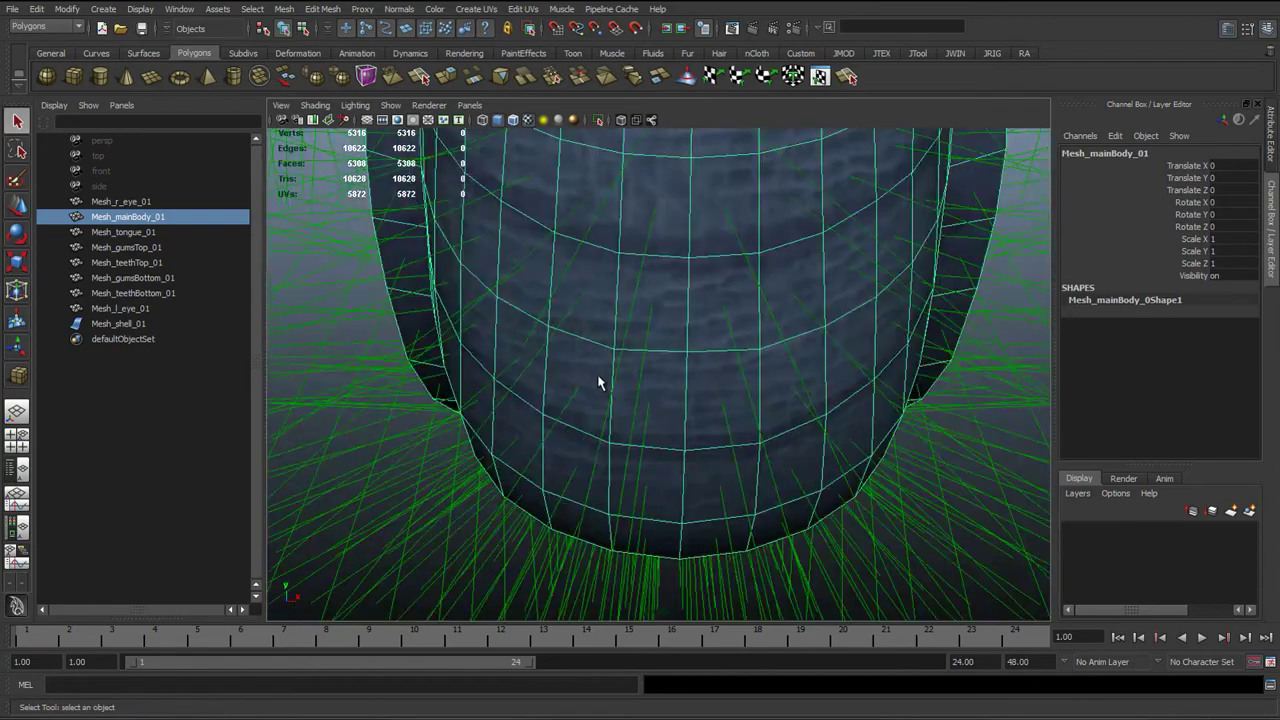
pyautogui.keyDown('alt'); pyautogui.moveTo(598, 382); pyautogui.dragTo(609, 409); pyautogui.keyUp('alt')
pyautogui.keyDown('alt'); pyautogui.moveTo(609, 409); pyautogui.dragTo(745, 490, button='middle'); pyautogui.keyUp('alt')
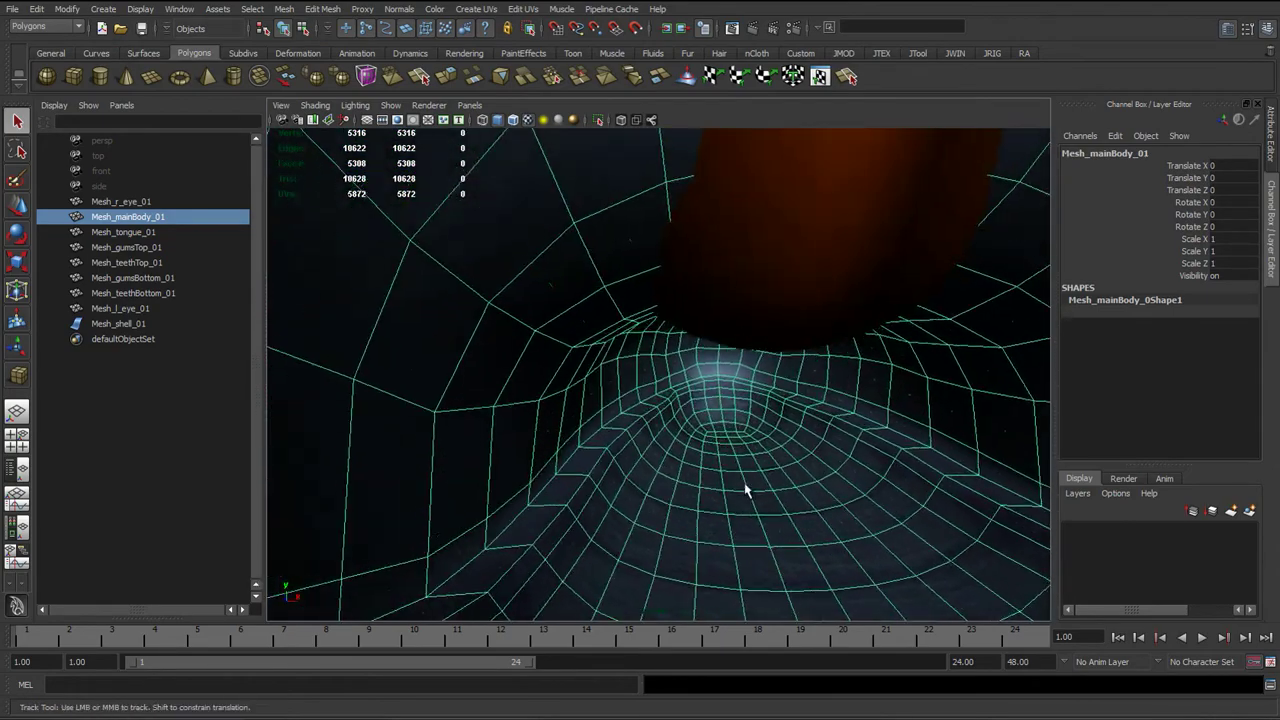
# - Examine the face normals inside the narrow tubular parts of the body mesh and up towards the mouth cavity
pyautogui.keyDown('alt'); pyautogui.moveTo(745, 490); pyautogui.dragTo(563, 314); pyautogui.keyUp('alt')
pyautogui.keyDown('alt'); pyautogui.moveTo(563, 314); pyautogui.dragTo(677, 314, button='middle'); pyautogui.keyUp('alt')
pyautogui.keyDown('alt'); pyautogui.moveTo(677, 314); pyautogui.dragTo(330, 425, button='right'); pyautogui.keyUp('alt')
pyautogui.keyDown('alt'); pyautogui.moveTo(883, 434); pyautogui.dragTo(631, 391); pyautogui.keyUp('alt')
pyautogui.keyDown('alt'); pyautogui.moveTo(631, 391); pyautogui.dragTo(450, 410, button='middle'); pyautogui.keyUp('alt')
pyautogui.keyDown('alt'); pyautogui.moveTo(450, 410); pyautogui.dragTo(711, 457, button='right'); pyautogui.keyUp('alt')
pyautogui.keyDown('alt'); pyautogui.moveTo(711, 457); pyautogui.dragTo(1182, 345); pyautogui.keyUp('alt')
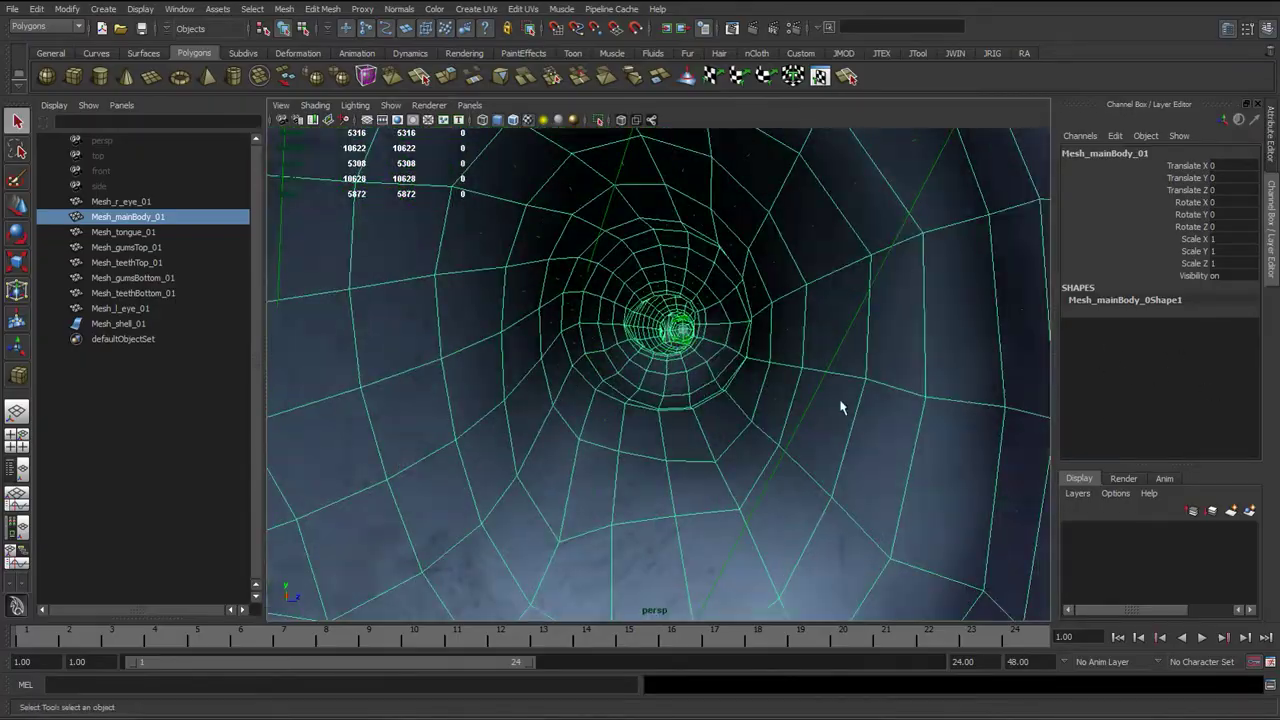
pyautogui.keyDown('alt'); pyautogui.moveTo(841, 407); pyautogui.dragTo(662, 427); pyautogui.keyUp('alt')
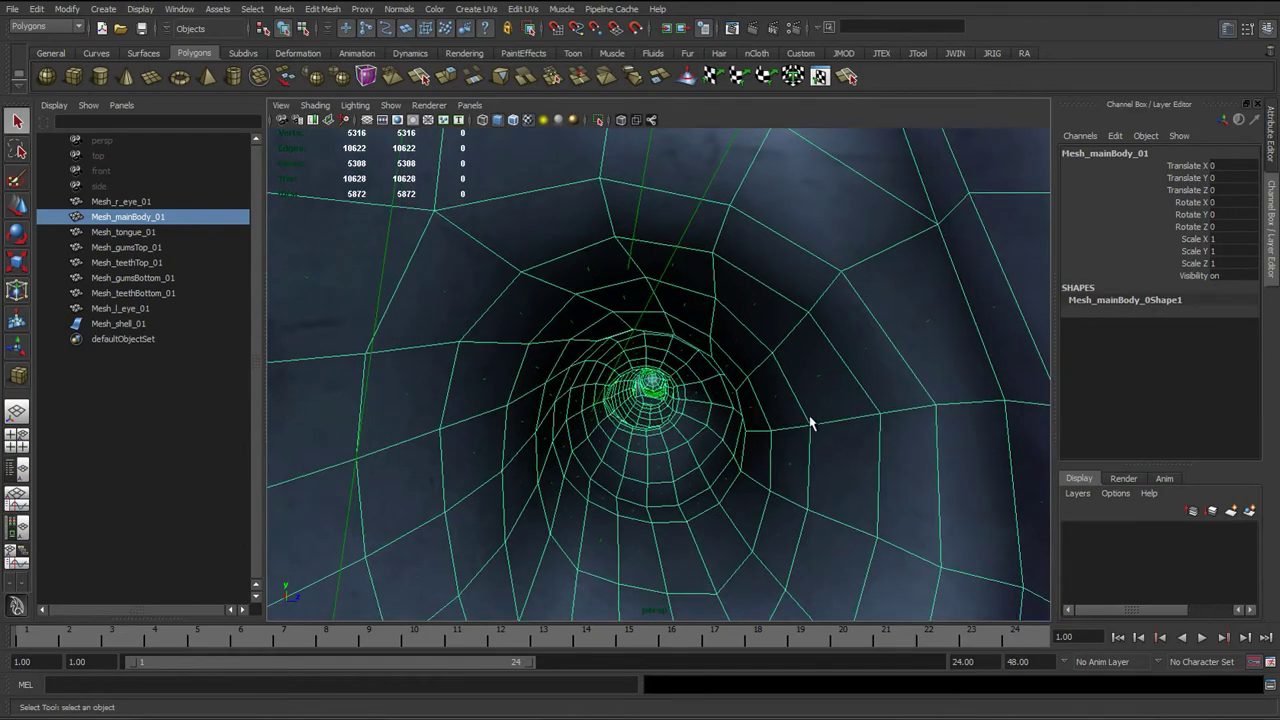
pyautogui.keyDown('alt'); pyautogui.moveTo(810, 422); pyautogui.dragTo(756, 258); pyautogui.keyUp('alt')
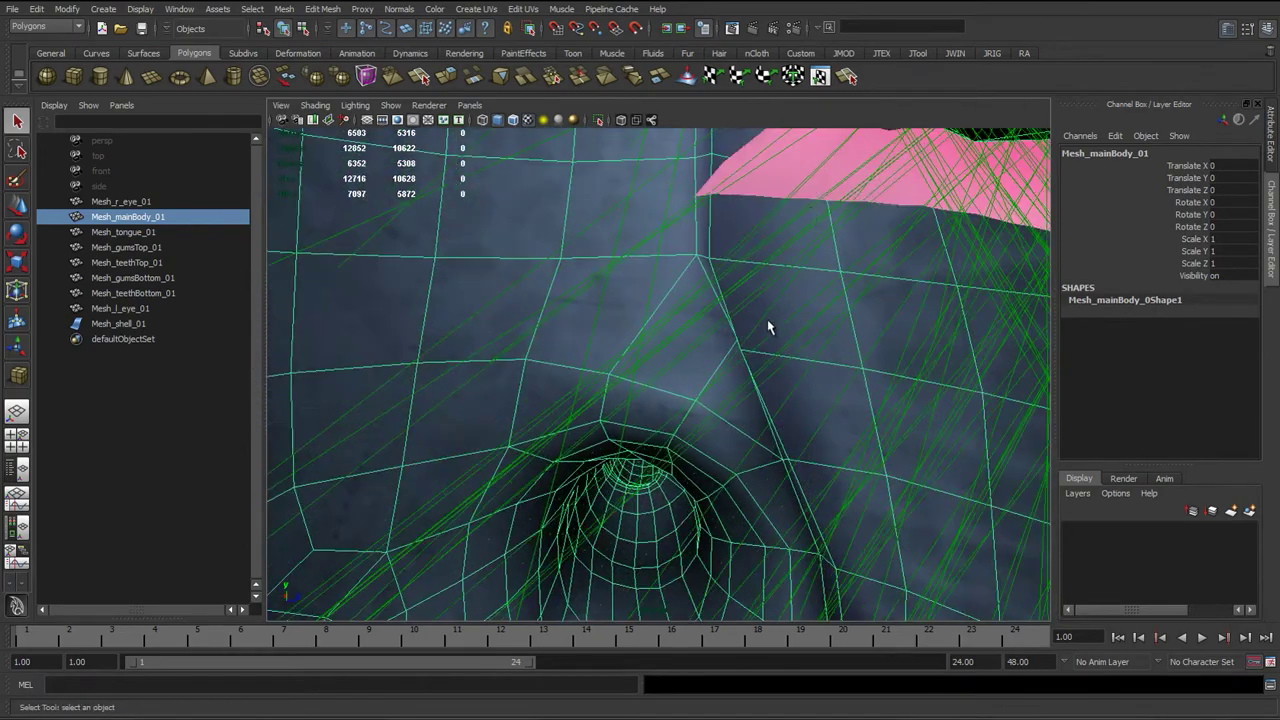
pyautogui.keyDown('alt'); pyautogui.moveTo(767, 325); pyautogui.dragTo(726, 222); pyautogui.keyUp('alt')
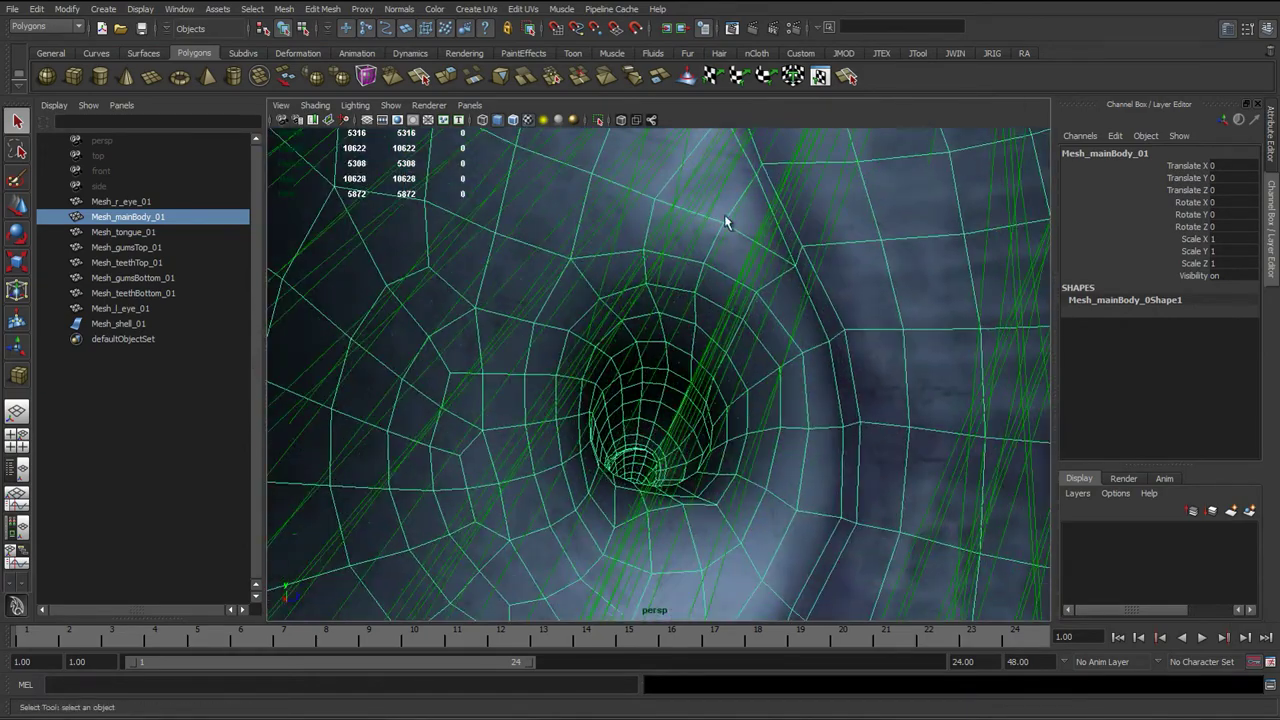
pyautogui.keyDown('alt'); pyautogui.moveTo(726, 222); pyautogui.dragTo(909, 240, button='right'); pyautogui.keyUp('alt')
pyautogui.keyDown('alt'); pyautogui.moveTo(909, 240); pyautogui.dragTo(855, 334, button='middle'); pyautogui.keyUp('alt')
pyautogui.keyDown('alt'); pyautogui.moveTo(694, 251); pyautogui.dragTo(729, 271, button='right'); pyautogui.keyUp('alt')
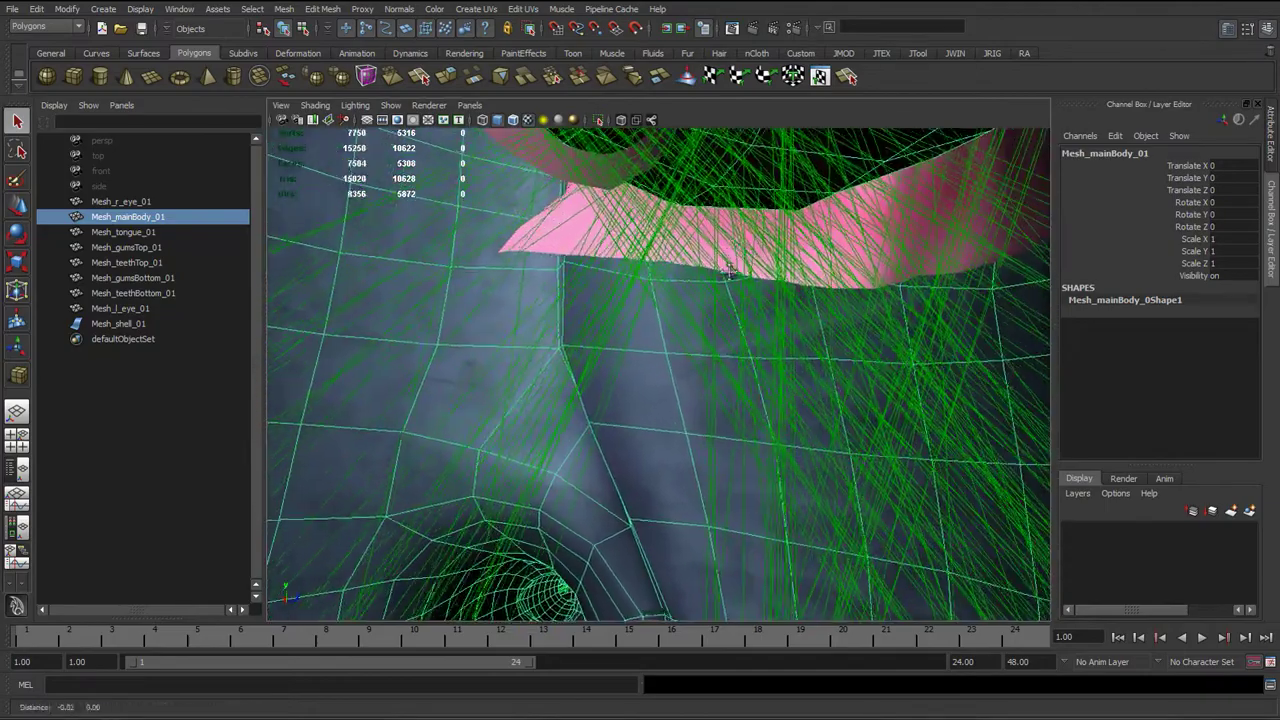
# - Select a single face on the mouth cavity near the throat and frame the view on it
pyautogui.keyDown('alt'); pyautogui.moveTo(729, 270); pyautogui.dragTo(625, 362); pyautogui.keyUp('alt')
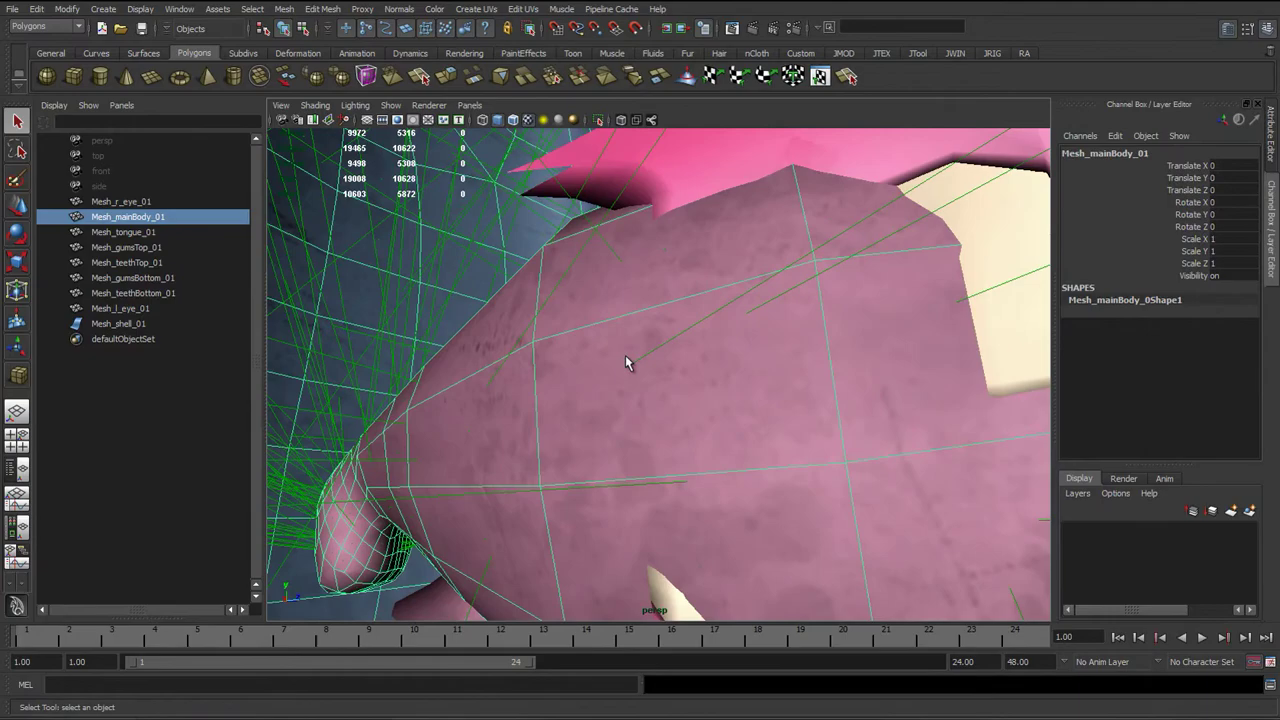
pyautogui.keyDown('alt'); pyautogui.moveTo(363, 428); pyautogui.dragTo(564, 428, button='middle'); pyautogui.keyUp('alt')
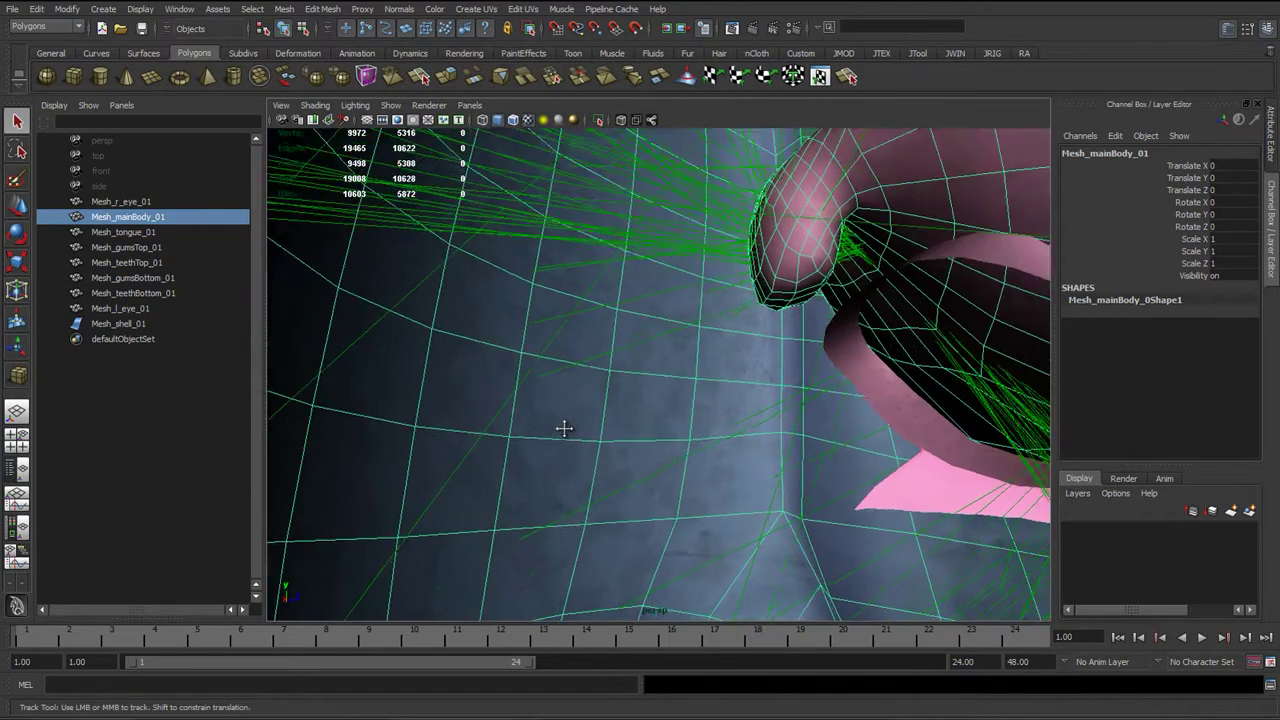
pyautogui.keyDown('alt'); pyautogui.moveTo(564, 428); pyautogui.dragTo(572, 385); pyautogui.keyUp('alt')
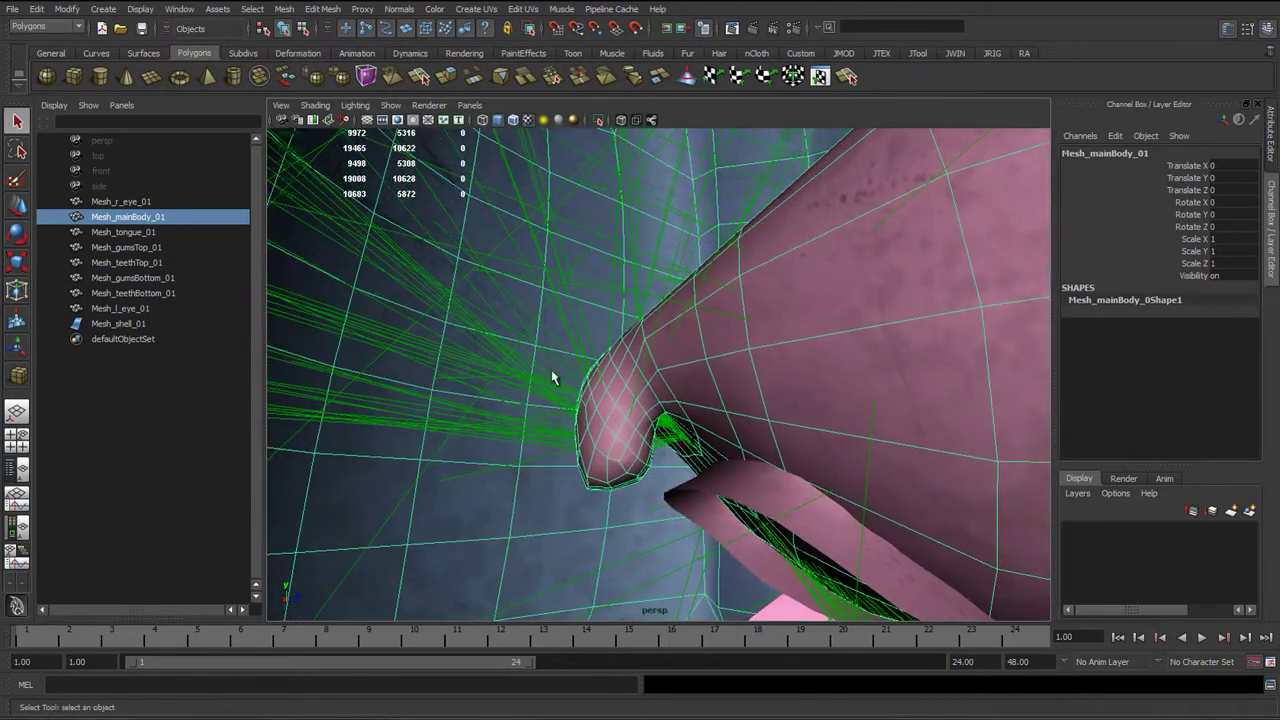
pyautogui.keyDown('alt'); pyautogui.moveTo(672, 384); pyautogui.dragTo(601, 386); pyautogui.keyUp('alt')
pyautogui.keyDown('alt'); pyautogui.moveTo(601, 386); pyautogui.dragTo(741, 432, button='right'); pyautogui.keyUp('alt')
pyautogui.keyDown('alt'); pyautogui.moveTo(741, 432); pyautogui.dragTo(740, 318, button='middle'); pyautogui.keyUp('alt')
pyautogui.keyDown('alt'); pyautogui.moveTo(740, 318); pyautogui.dragTo(608, 371, button='right'); pyautogui.keyUp('alt')
pyautogui.keyDown('alt'); pyautogui.moveTo(608, 371); pyautogui.dragTo(622, 330); pyautogui.keyUp('alt')
pyautogui.click(633, 313)
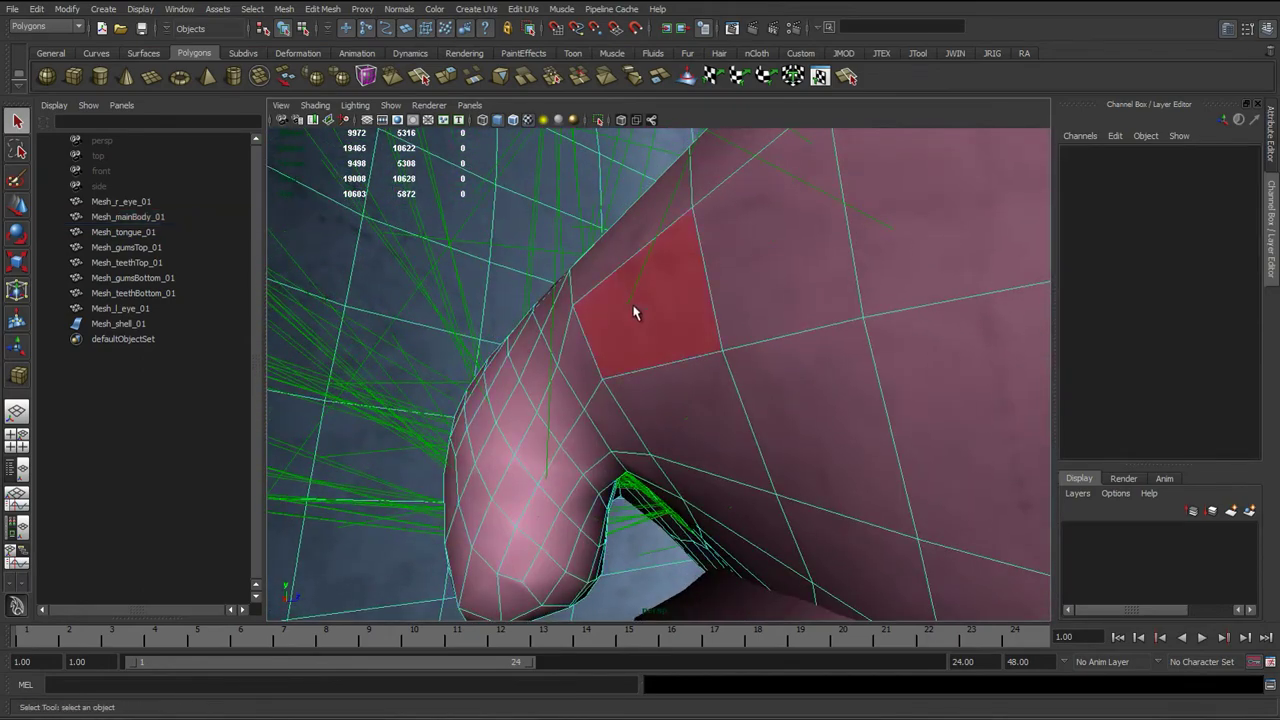
pyautogui.click(637, 350)
pyautogui.press('f')
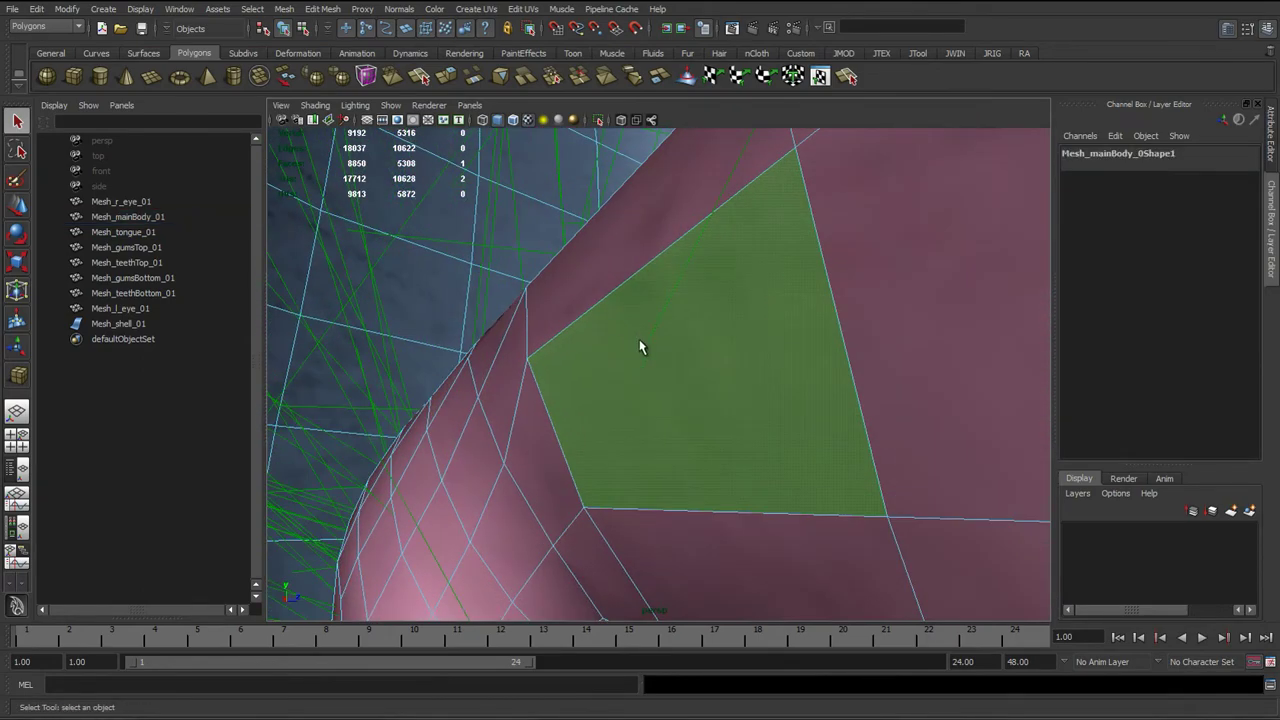
# - Inspect the normals around the selected face from inside and outside the mouth cavity, then return to object mode
pyautogui.keyDown('alt'); pyautogui.moveTo(660, 388); pyautogui.dragTo(604, 390, button='right'); pyautogui.keyUp('alt')
pyautogui.scroll(5, 580, 389)
pyautogui.moveTo(554, 387)
pyautogui.keyDown('alt'); pyautogui.mouseDown()
pyautogui.moveTo(654, 403)
pyautogui.moveTo(551, 377)
pyautogui.mouseUp(); pyautogui.keyUp('alt')
pyautogui.moveTo(551, 384); pyautogui.dragTo(548, 404, button='right')
pyautogui.keyDown('alt'); pyautogui.moveTo(547, 378); pyautogui.dragTo(644, 404); pyautogui.keyUp('alt')
pyautogui.scroll(-5, 700, 391)
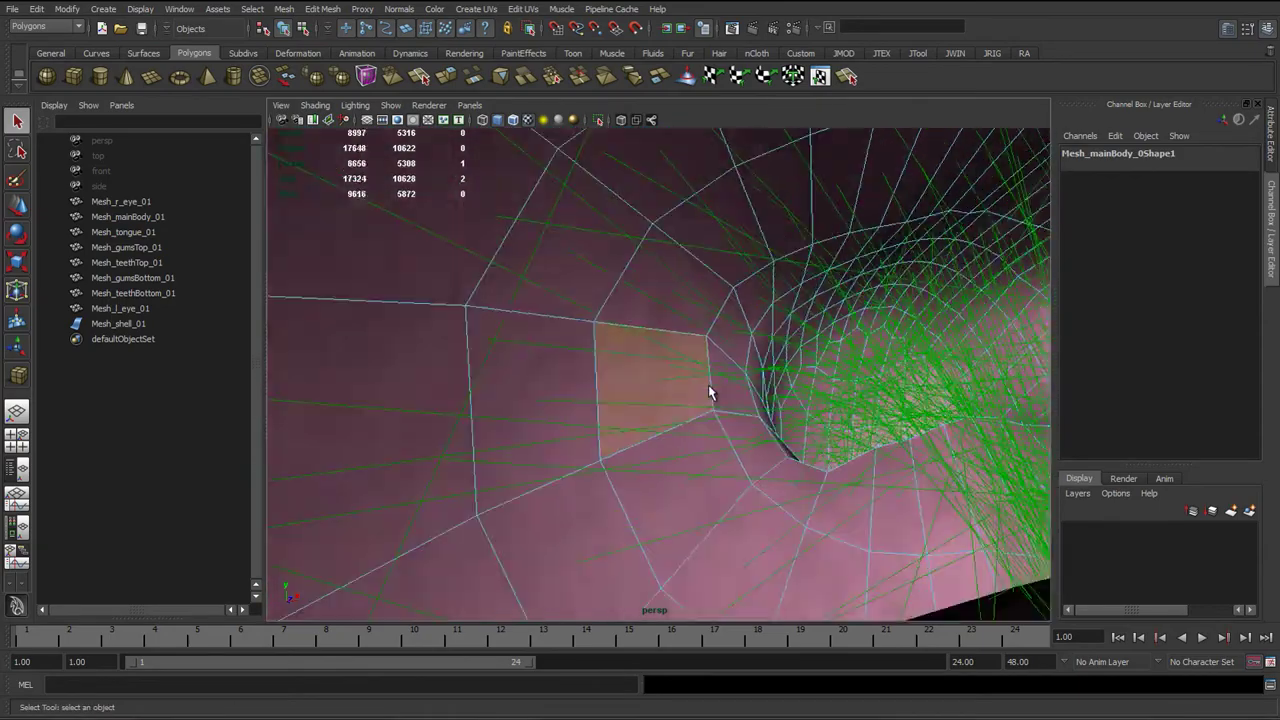
pyautogui.keyDown('alt'); pyautogui.moveTo(886, 363); pyautogui.dragTo(742, 399); pyautogui.keyUp('alt')
pyautogui.scroll(3, 742, 399)
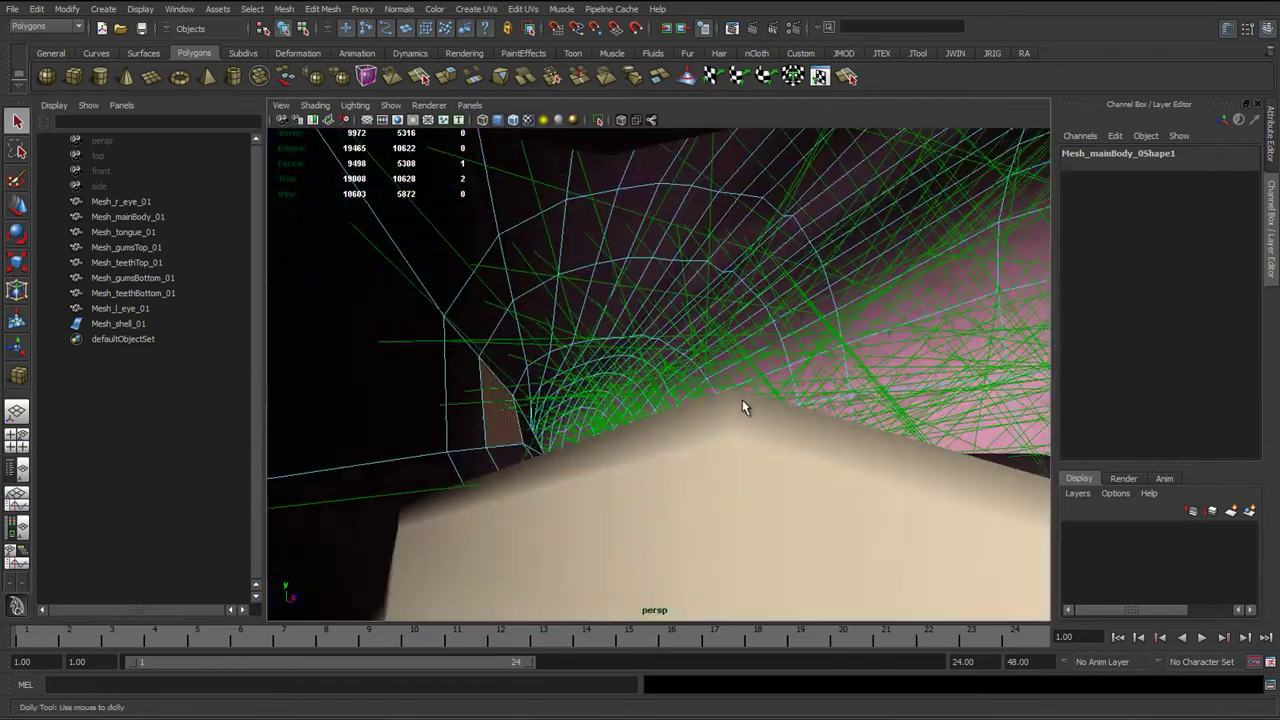
pyautogui.keyDown('alt'); pyautogui.moveTo(509, 400); pyautogui.dragTo(653, 447); pyautogui.keyUp('alt')
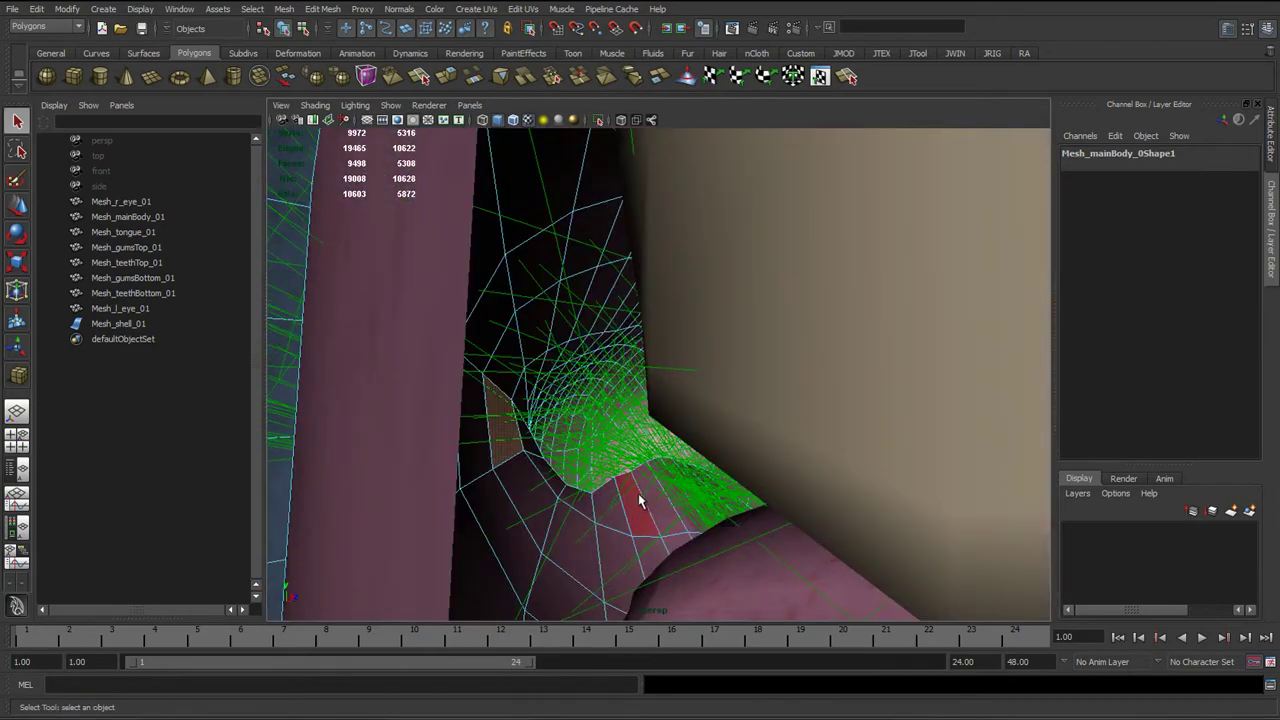
pyautogui.scroll(-5, 561, 304)
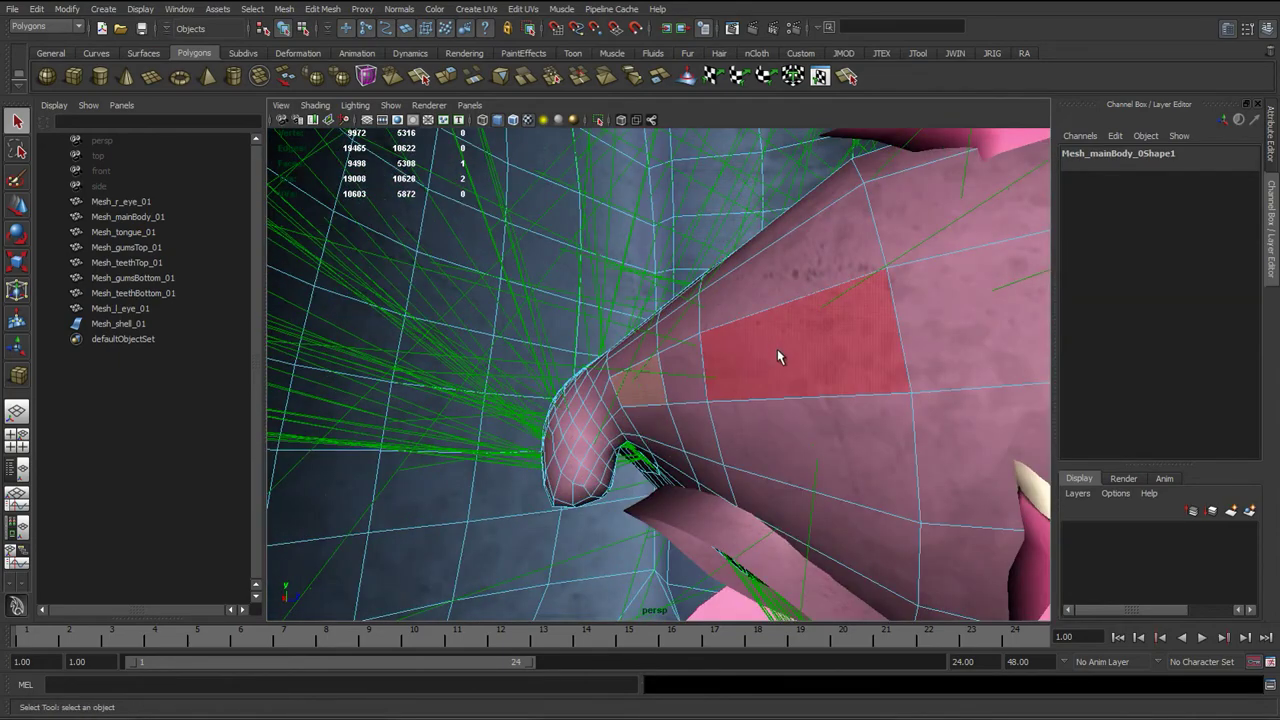
pyautogui.scroll(-10, 772, 383)
pyautogui.press('F8')
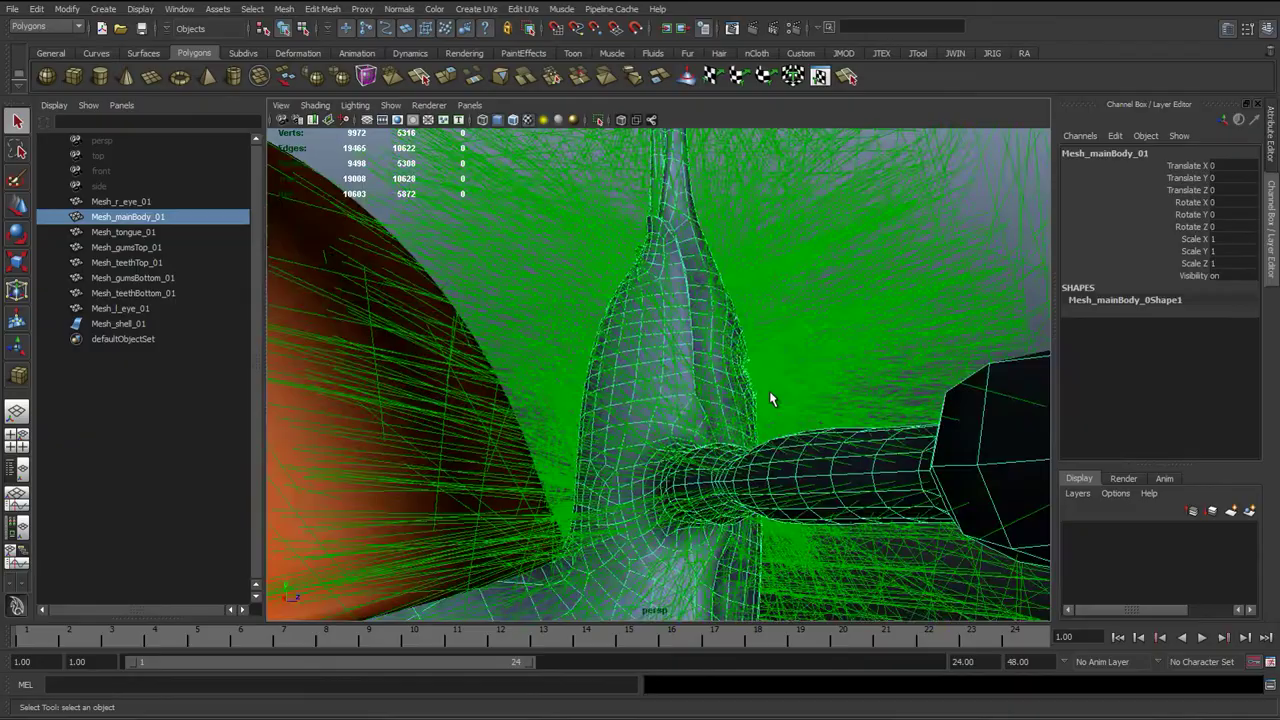
# - Review the normals across the snail's exterior and revisit the Face Normals display option for the body mesh
pyautogui.keyDown('alt'); pyautogui.moveTo(771, 393); pyautogui.dragTo(540, 426); pyautogui.keyUp('alt')
pyautogui.keyDown('alt'); pyautogui.moveTo(650, 404); pyautogui.dragTo(480, 408); pyautogui.keyUp('alt')
pyautogui.scroll(-4, 583, 406)
pyautogui.keyDown('alt'); pyautogui.moveTo(583, 406); pyautogui.dragTo(603, 263, button='middle'); pyautogui.keyUp('alt')
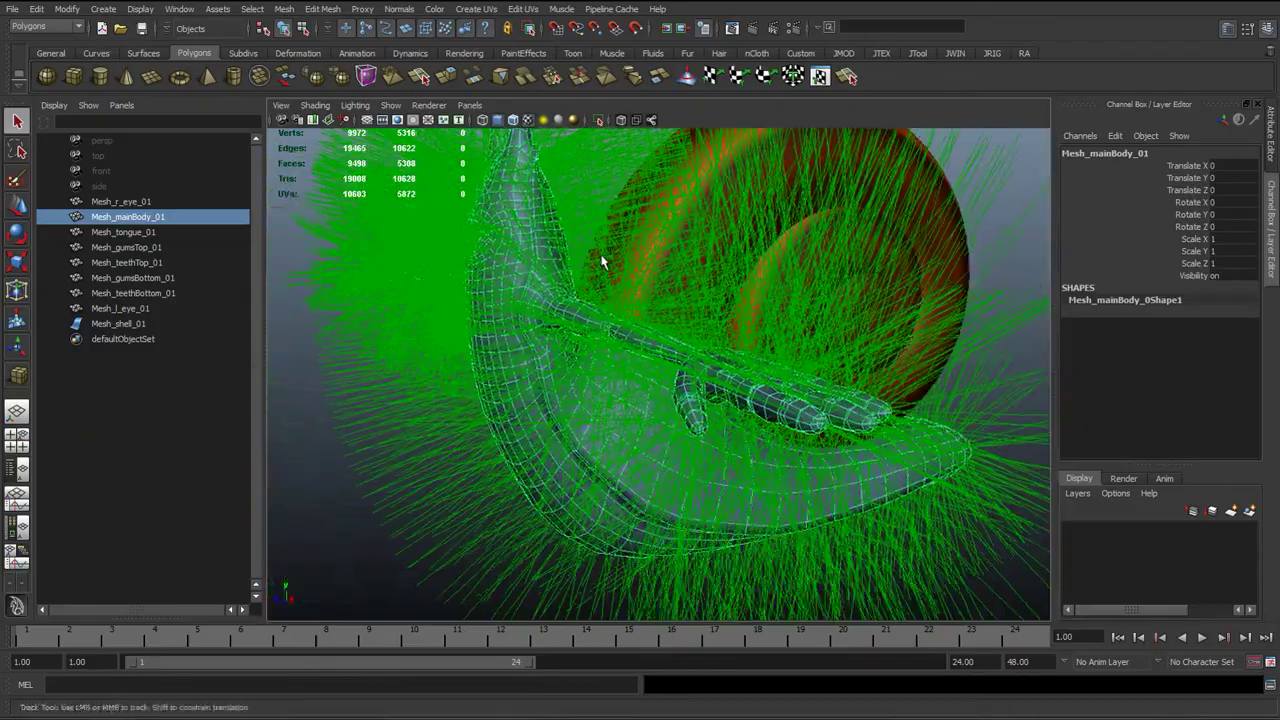
pyautogui.scroll(-3, 600, 318)
pyautogui.keyDown('alt'); pyautogui.moveTo(600, 318); pyautogui.dragTo(645, 290); pyautogui.keyUp('alt')
pyautogui.click(139, 9)
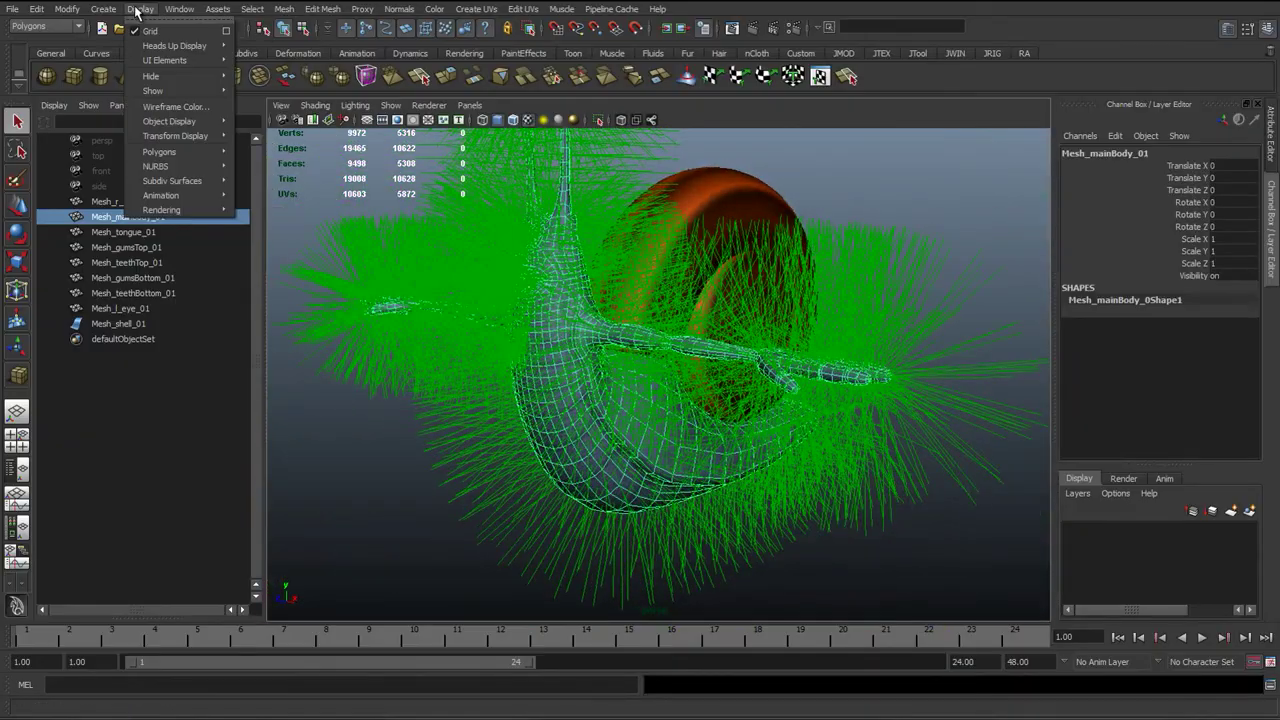
pyautogui.moveTo(195, 151)
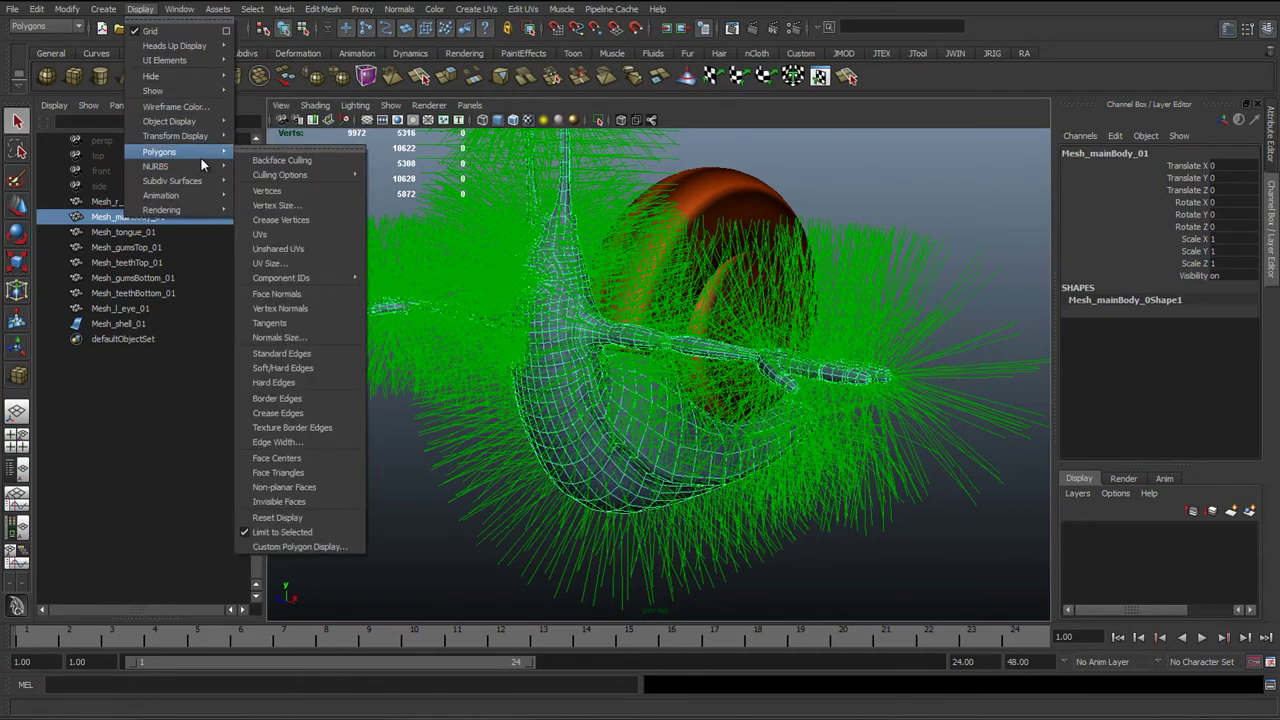
pyautogui.click(313, 295)
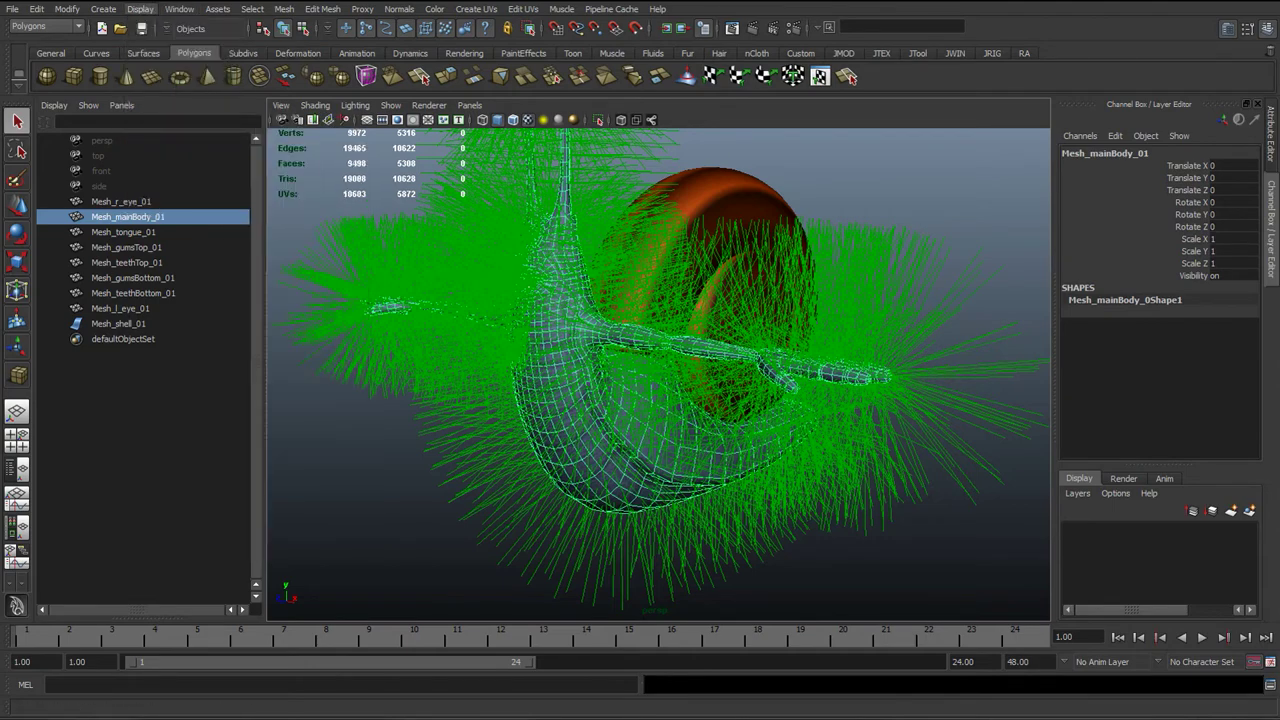
# - Look through the custom JMOD and JTEX shelves and bring up the JTool shelf
pyautogui.click(843, 55)
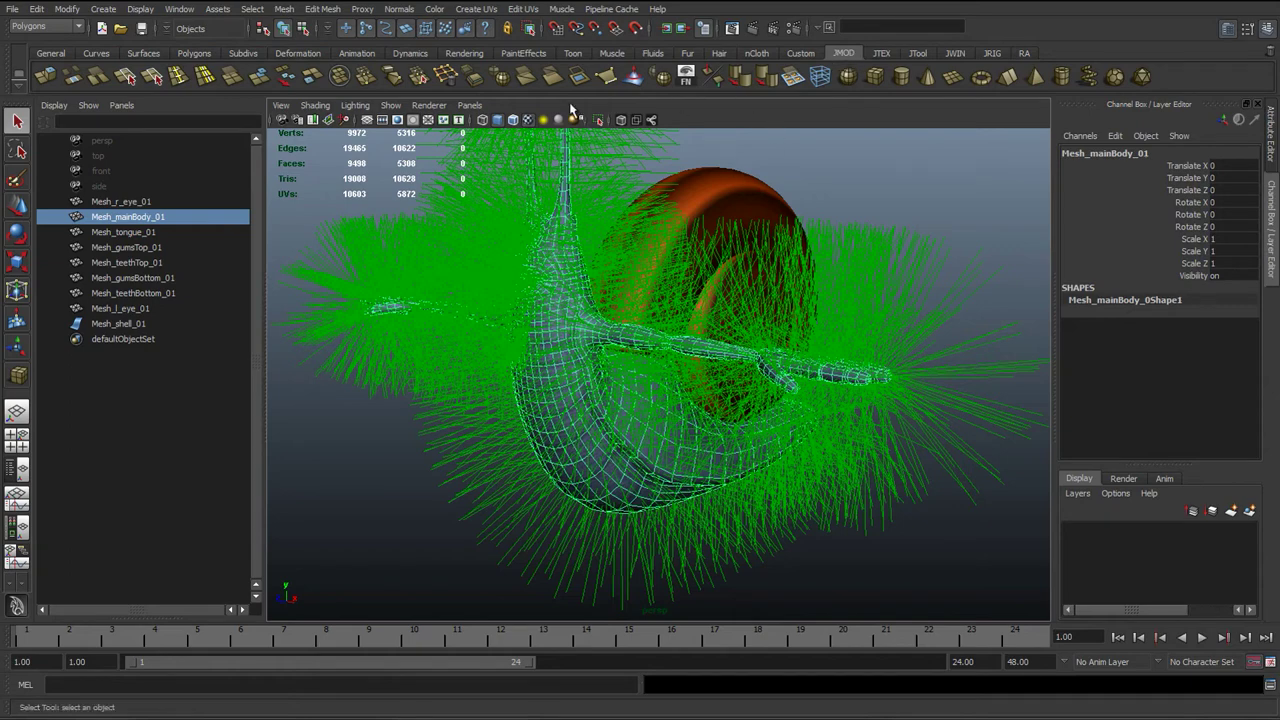
pyautogui.click(878, 54)
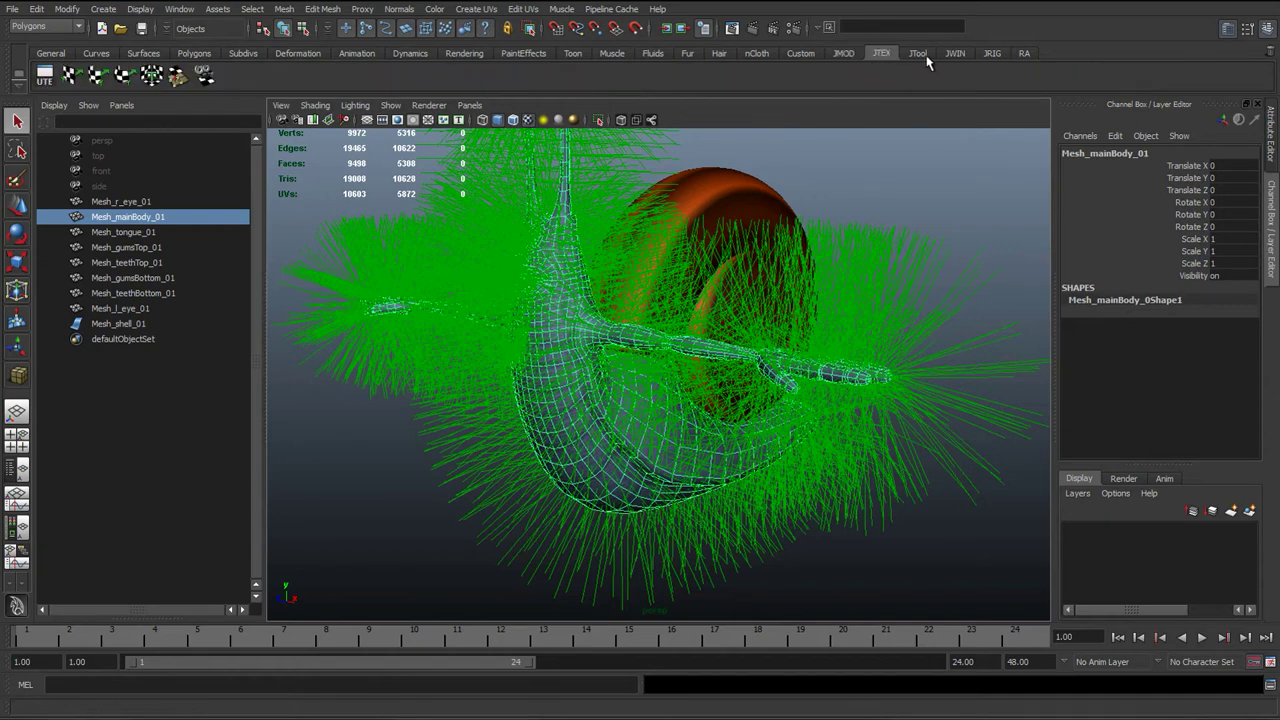
pyautogui.click(916, 55)
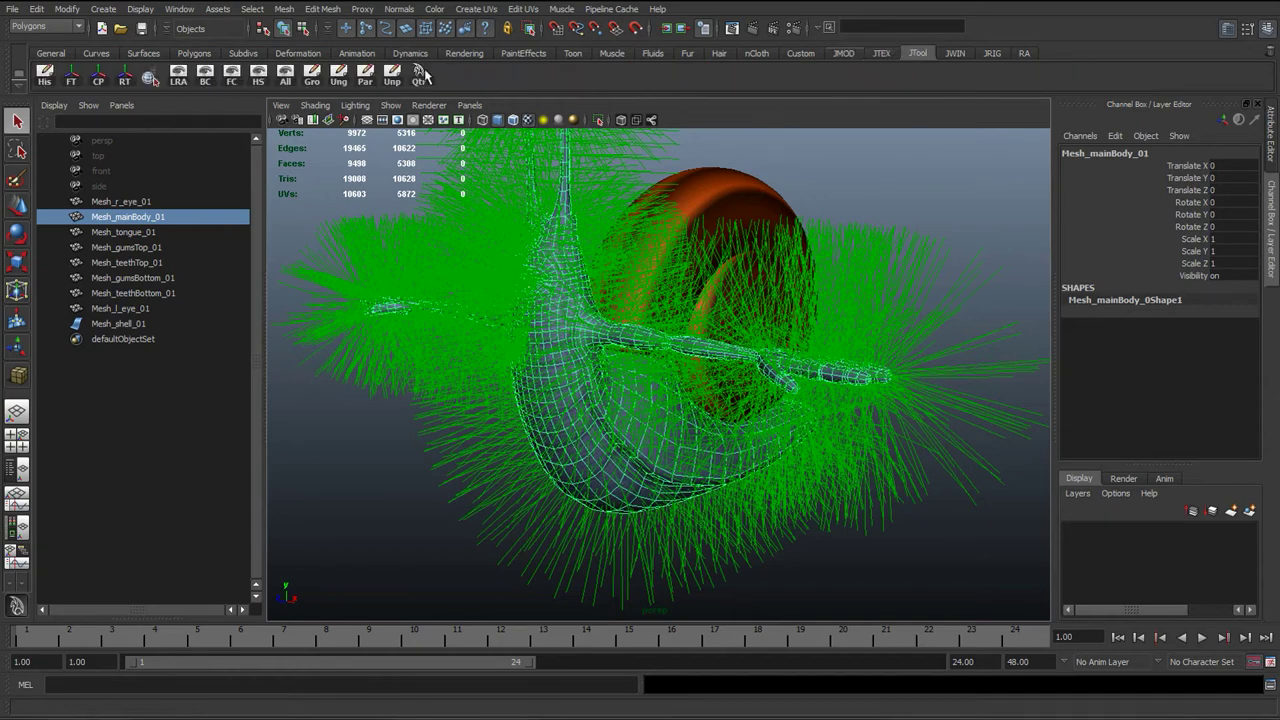
# - Switch to the JMOD shelf and view the snail's body mesh and its face normals more closely
pyautogui.click(845, 54)
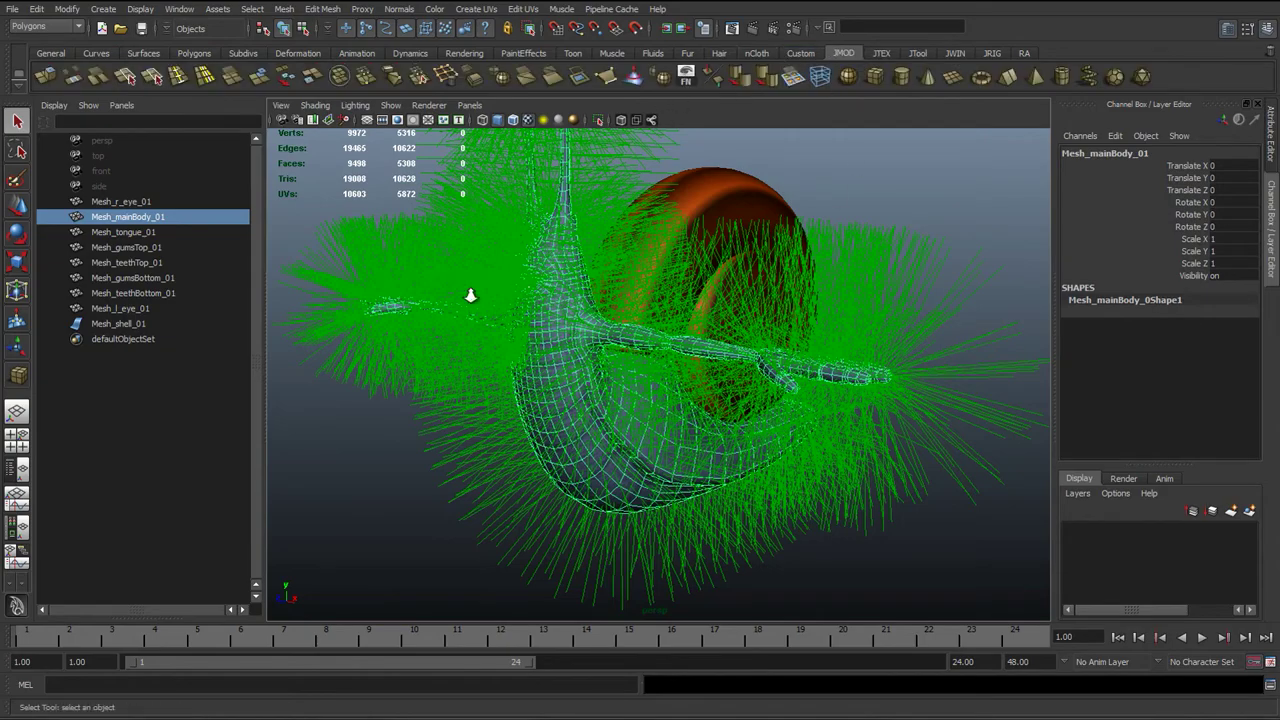
pyautogui.keyDown('alt'); pyautogui.moveTo(470, 295); pyautogui.dragTo(540, 295, button='right'); pyautogui.keyUp('alt')
pyautogui.keyDown('alt'); pyautogui.moveTo(540, 295); pyautogui.dragTo(440, 294, button='middle'); pyautogui.keyUp('alt')
pyautogui.keyDown('alt'); pyautogui.moveTo(440, 294); pyautogui.dragTo(462, 294, button='right'); pyautogui.keyUp('alt')
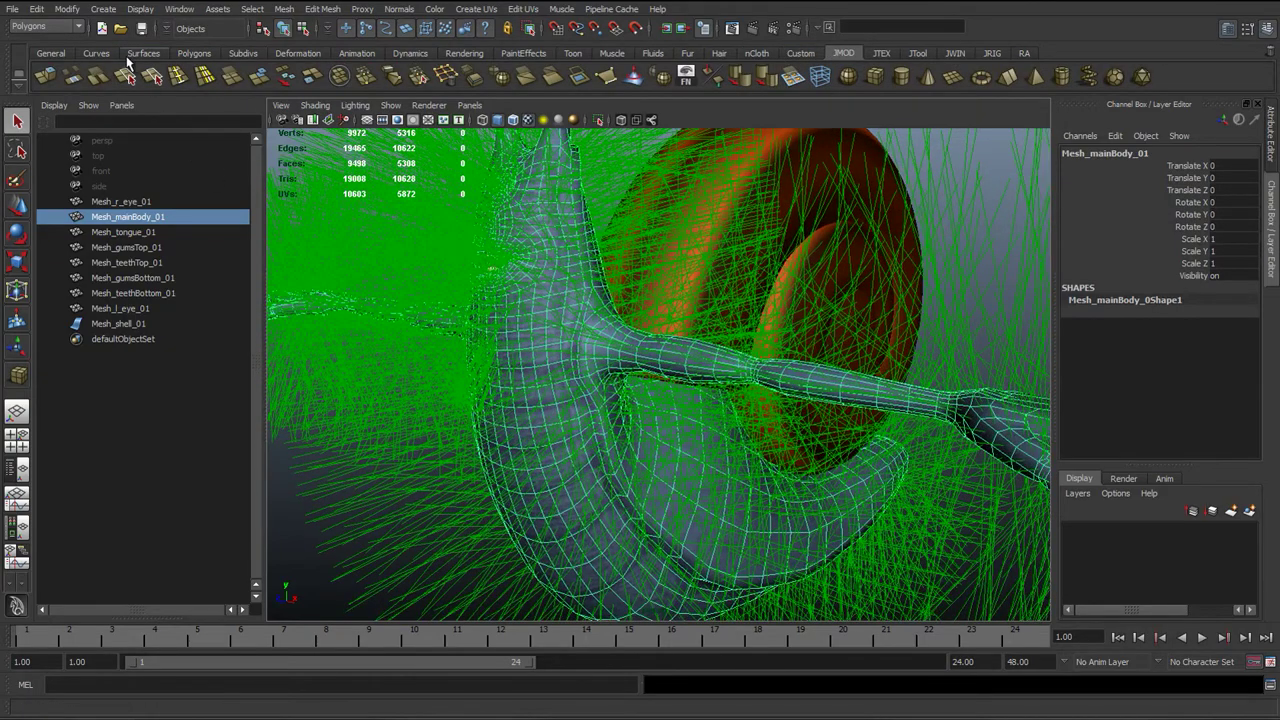
# - Demonstrate adding the Face Normals display option to the JMOD shelf as a shortcut, and remove the duplicate shortcut
pyautogui.click(140, 9)
pyautogui.moveTo(163, 153)
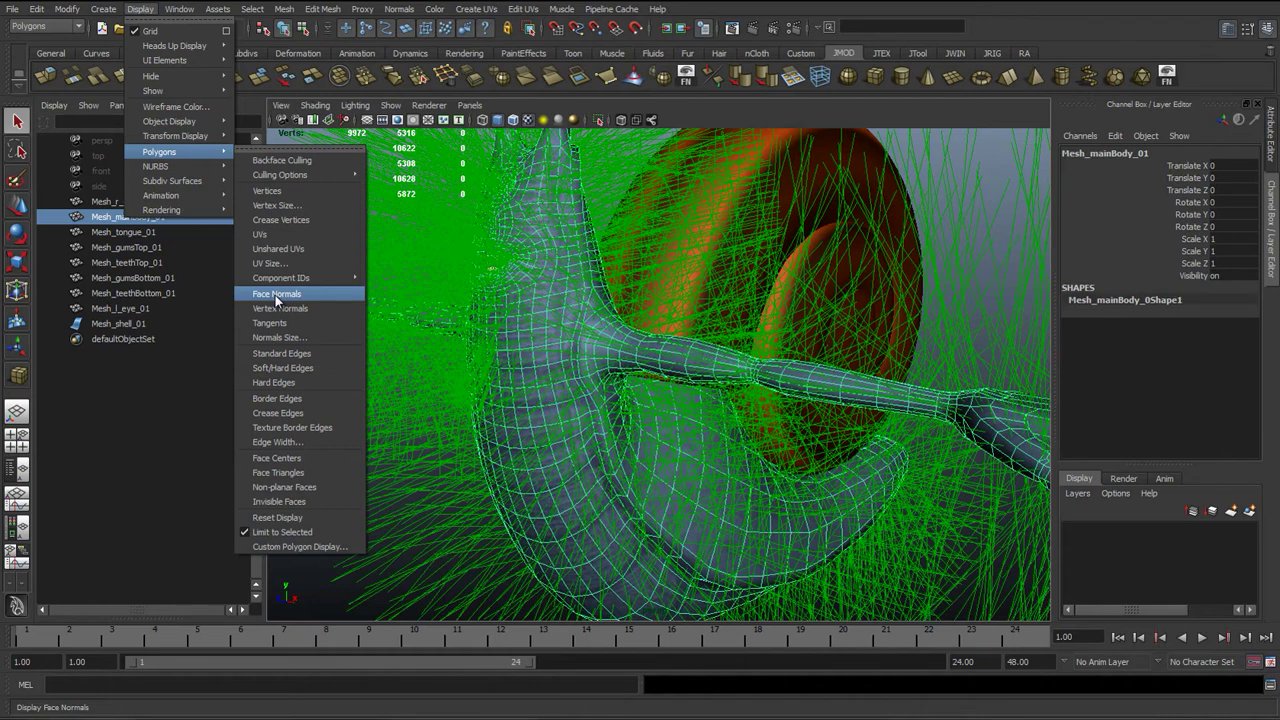
pyautogui.click(1187, 75)
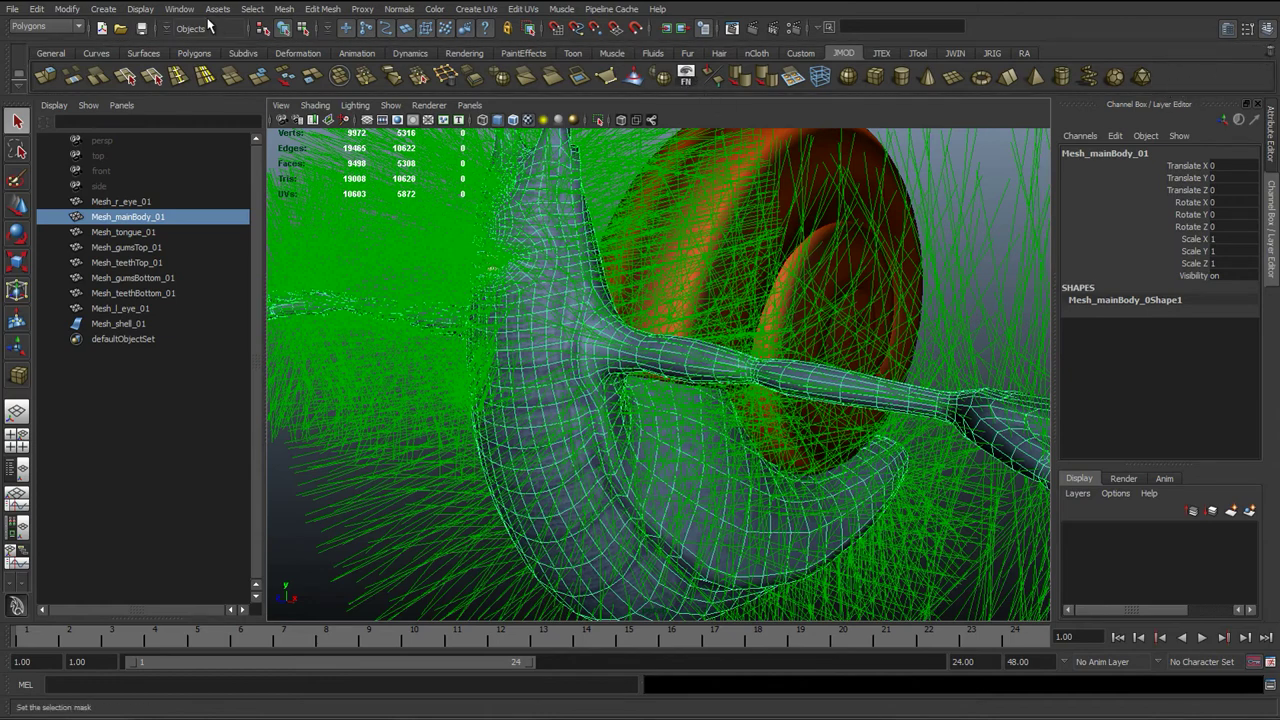
pyautogui.click(140, 9)
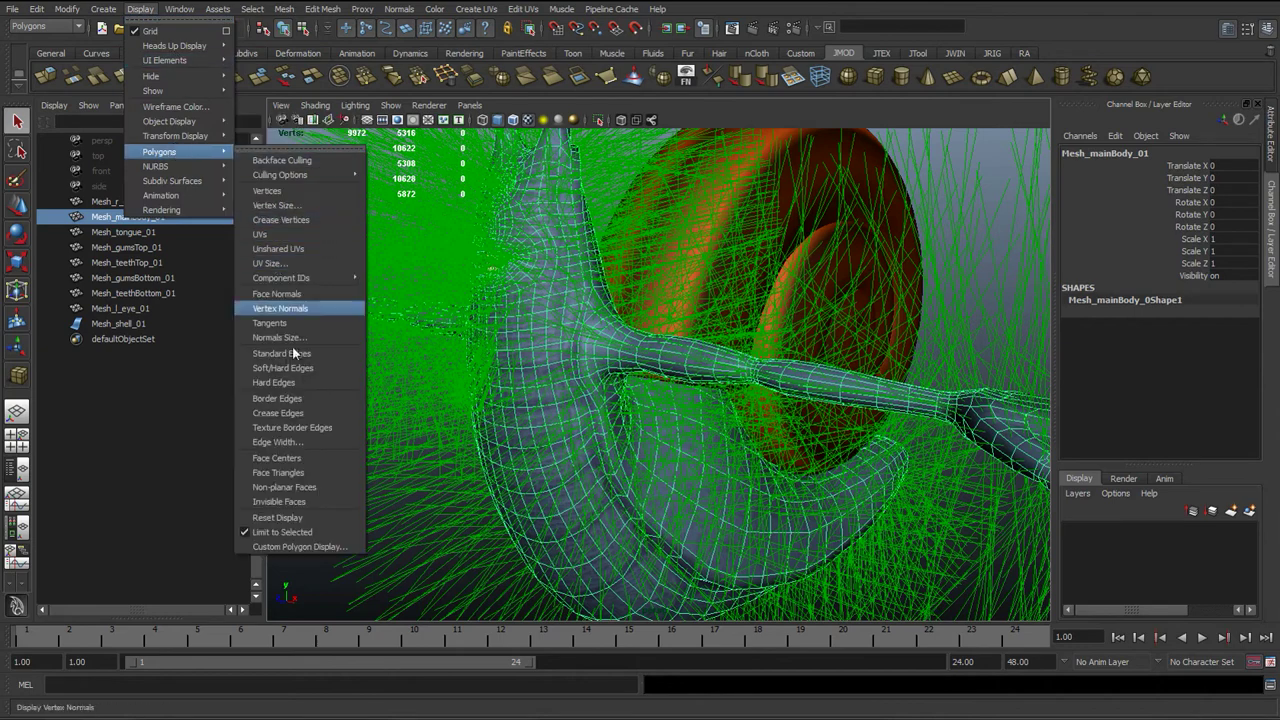
pyautogui.moveTo(179, 9)
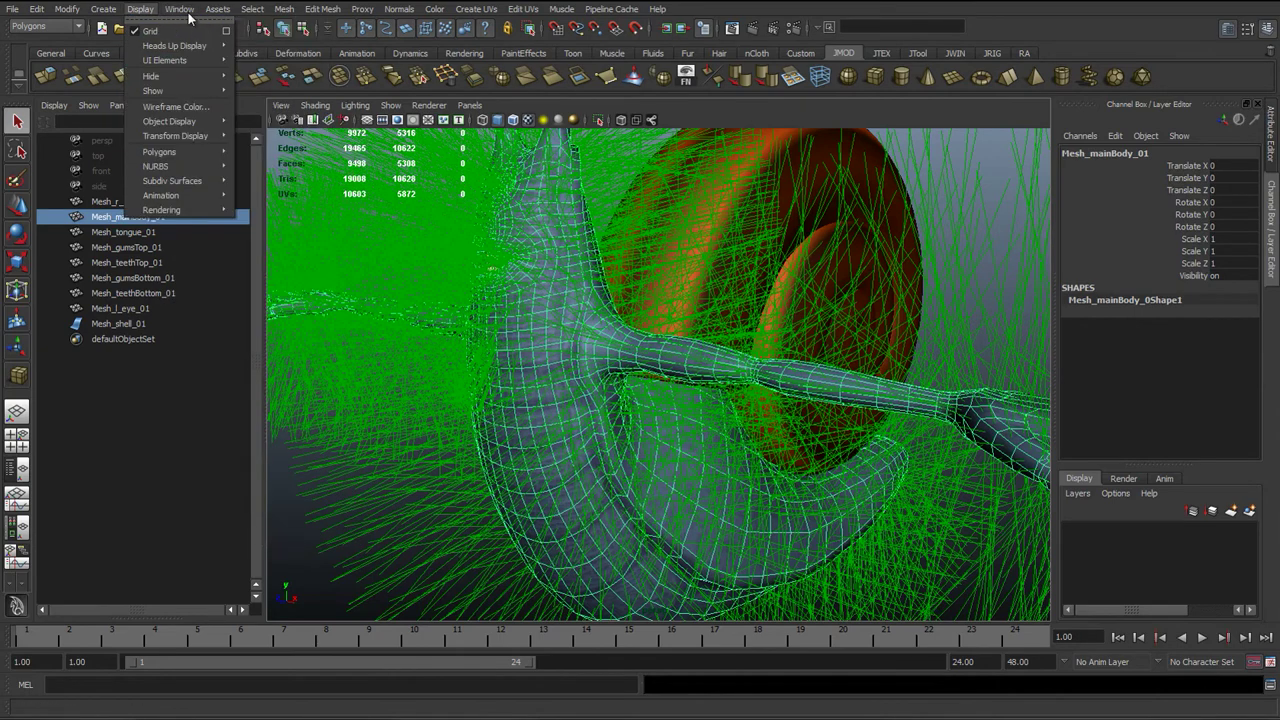
pyautogui.click(705, 201)
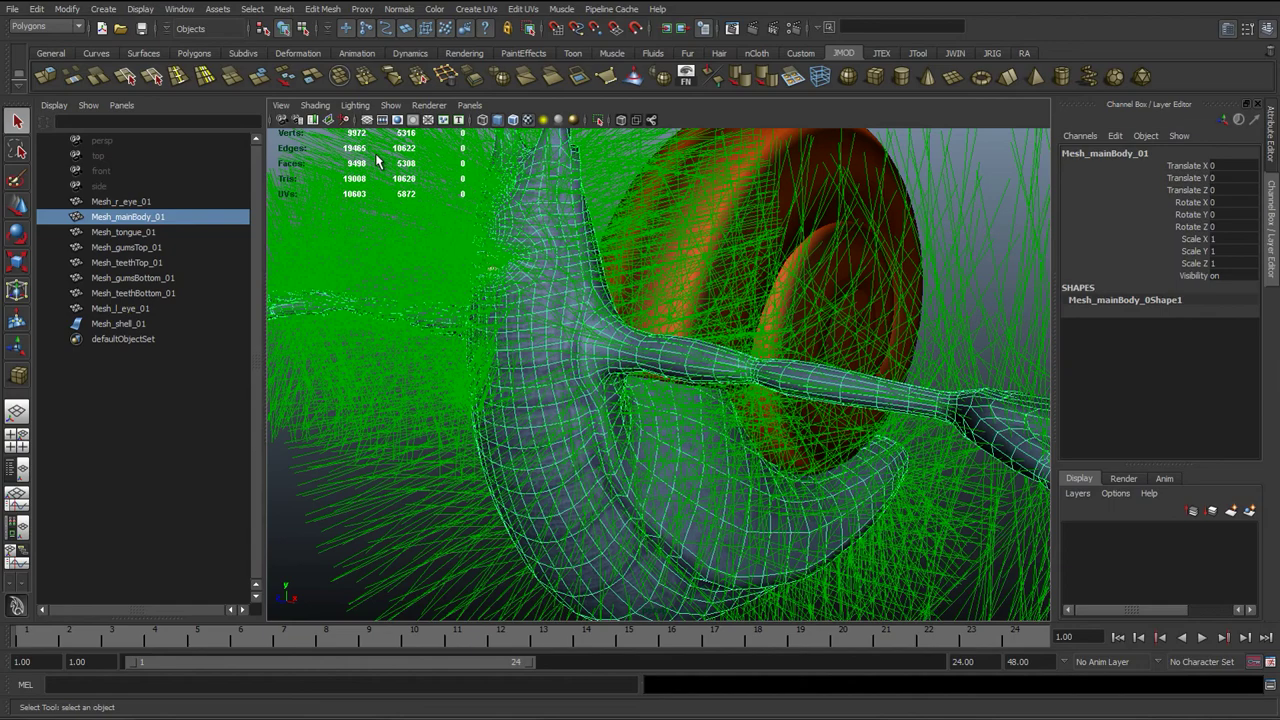
# - Hide the face normals on the body mesh using the shelf shortcut and look over the snail's exterior
pyautogui.click(686, 76)
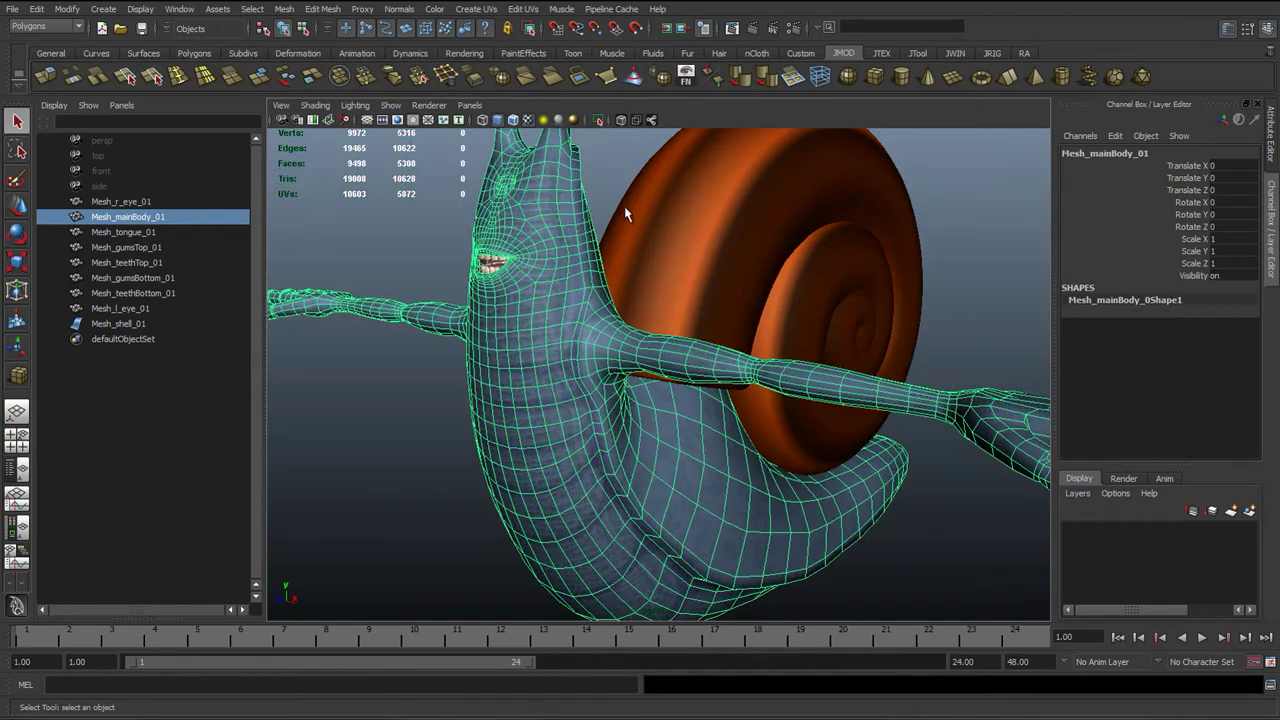
pyautogui.click(400, 382)
pyautogui.scroll(-5, 460, 380)
pyautogui.keyDown('alt'); pyautogui.moveTo(476, 374); pyautogui.dragTo(491, 446, button='middle'); pyautogui.keyUp('alt')
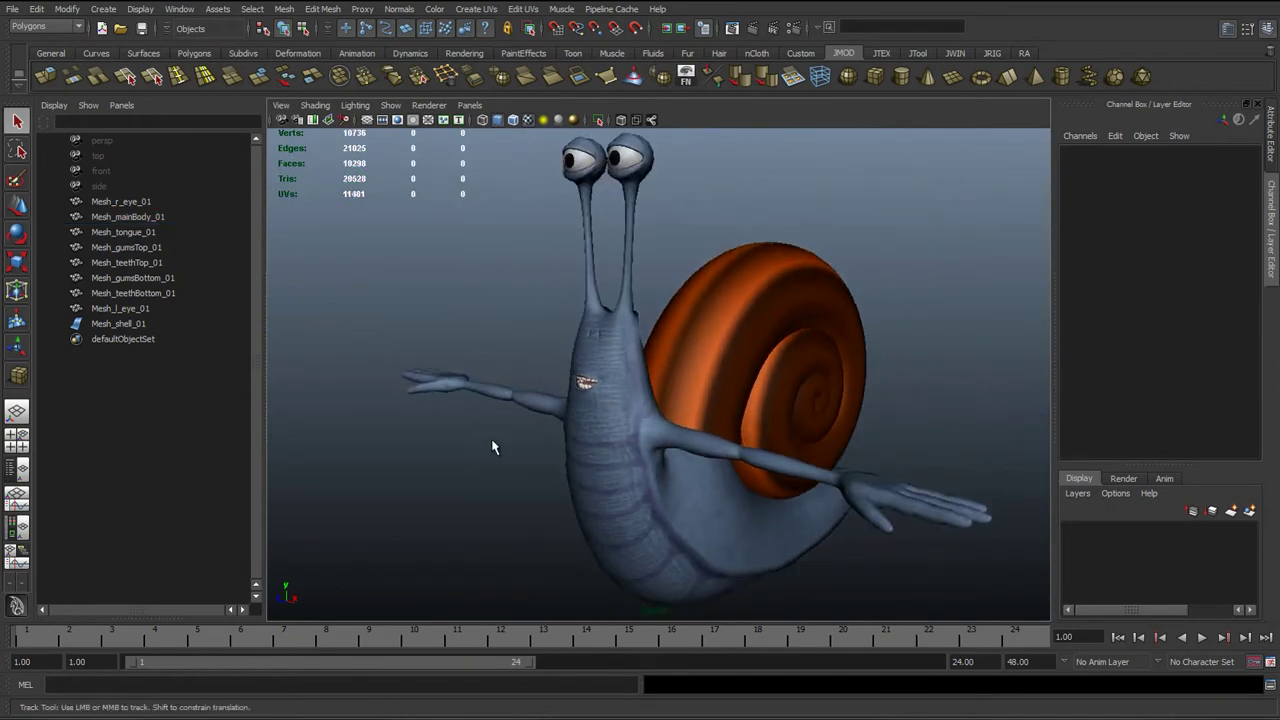
pyautogui.scroll(5, 570, 368)
pyautogui.click(580, 363)
pyautogui.scroll(6, 507, 420)
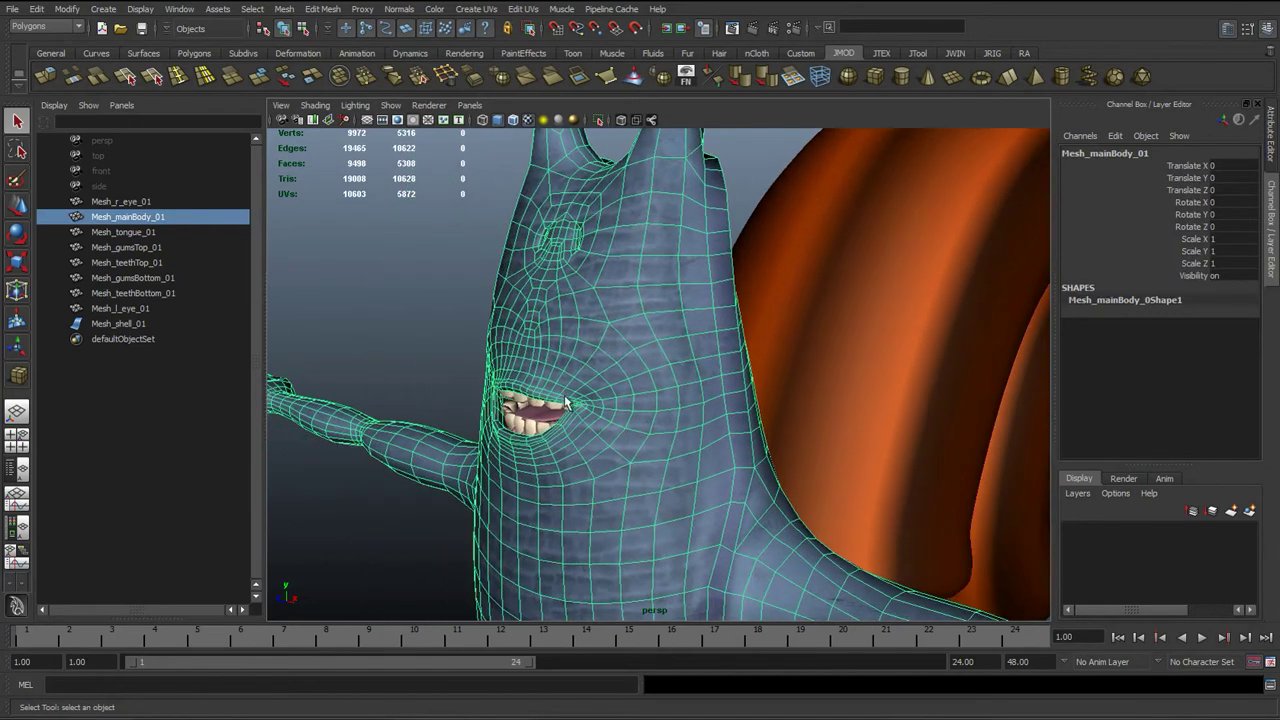
pyautogui.scroll(-5, 510, 421)
pyautogui.scroll(6, 545, 420)
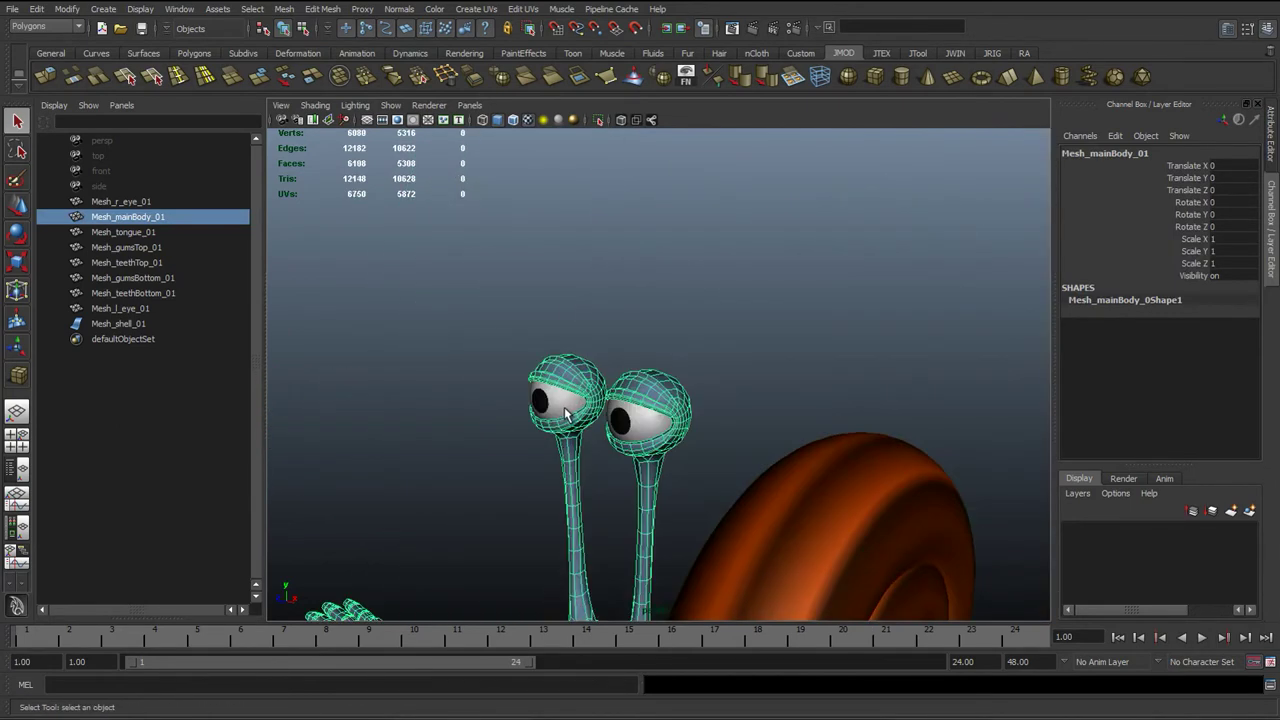
# - Select the right eye mesh, frame the view on it and display its face normals
pyautogui.click(545, 420)
pyautogui.press('f')
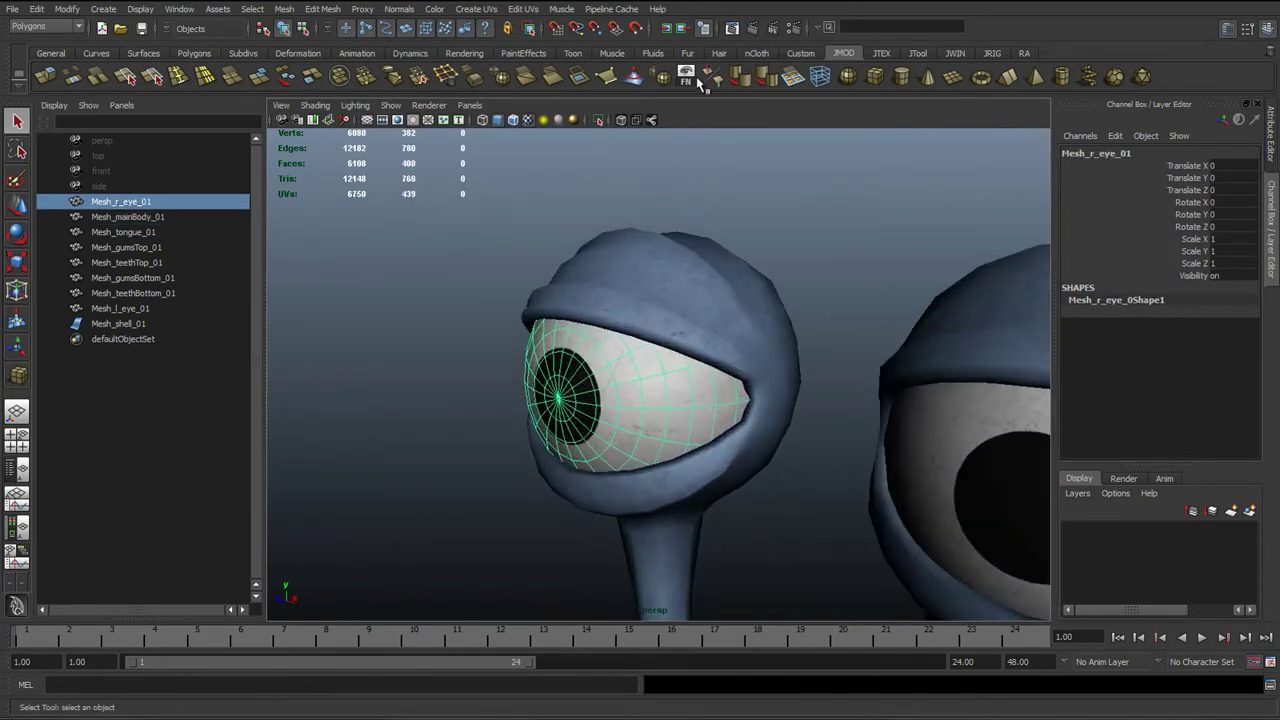
pyautogui.keyDown('alt'); pyautogui.moveTo(579, 377); pyautogui.dragTo(694, 414); pyautogui.keyUp('alt')
pyautogui.keyDown('alt'); pyautogui.moveTo(694, 414); pyautogui.dragTo(704, 458, button='right'); pyautogui.keyUp('alt')
pyautogui.scroll(-10, 704, 458)
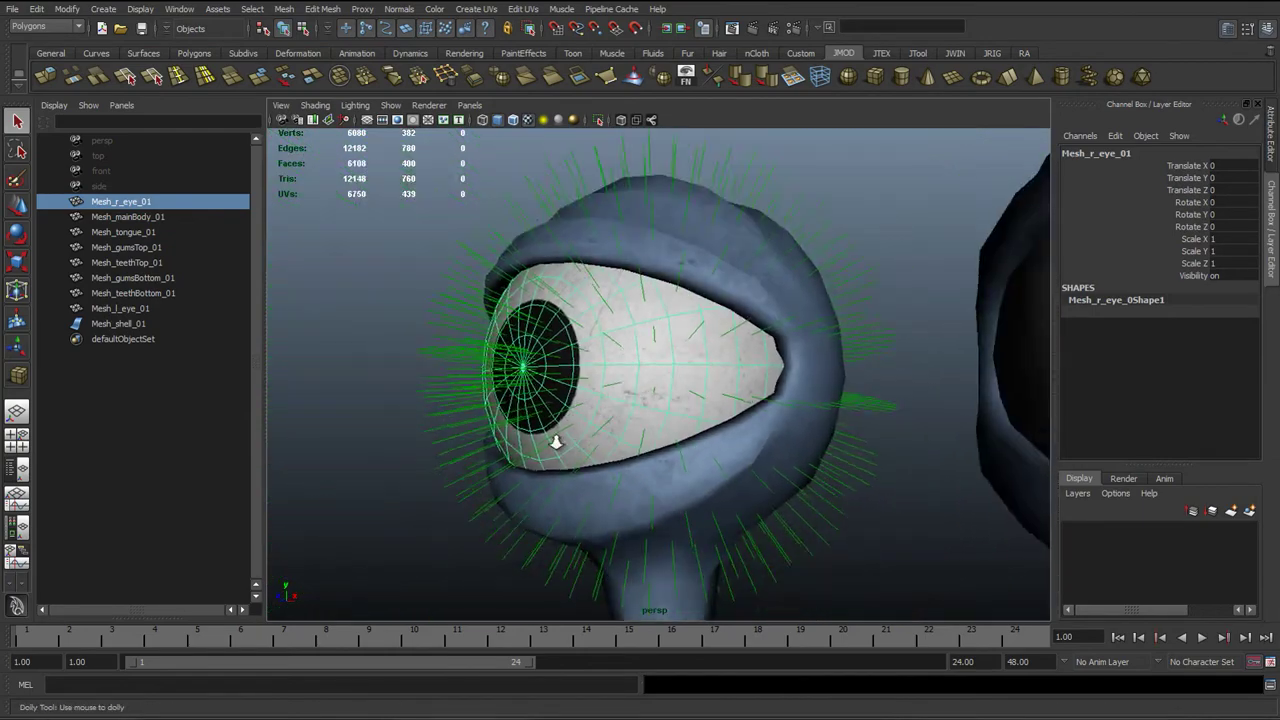
pyautogui.keyDown('alt'); pyautogui.moveTo(556, 442); pyautogui.dragTo(496, 440, button='right'); pyautogui.keyUp('alt')
pyautogui.keyDown('alt'); pyautogui.moveTo(686, 381); pyautogui.dragTo(628, 376, button='middle'); pyautogui.keyUp('alt')
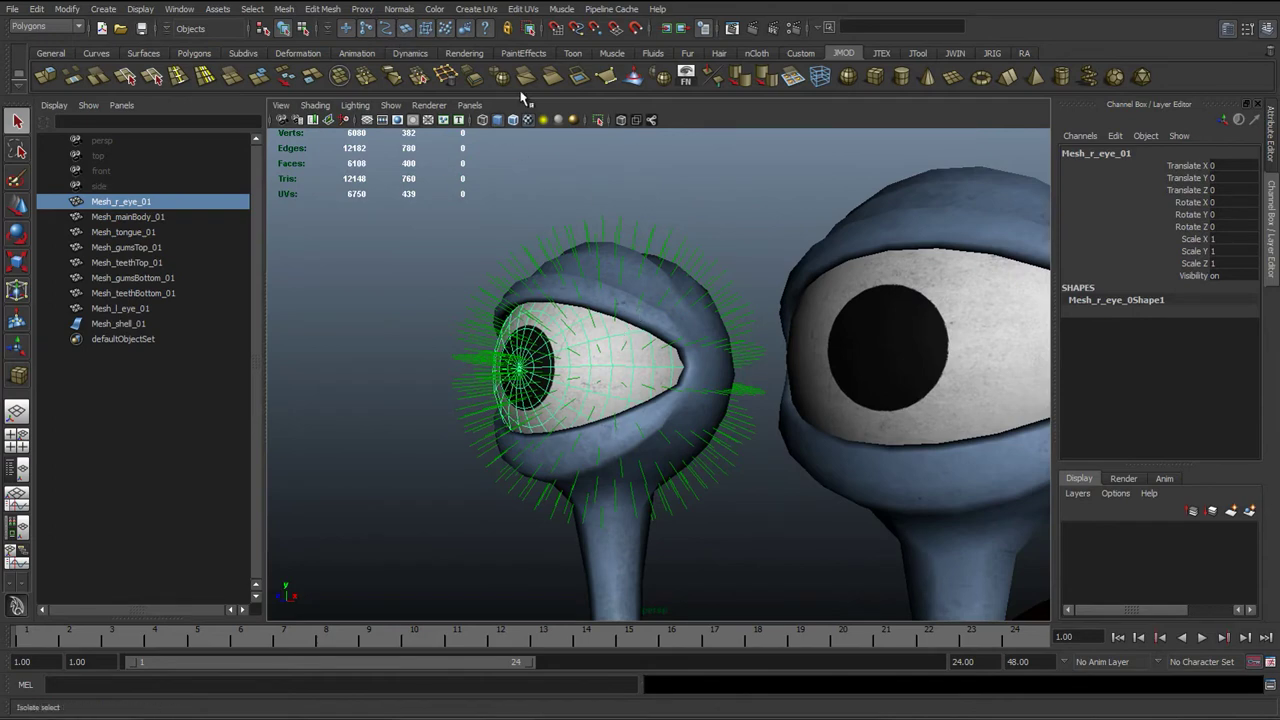
# - In face mode, select a block of six faces on the white of the right eye beside the pupil
pyautogui.moveTo(570, 370); pyautogui.dragTo(570, 430, button='right')
pyautogui.click(586, 356)
pyautogui.keyDown('shift'); pyautogui.click(604, 357); pyautogui.keyUp('shift')
pyautogui.keyDown('shift'); pyautogui.click(627, 358); pyautogui.keyUp('shift')
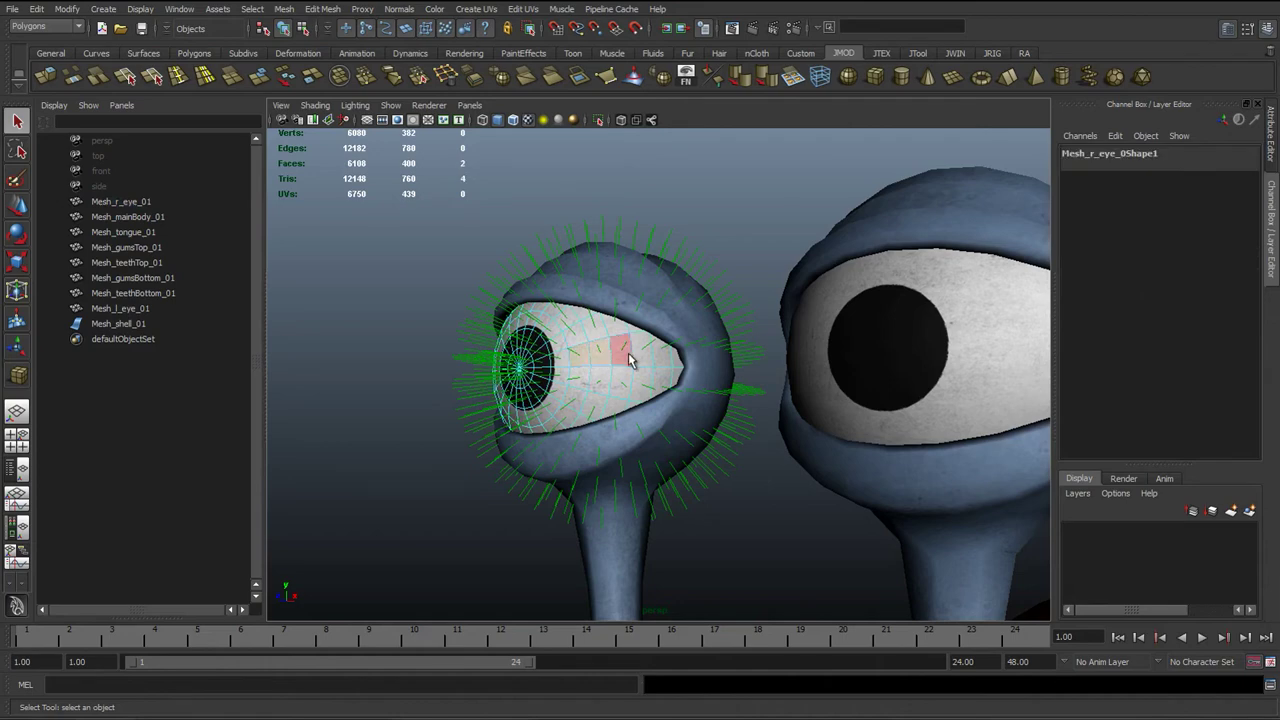
pyautogui.keyDown('shift'); pyautogui.click(616, 381); pyautogui.keyUp('shift')
pyautogui.keyDown('shift'); pyautogui.click(600, 381); pyautogui.keyUp('shift')
pyautogui.keyDown('shift'); pyautogui.click(579, 383); pyautogui.keyUp('shift')
pyautogui.scroll(3, 580, 386)
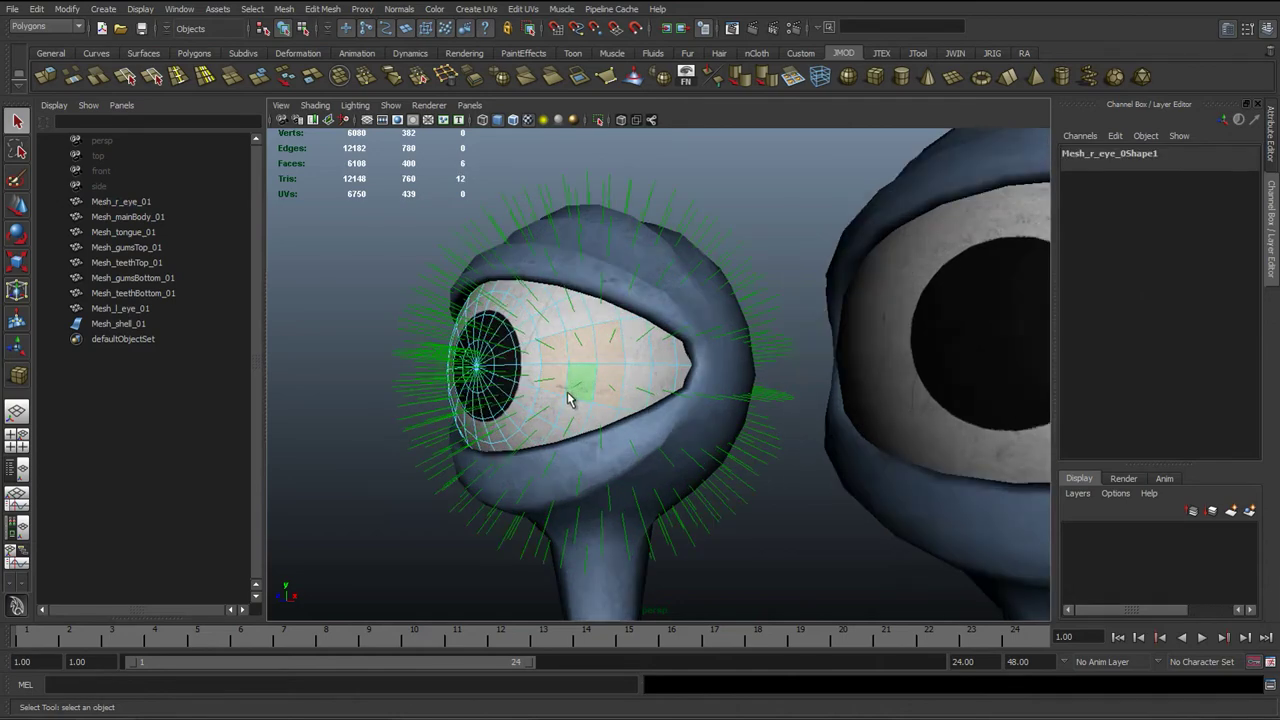
pyautogui.keyDown('alt'); pyautogui.moveTo(566, 400); pyautogui.dragTo(680, 412); pyautogui.keyUp('alt')
pyautogui.keyDown('alt'); pyautogui.moveTo(680, 412); pyautogui.dragTo(760, 414, button='right'); pyautogui.keyUp('alt')
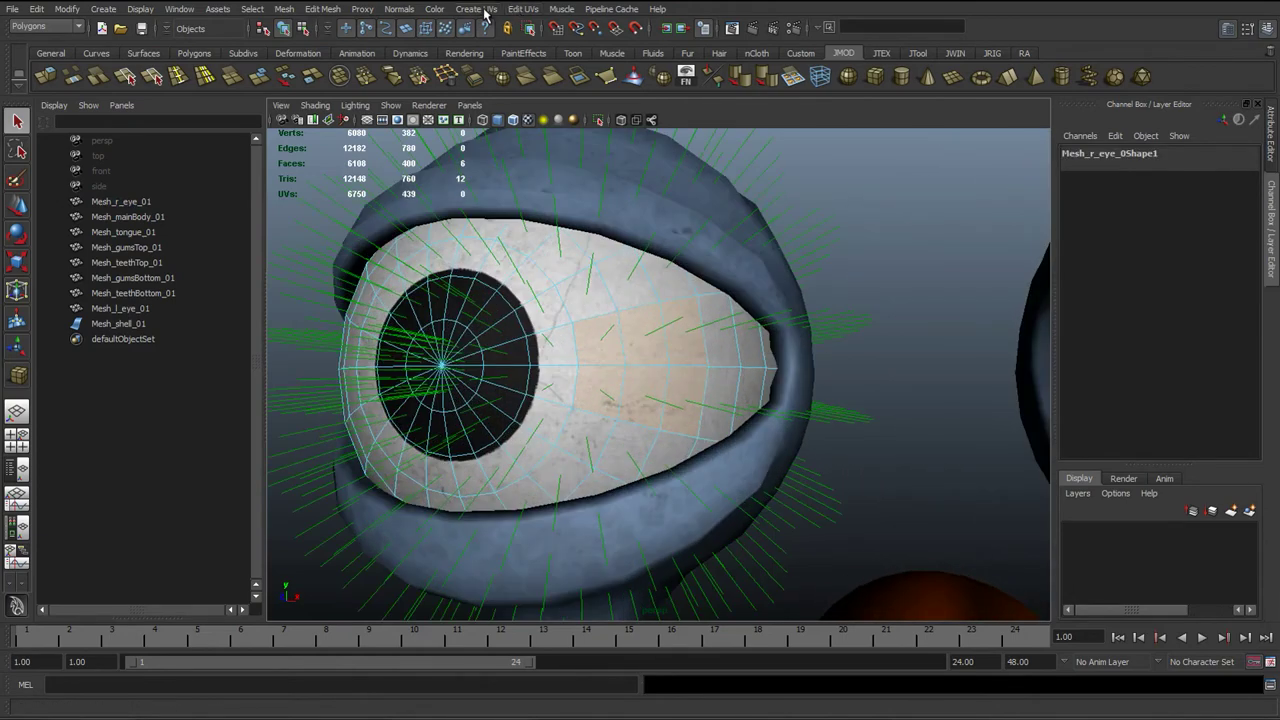
# - Reverse the normals of the six selected faces on the right eye using the Polygons menu set
pyautogui.click(520, 9)
pyautogui.click(520, 9)
pyautogui.click(45, 27)
pyautogui.click(49, 49)
pyautogui.click(525, 9)
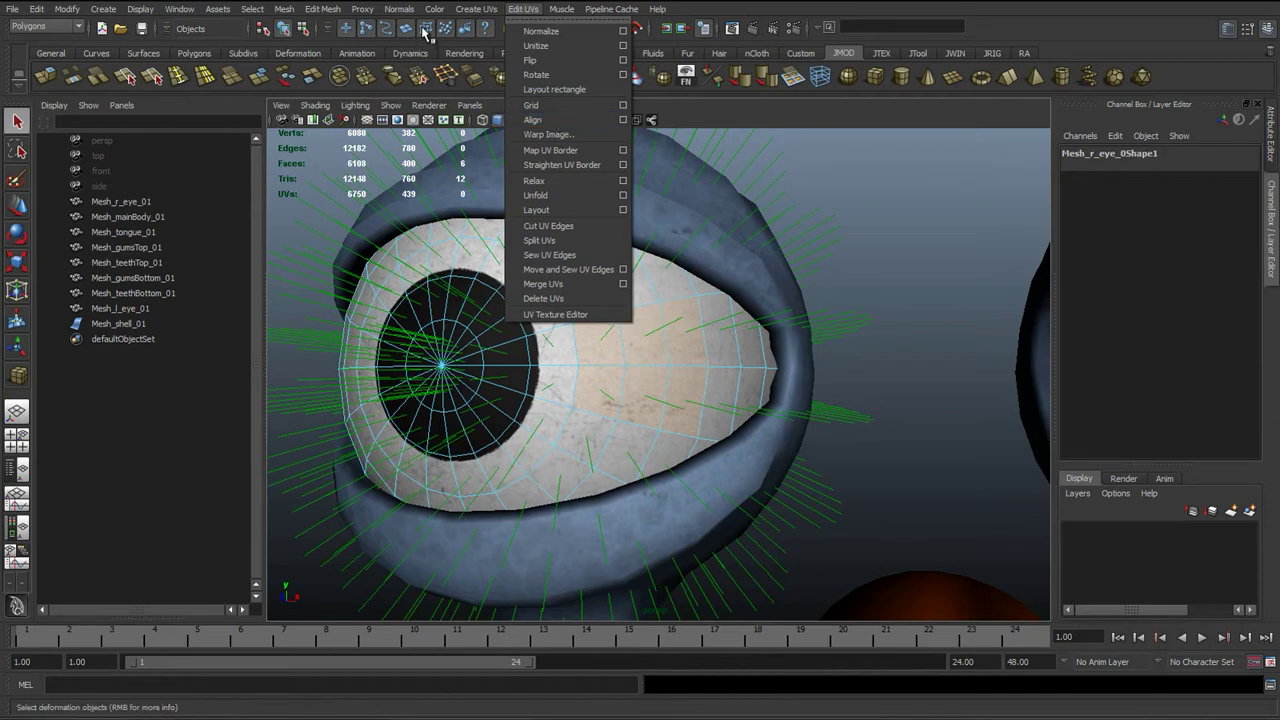
pyautogui.moveTo(408, 14)
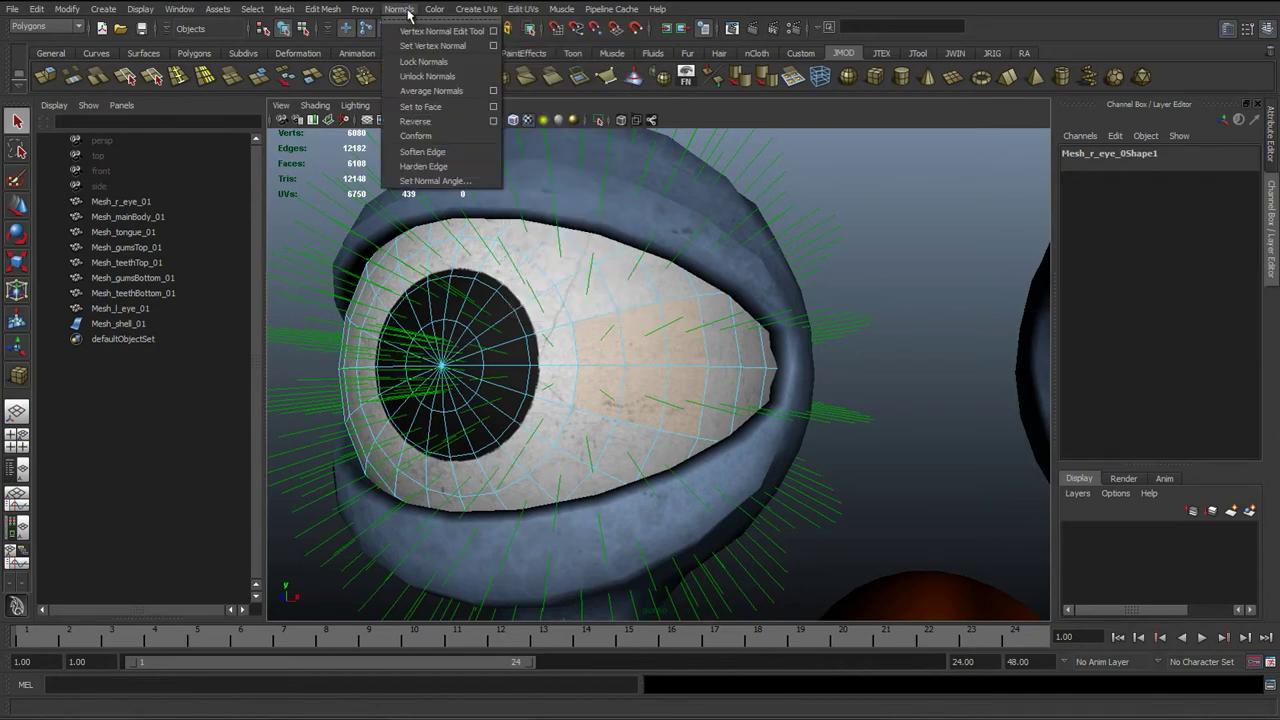
pyautogui.click(403, 12)
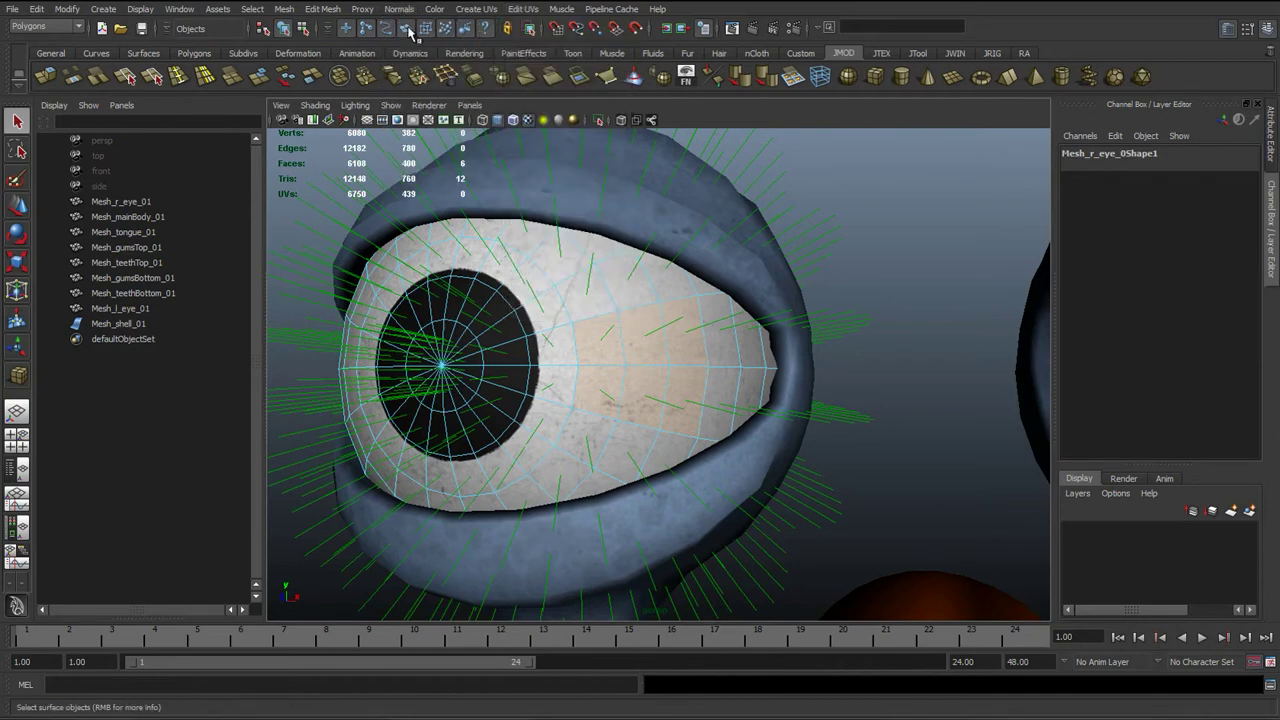
pyautogui.click(405, 13)
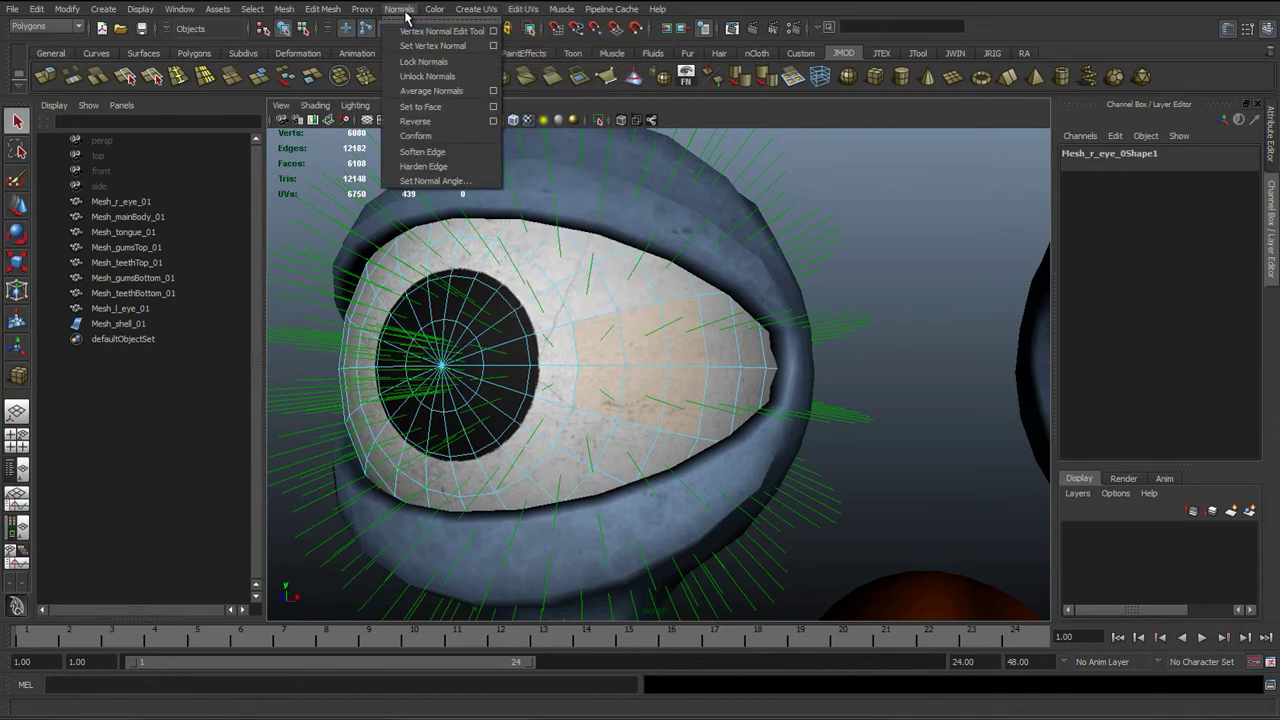
pyautogui.click(423, 121)
# - Return to object mode and inspect the reversed faces up close with the right eye both selected and deselected
pyautogui.keyDown('alt'); pyautogui.moveTo(623, 466); pyautogui.dragTo(529, 337); pyautogui.keyUp('alt')
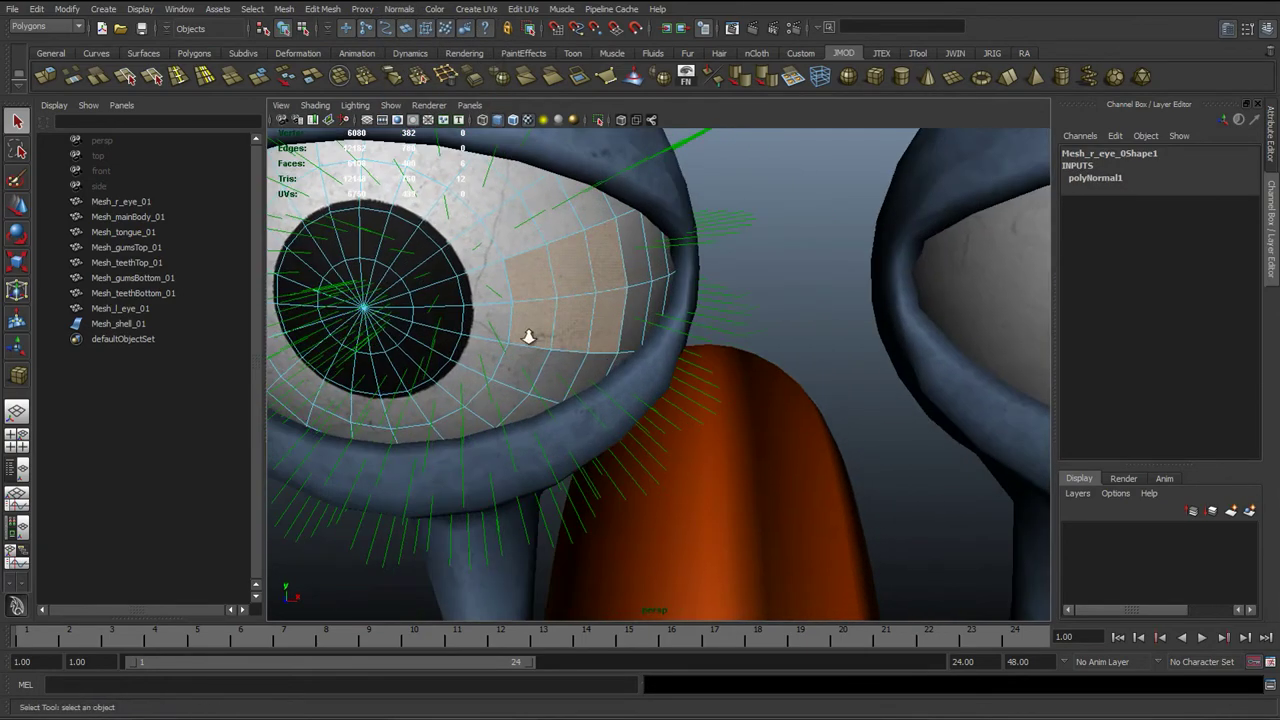
pyautogui.scroll(3, 529, 337)
pyautogui.click(797, 268)
pyautogui.scroll(-2, 558, 288)
pyautogui.click(562, 287)
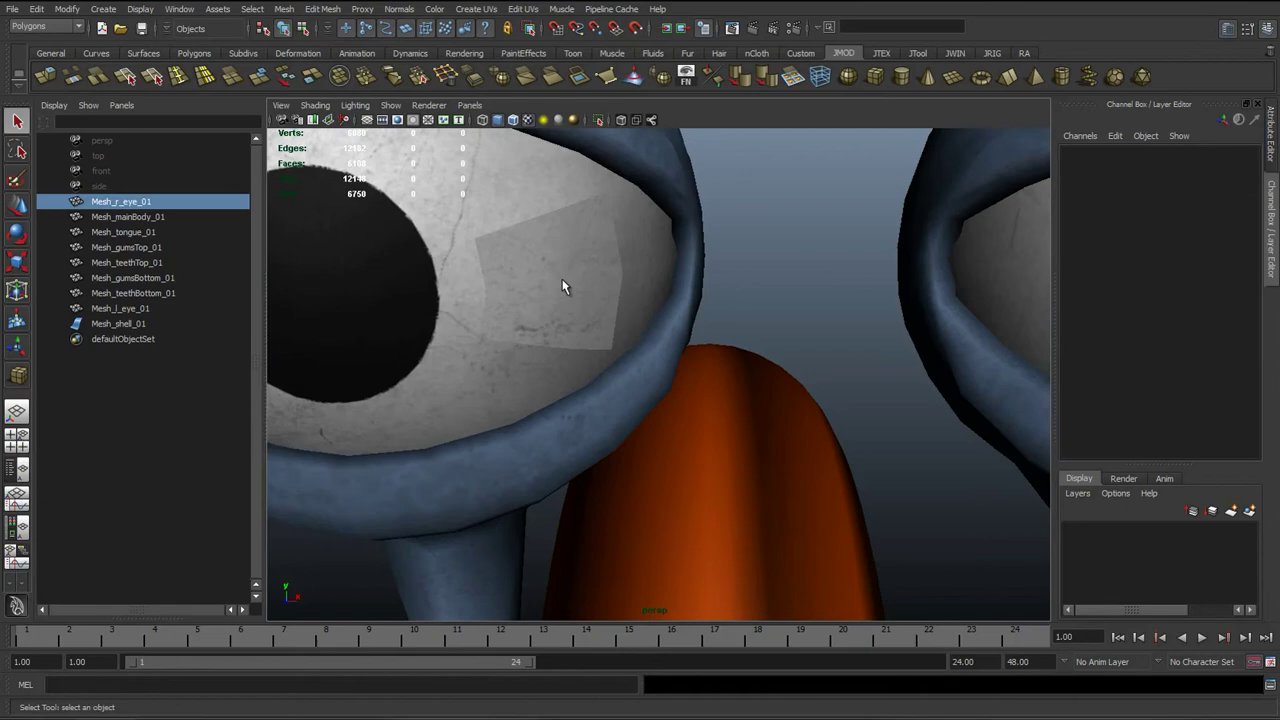
pyautogui.keyDown('alt'); pyautogui.moveTo(562, 287); pyautogui.dragTo(614, 334, button='middle'); pyautogui.keyUp('alt')
pyautogui.scroll(3, 623, 429)
pyautogui.keyDown('alt'); pyautogui.moveTo(614, 334); pyautogui.dragTo(700, 410); pyautogui.keyUp('alt')
pyautogui.keyDown('alt'); pyautogui.moveTo(660, 390); pyautogui.dragTo(623, 363, button='middle'); pyautogui.keyUp('alt')
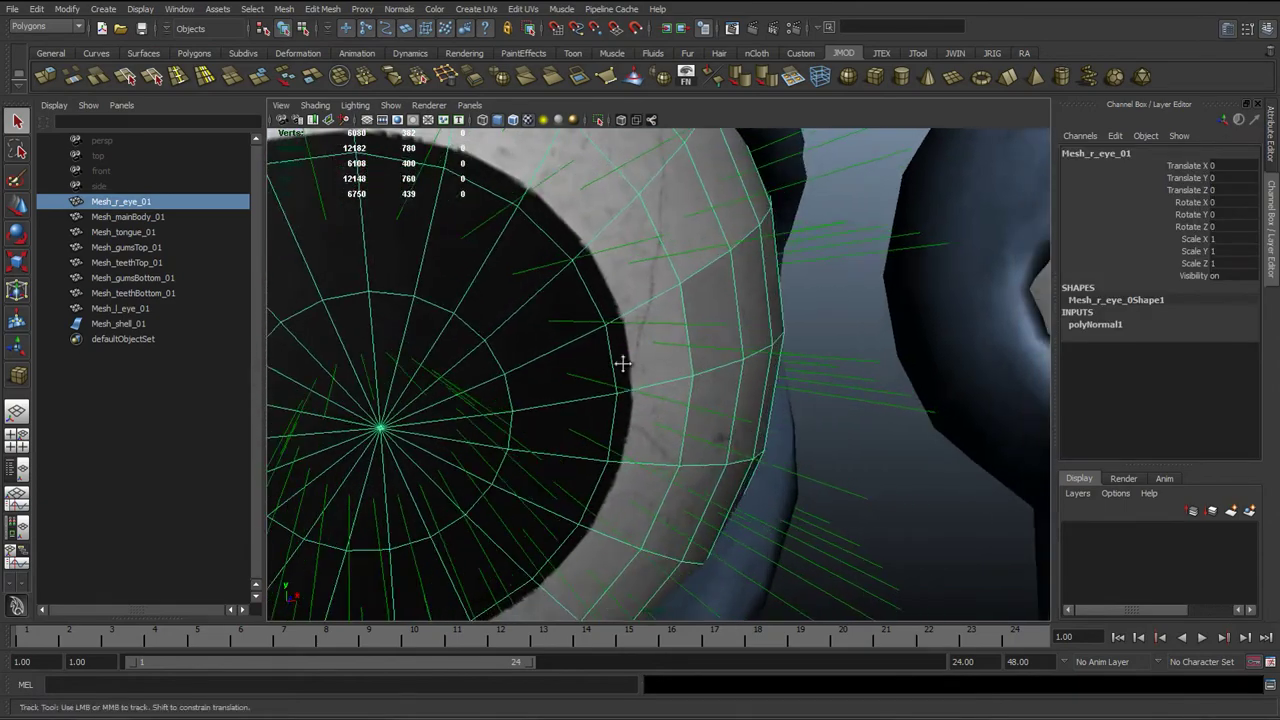
pyautogui.keyDown('alt'); pyautogui.moveTo(623, 363); pyautogui.dragTo(610, 325); pyautogui.keyUp('alt')
pyautogui.scroll(4, 817, 311)
pyautogui.keyDown('alt'); pyautogui.moveTo(500, 326); pyautogui.dragTo(691, 294); pyautogui.keyUp('alt')
pyautogui.scroll(-2, 843, 405)
pyautogui.click(691, 294)
pyautogui.keyDown('alt'); pyautogui.moveTo(468, 315); pyautogui.dragTo(442, 318, button='right'); pyautogui.keyUp('alt')
pyautogui.keyDown('alt'); pyautogui.moveTo(442, 318); pyautogui.dragTo(580, 349); pyautogui.keyUp('alt')
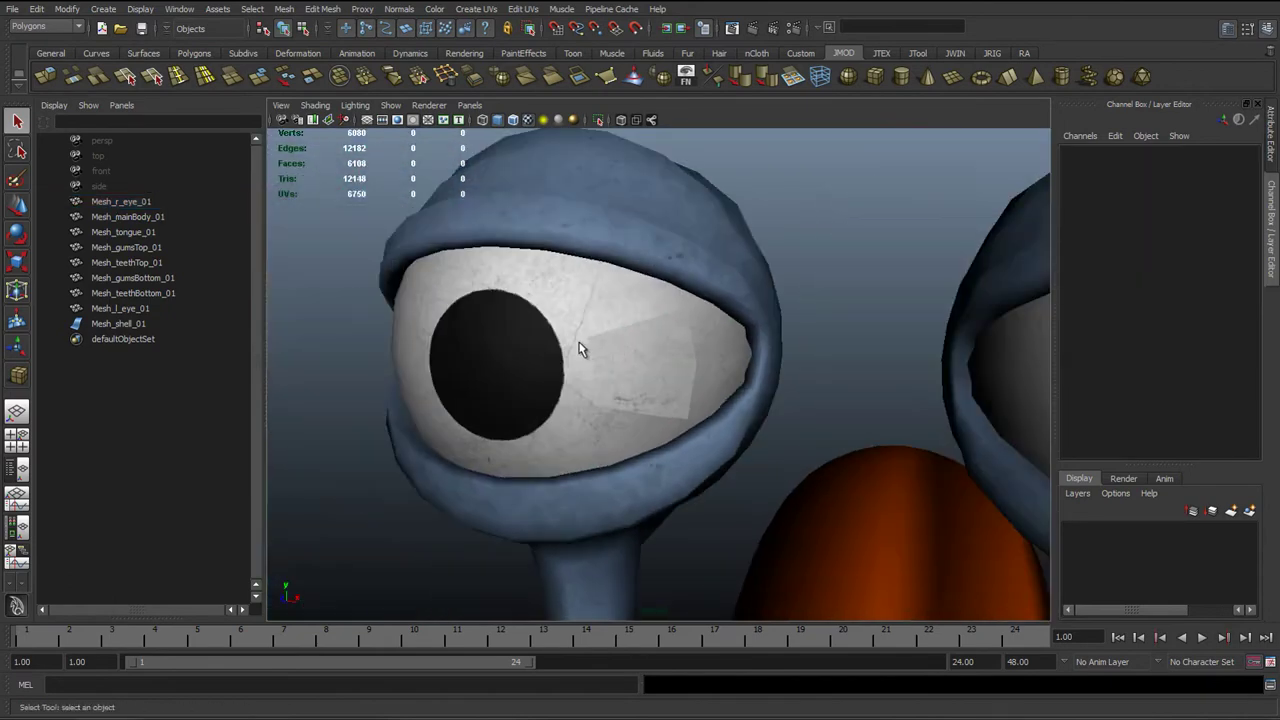
# - Compare the shading of the reversed patch with the surrounding eye surface from several angles
pyautogui.scroll(2, 531, 263)
pyautogui.click(563, 320)
pyautogui.click(849, 268)
pyautogui.scroll(-2, 661, 314)
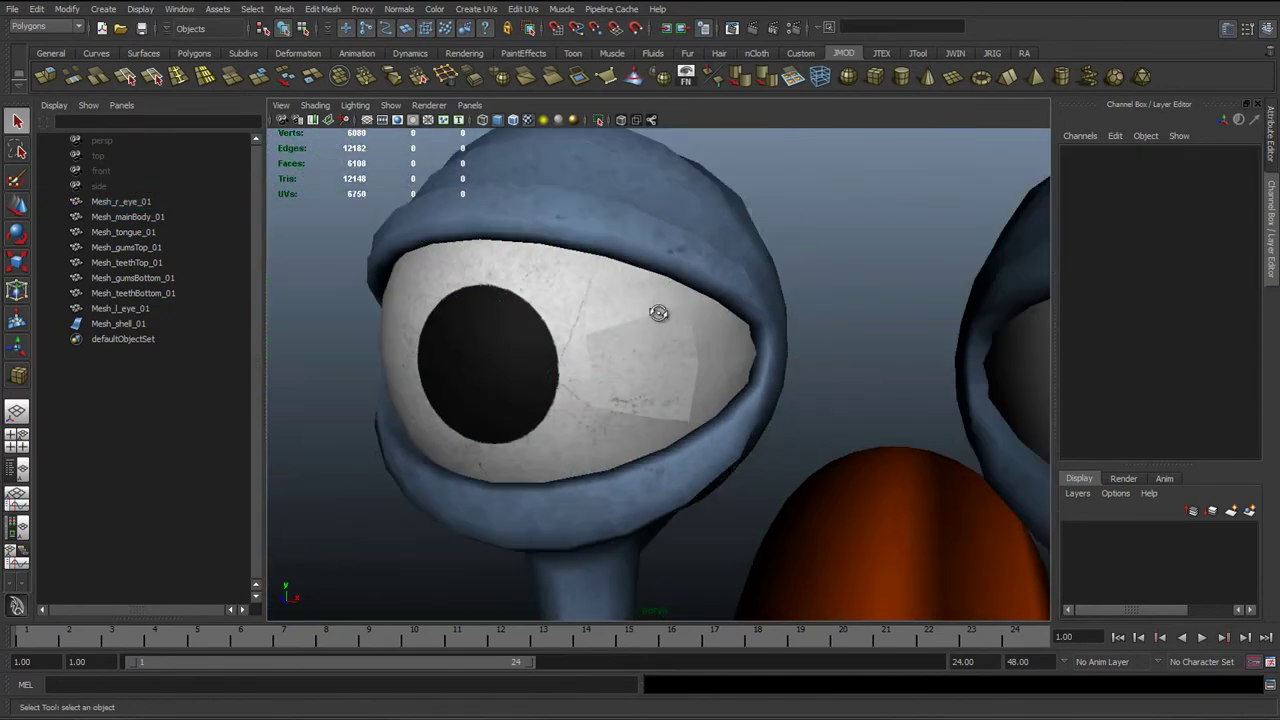
pyautogui.keyDown('alt'); pyautogui.moveTo(660, 314); pyautogui.dragTo(603, 310); pyautogui.keyUp('alt')
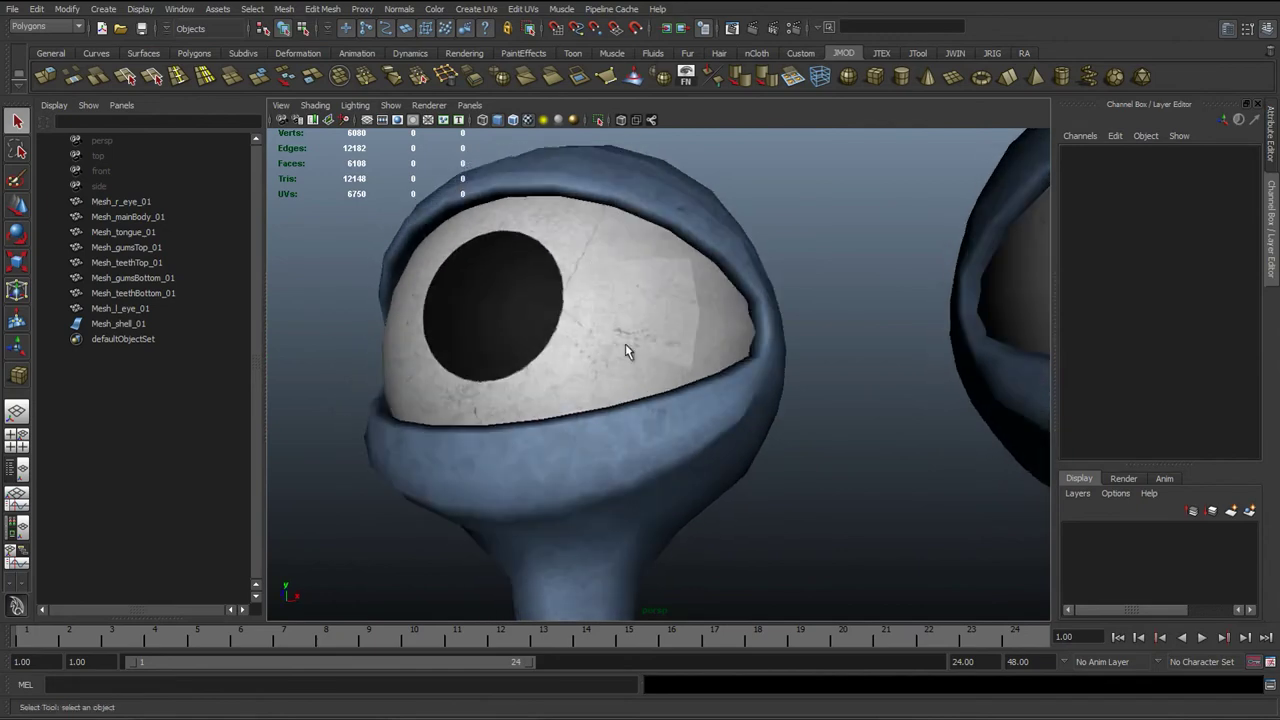
pyautogui.keyDown('alt'); pyautogui.moveTo(697, 280); pyautogui.dragTo(560, 362); pyautogui.keyUp('alt')
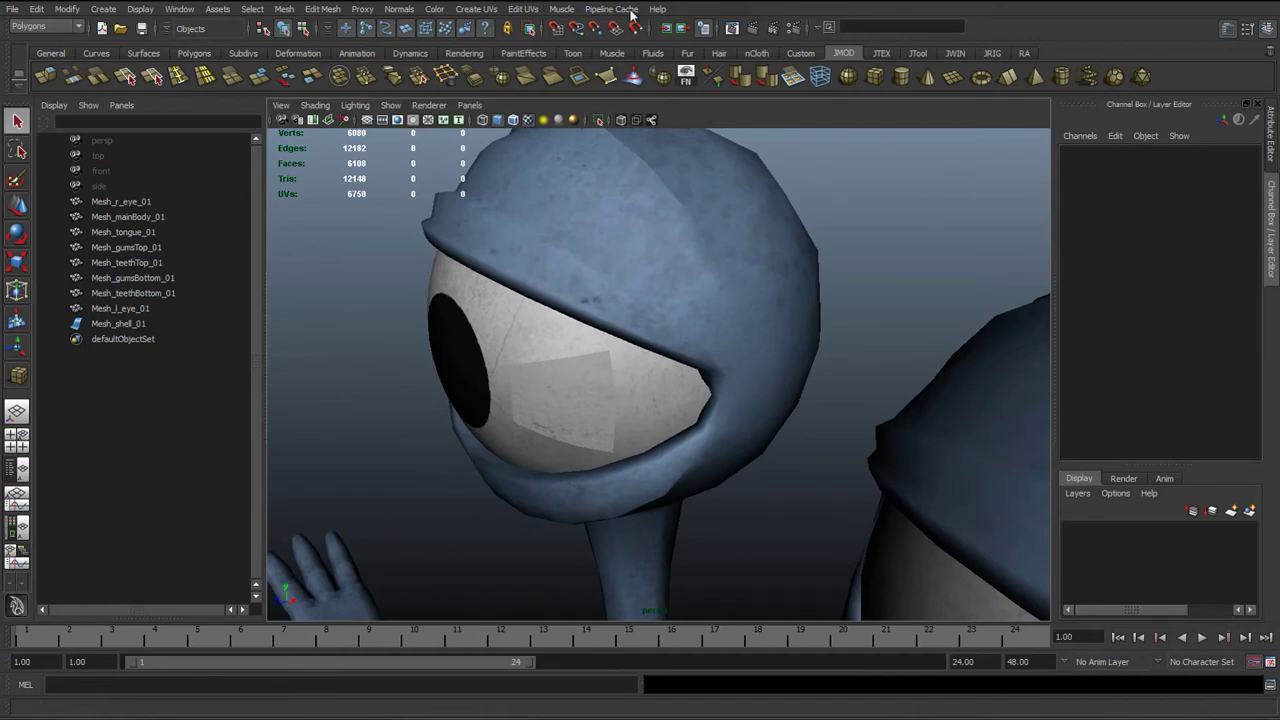
pyautogui.keyDown('alt'); pyautogui.moveTo(588, 428); pyautogui.dragTo(683, 292); pyautogui.keyUp('alt')
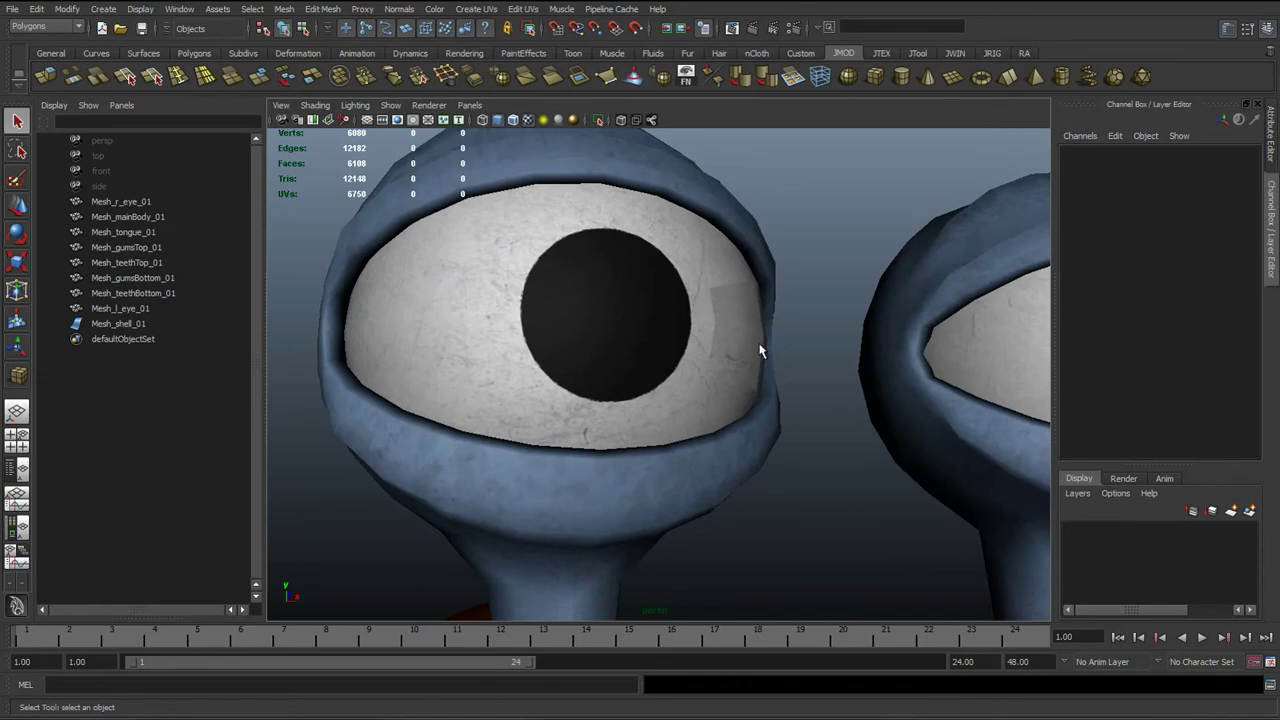
pyautogui.keyDown('alt'); pyautogui.moveTo(760, 351); pyautogui.dragTo(669, 363); pyautogui.keyUp('alt')
# - Select the right eye mesh and expand its polyNormal1 history node to check the Normal Mode setting
pyautogui.click(651, 321)
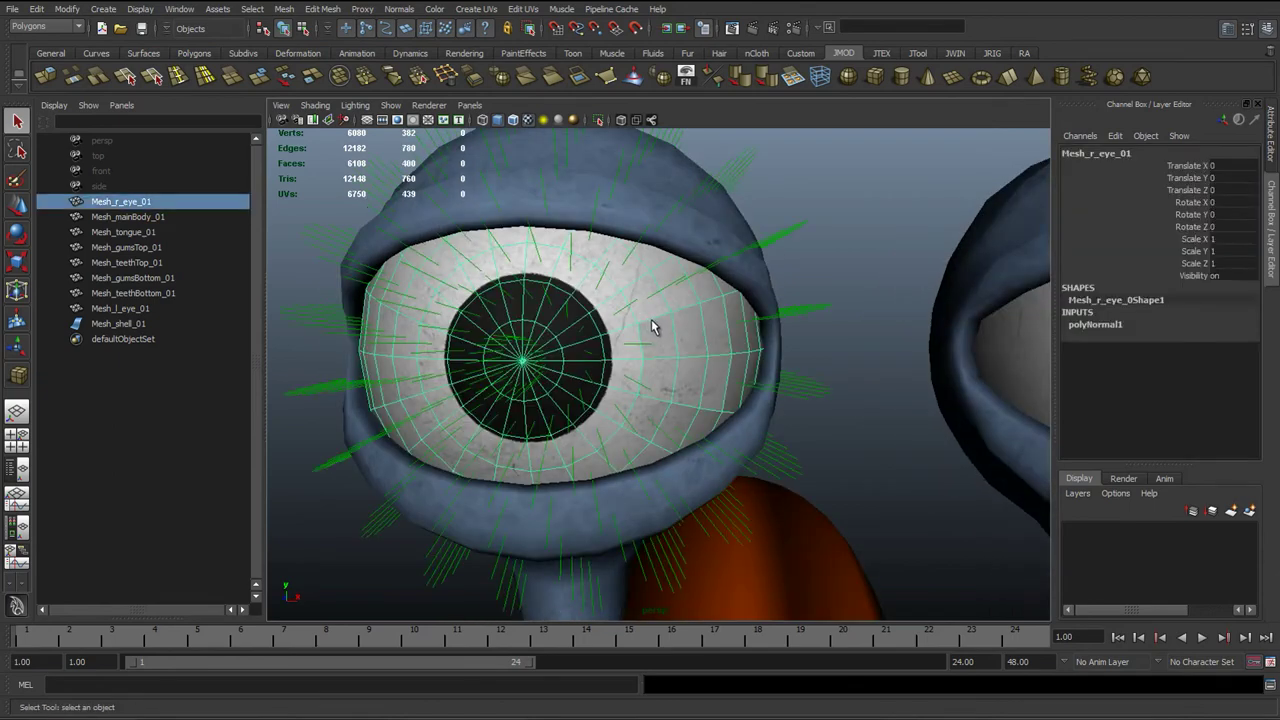
pyautogui.press('z')
pyautogui.press('z')
pyautogui.press('z')
pyautogui.press('z')
pyautogui.click(1080, 327)
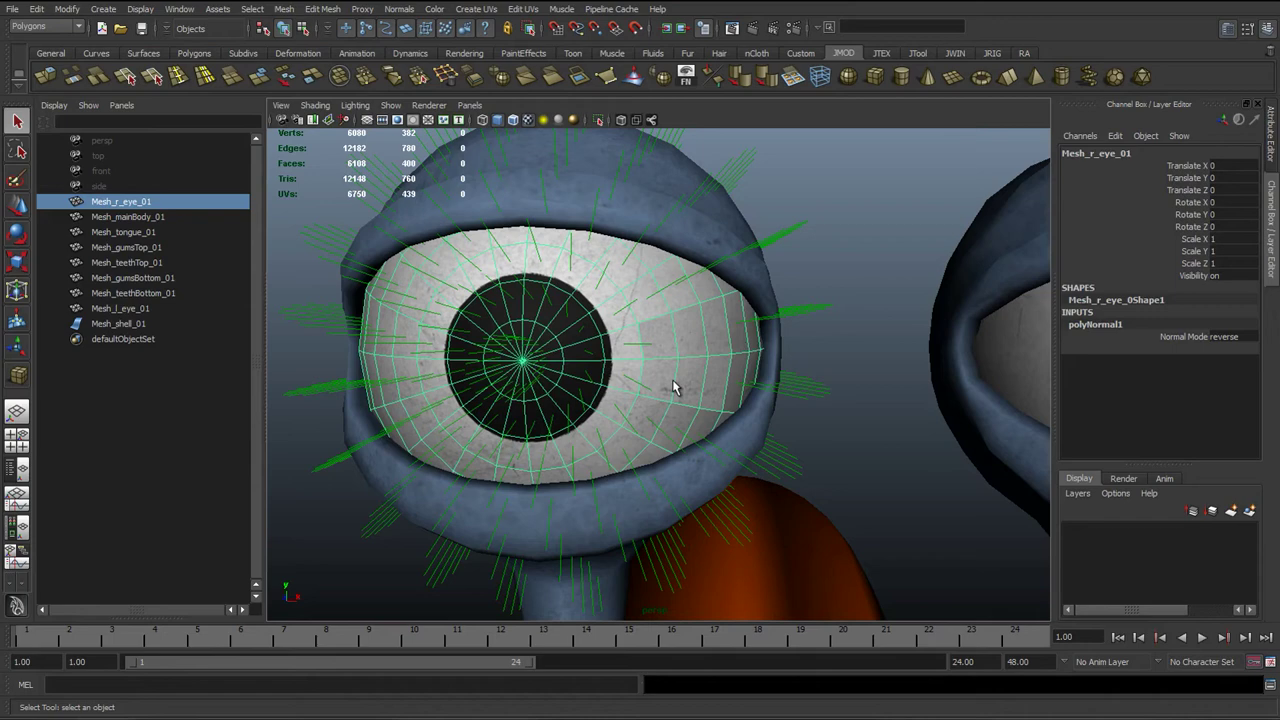
# - Undo the normals reversal on the right eye mesh
pyautogui.hotkey('ctrl', 'z')
pyautogui.hotkey('ctrl', 'z')
pyautogui.hotkey('ctrl', 'z')
pyautogui.hotkey('ctrl', 'z')
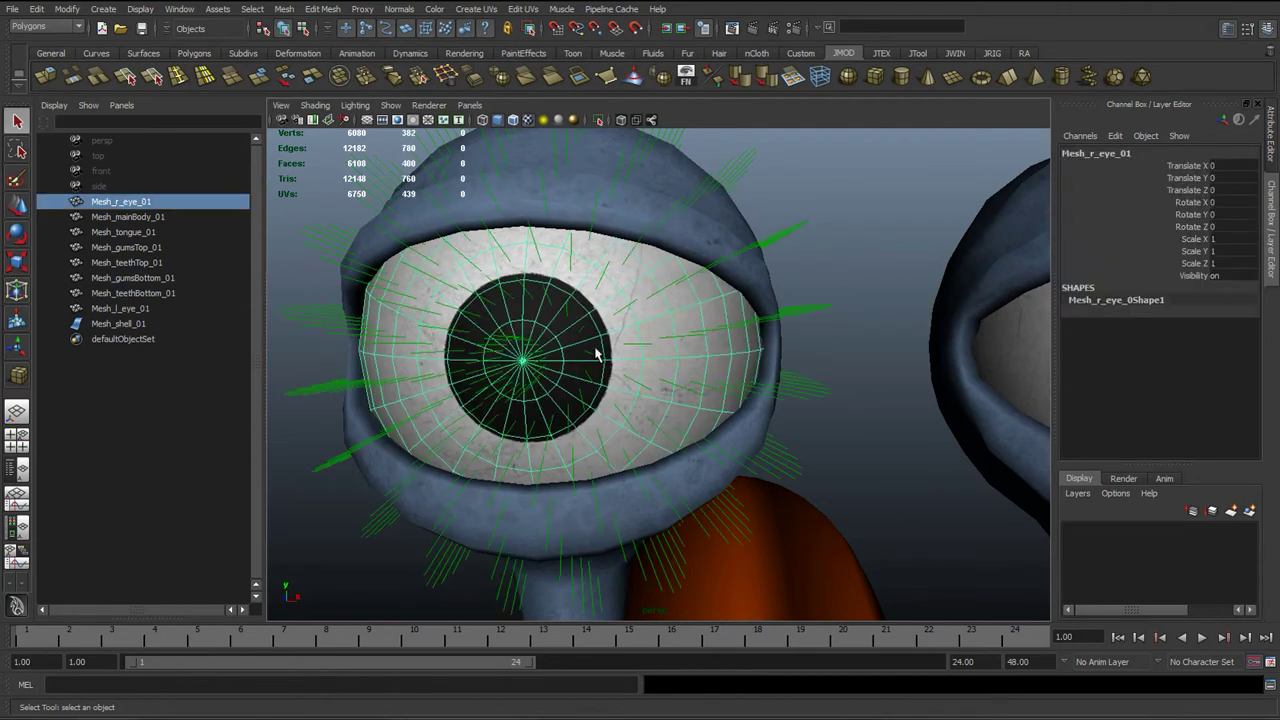
# - Hide the right eye's face normals, deselect the mesh and bring the whole snail into view
pyautogui.click(686, 80)
pyautogui.click(829, 358)
pyautogui.scroll(-6, 562, 387)
pyautogui.keyDown('alt'); pyautogui.moveTo(790, 410); pyautogui.dragTo(575, 425); pyautogui.keyUp('alt')
pyautogui.scroll(-3, 796, 432)
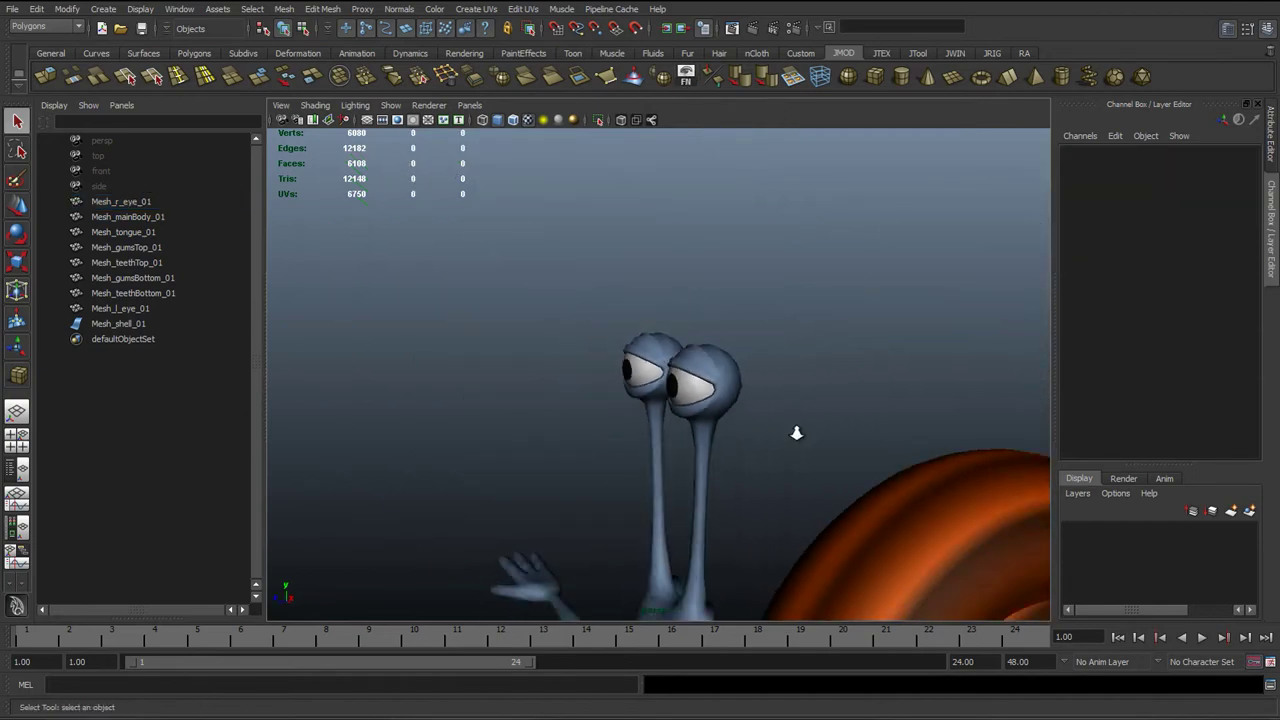
pyautogui.keyDown('alt'); pyautogui.moveTo(796, 433); pyautogui.dragTo(660, 289, button='right'); pyautogui.keyUp('alt')
pyautogui.keyDown('alt'); pyautogui.moveTo(660, 289); pyautogui.dragTo(480, 370); pyautogui.keyUp('alt')
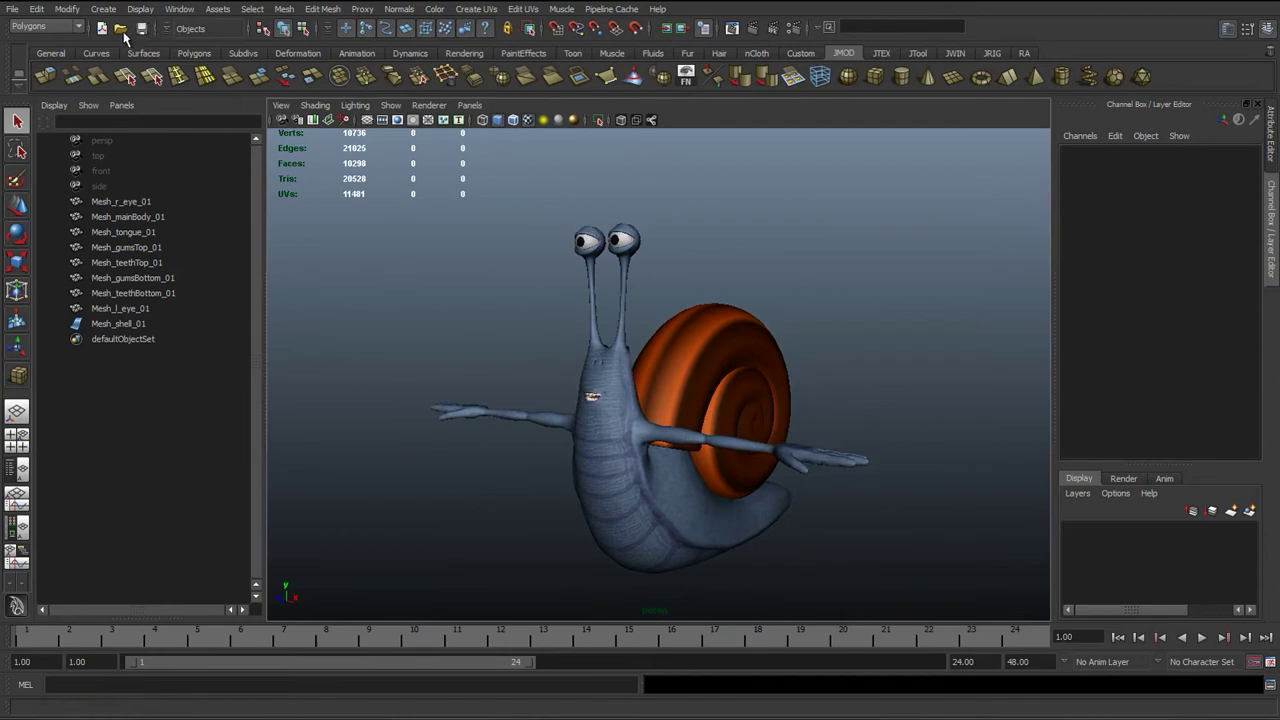
# - Set the workspace to the combined Outliner and perspective layout and widen the Outliner beside the viewport
pyautogui.click(181, 9)
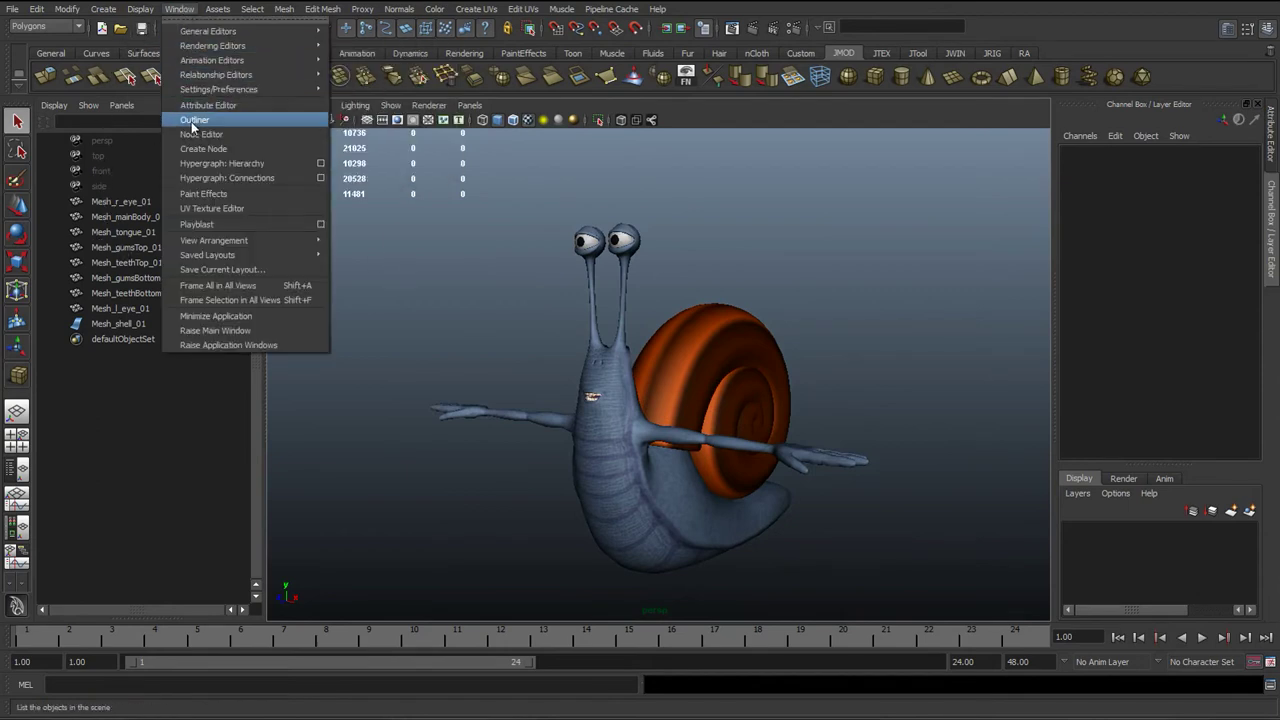
pyautogui.click(180, 9)
pyautogui.click(18, 470)
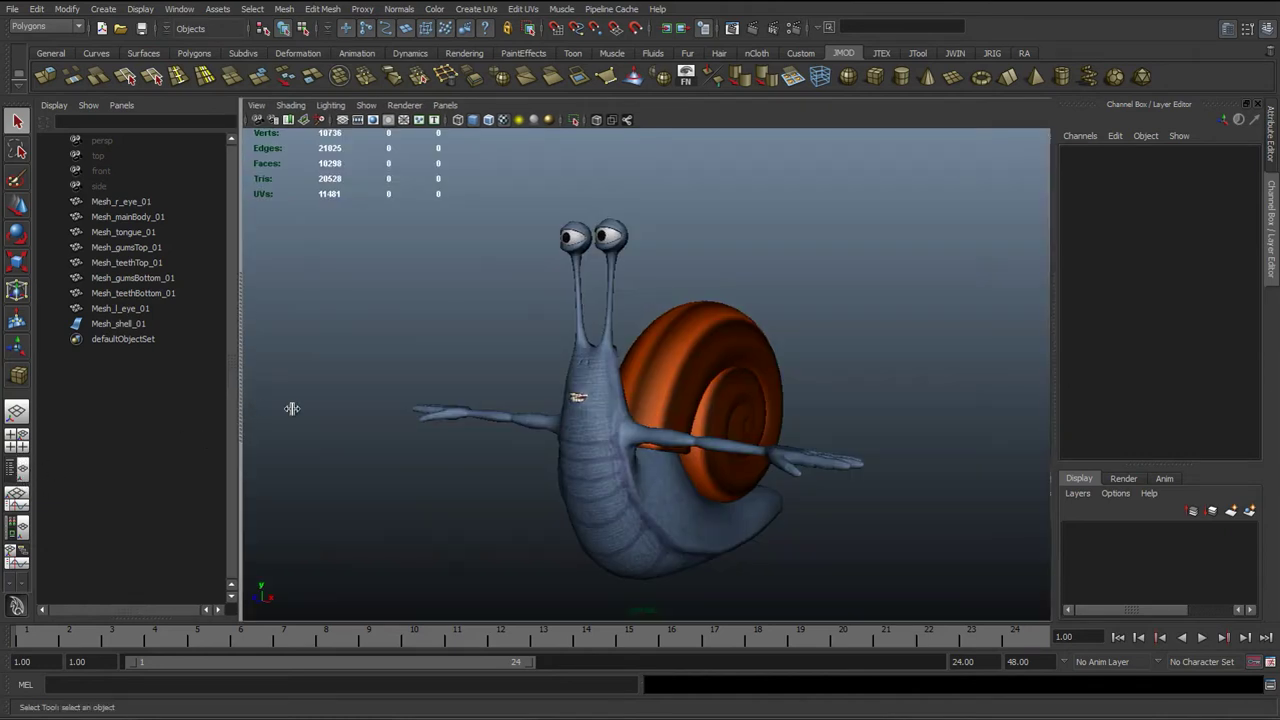
pyautogui.moveTo(292, 408); pyautogui.dragTo(373, 408)
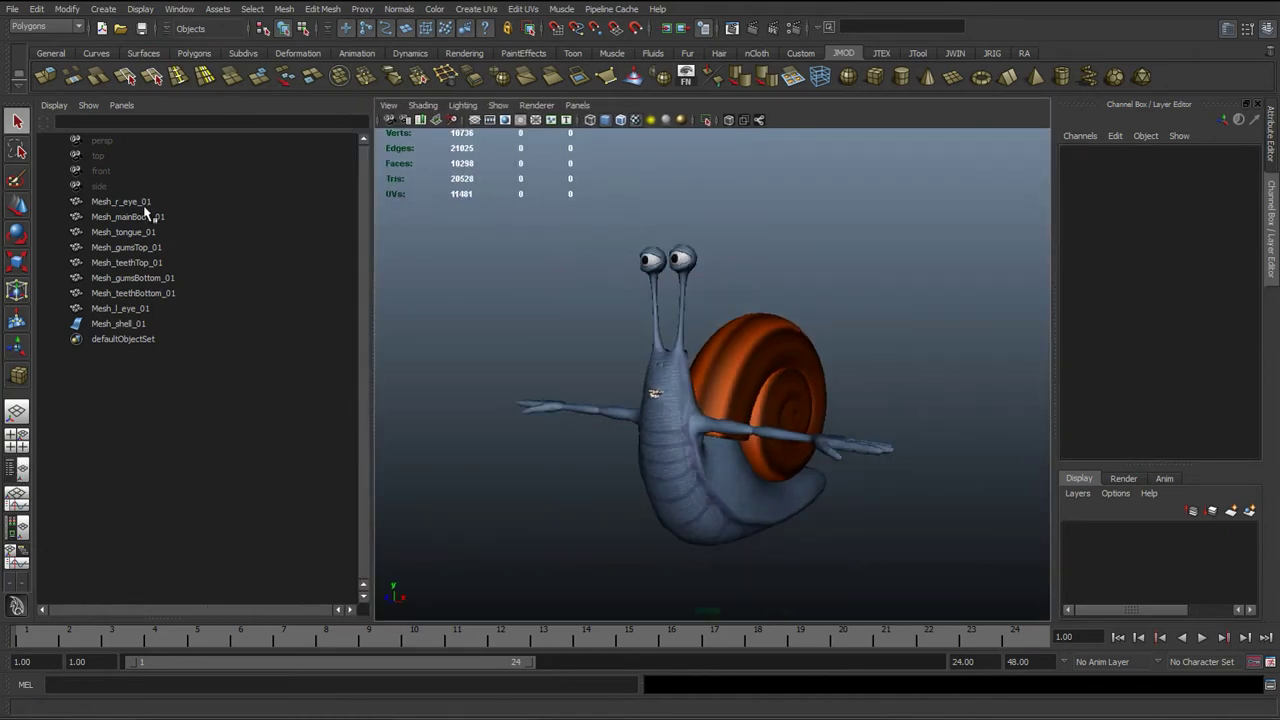
# - Review the object names in the Outliner by selecting all meshes from Mesh_r_eye_01 to Mesh_shell_01 and Mesh_tongue_01 alone, and end with nothing selected
pyautogui.moveTo(145, 204); pyautogui.dragTo(143, 324)
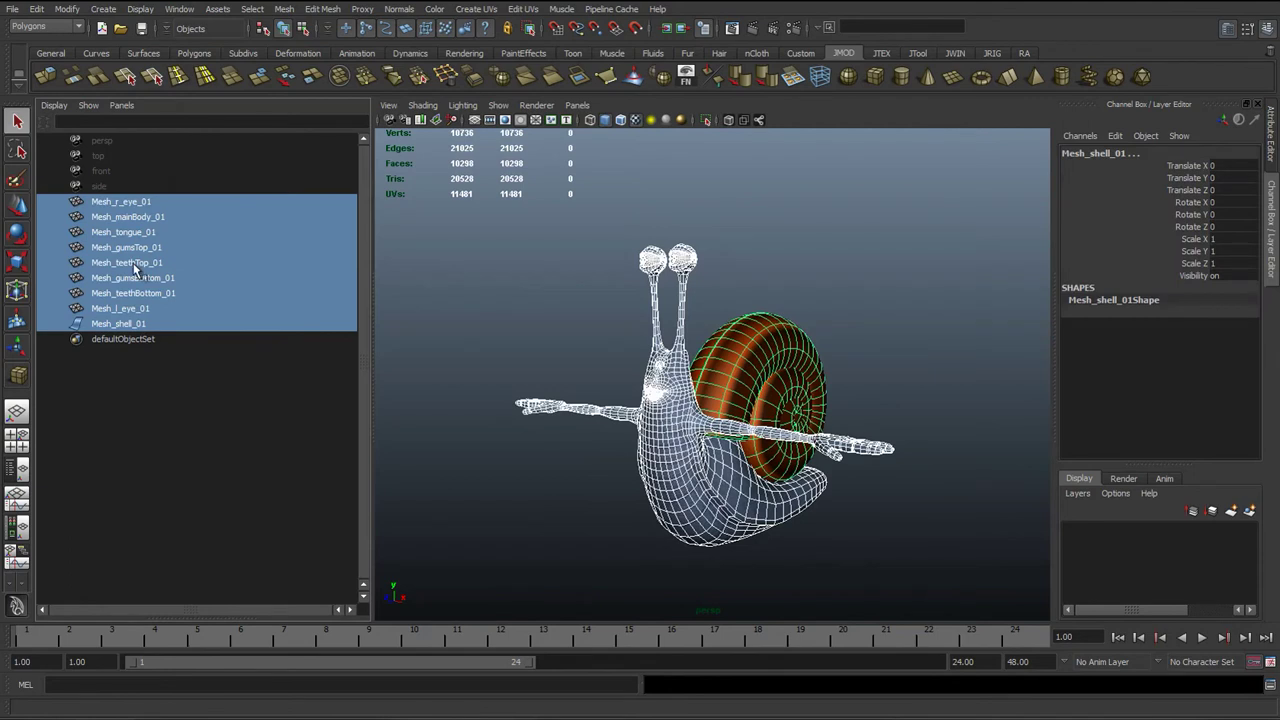
pyautogui.click(107, 234)
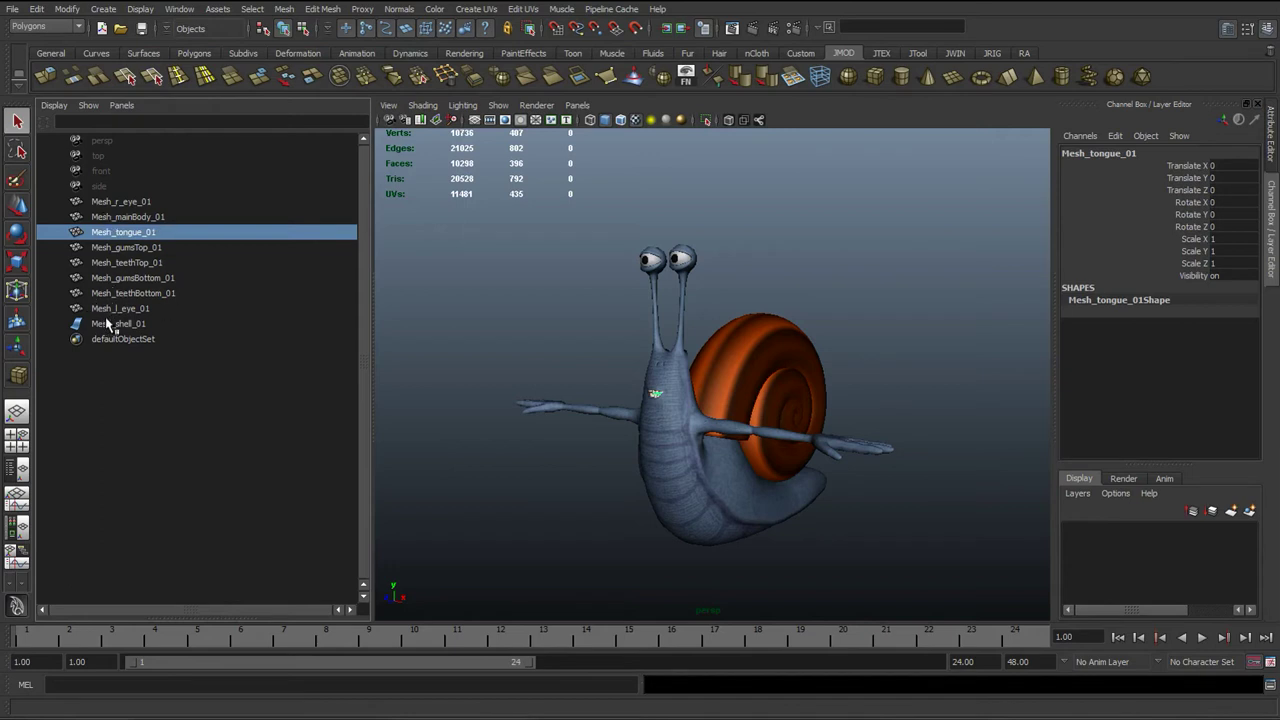
pyautogui.scroll(5, 755, 370)
pyautogui.keyDown('alt'); pyautogui.moveTo(688, 398); pyautogui.dragTo(686, 354, button='middle'); pyautogui.keyUp('alt')
pyautogui.scroll(-3, 660, 360)
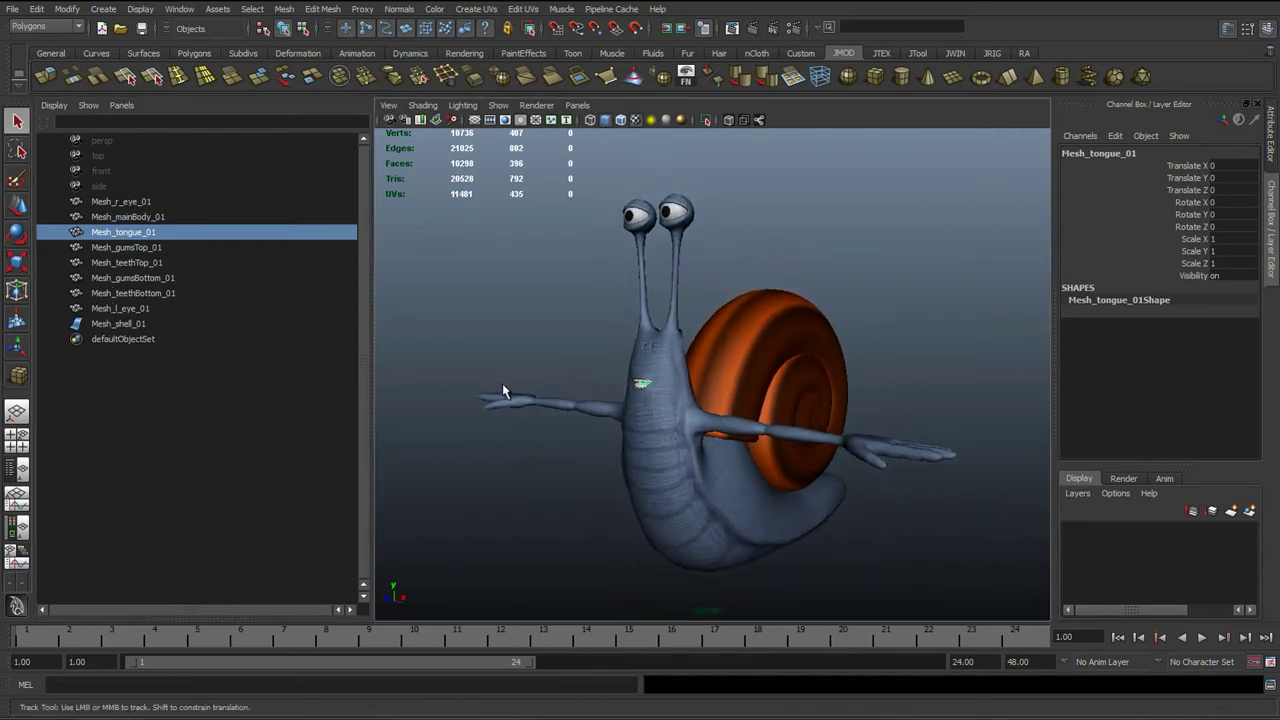
pyautogui.keyDown('alt'); pyautogui.moveTo(503, 383); pyautogui.dragTo(500, 394, button='middle'); pyautogui.keyUp('alt')
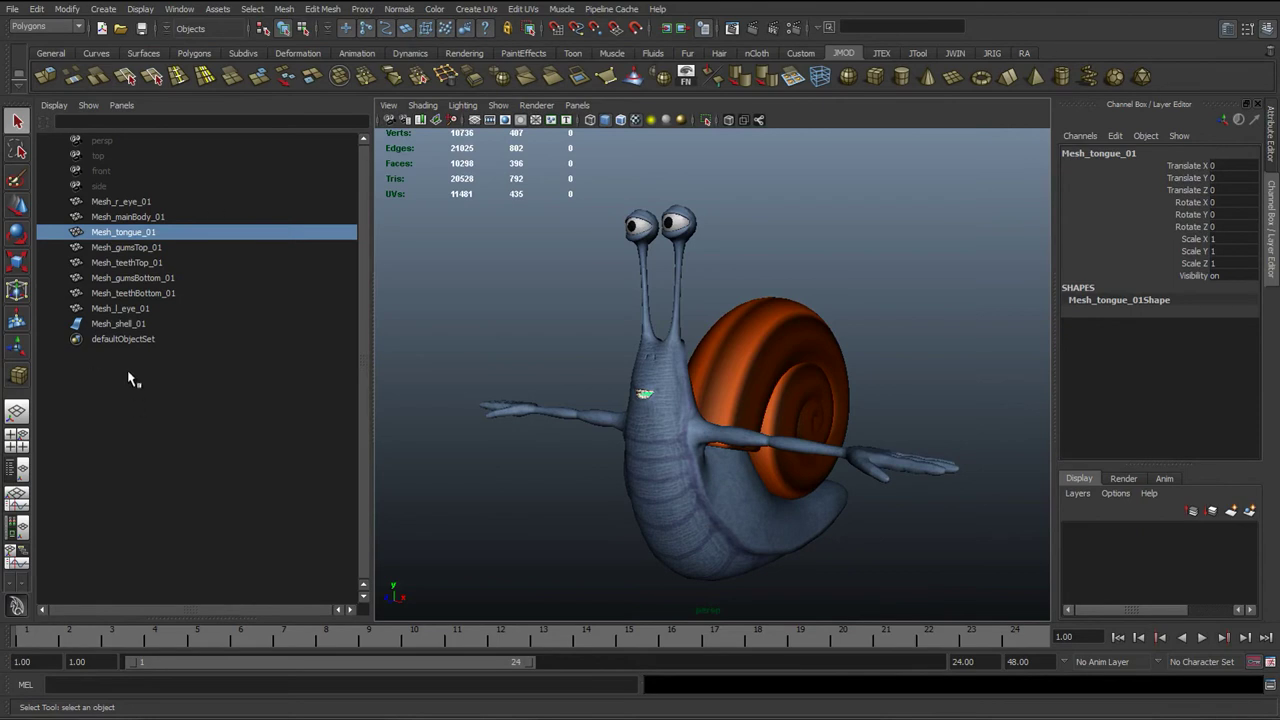
pyautogui.moveTo(125, 201); pyautogui.dragTo(125, 323)
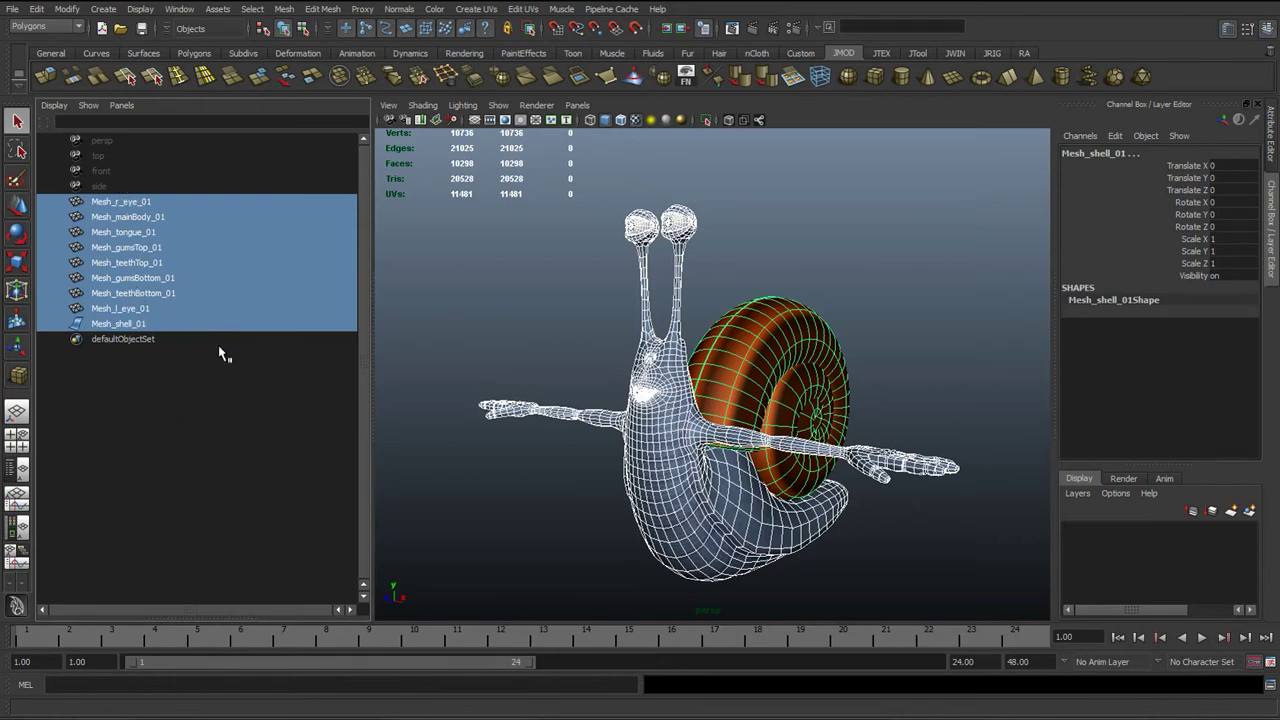
pyautogui.click(522, 334)
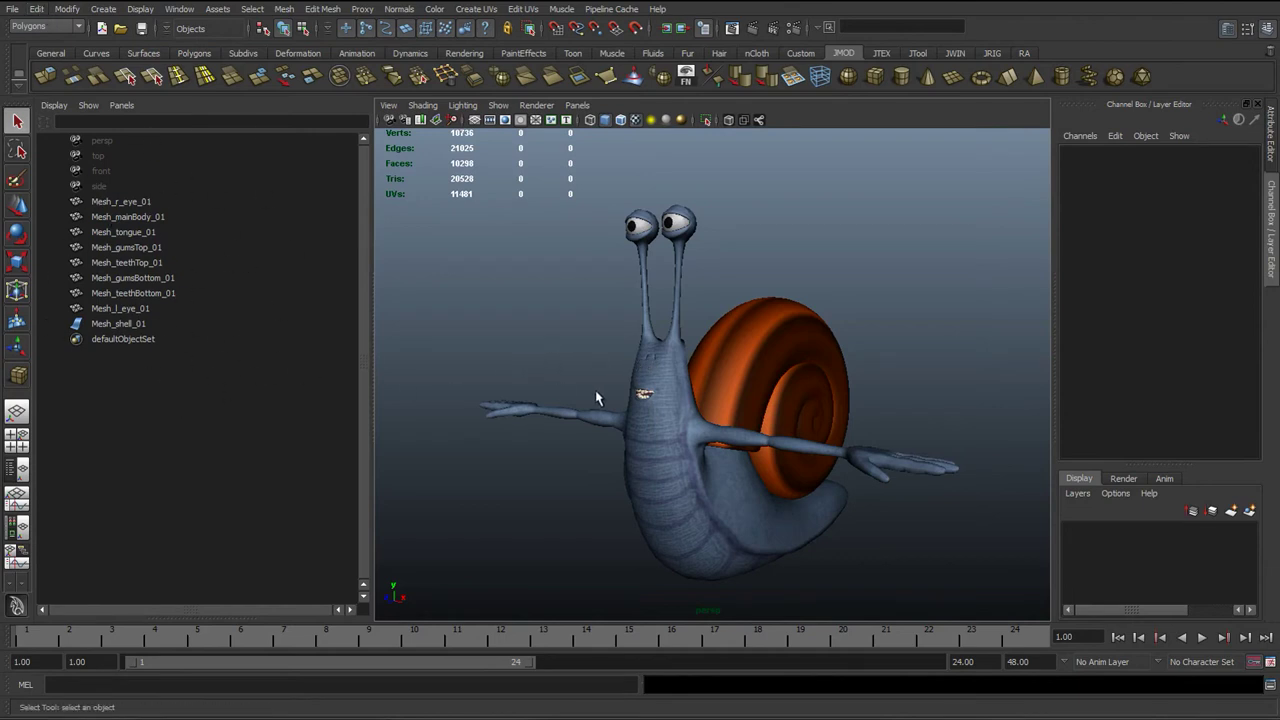
# - Open the Hypershade window and move it fully into view over the viewport
pyautogui.keyDown('alt'); pyautogui.moveTo(655, 422); pyautogui.dragTo(569, 414); pyautogui.keyUp('alt')
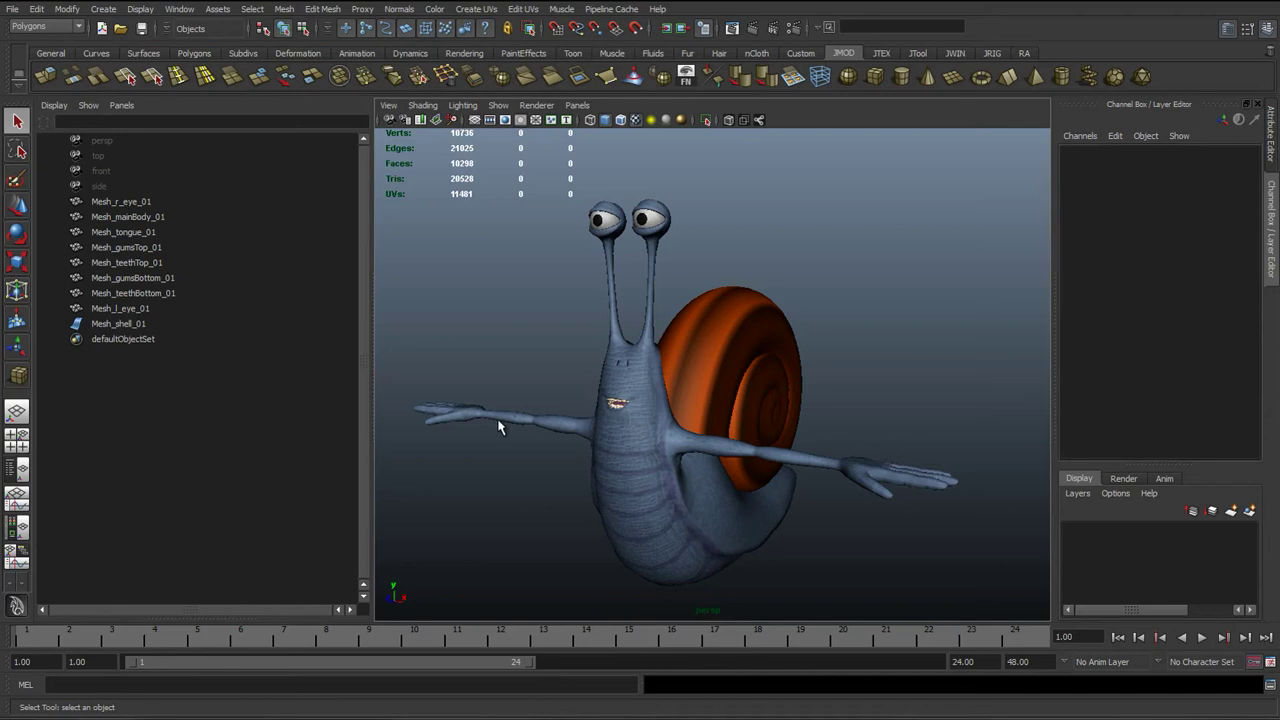
pyautogui.moveTo(520, 420)
pyautogui.keyDown('alt'); pyautogui.mouseDown()
pyautogui.moveTo(534, 420)
pyautogui.moveTo(516, 424)
pyautogui.mouseUp(); pyautogui.keyUp('alt')
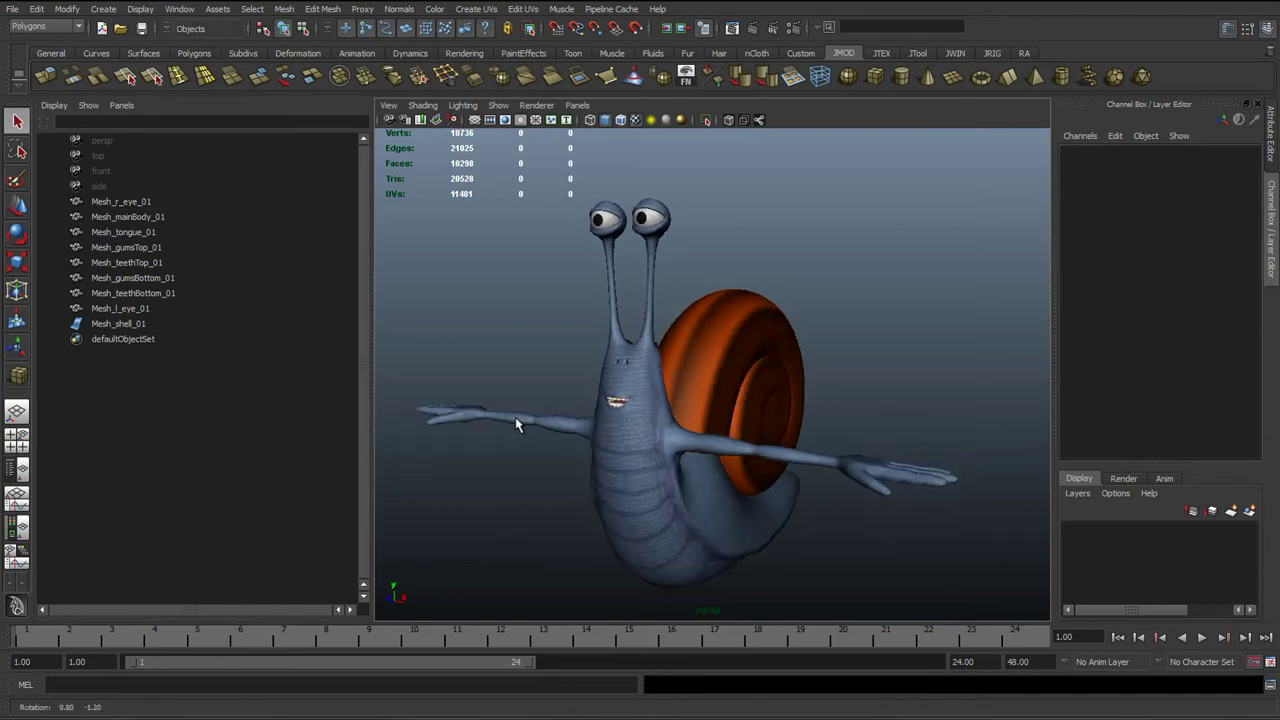
pyautogui.click(179, 9)
pyautogui.moveTo(206, 46)
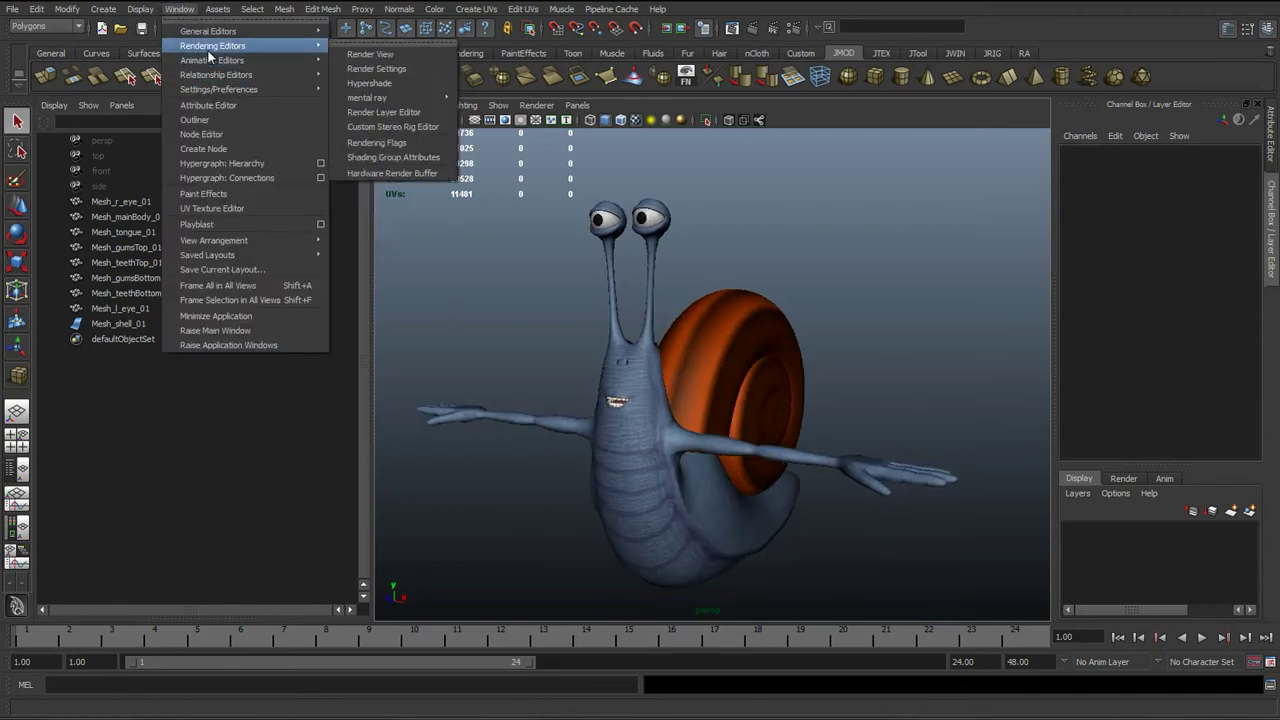
pyautogui.moveTo(389, 100)
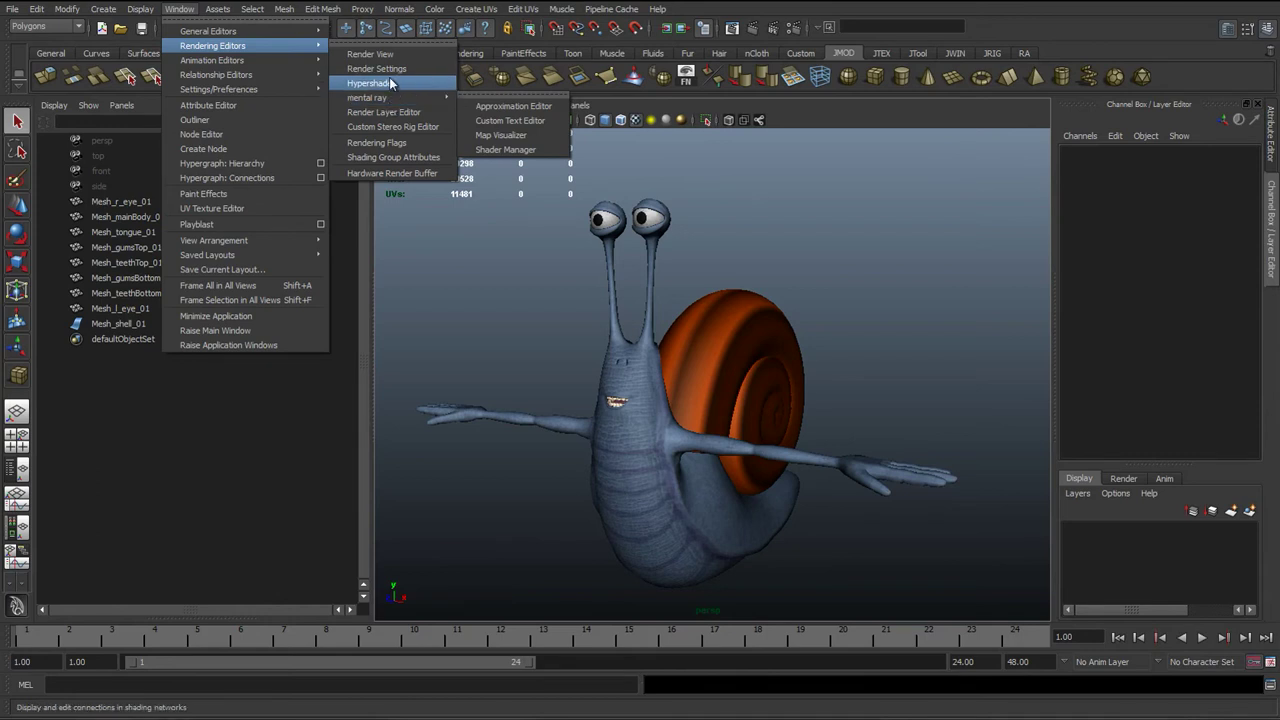
pyautogui.click(389, 78)
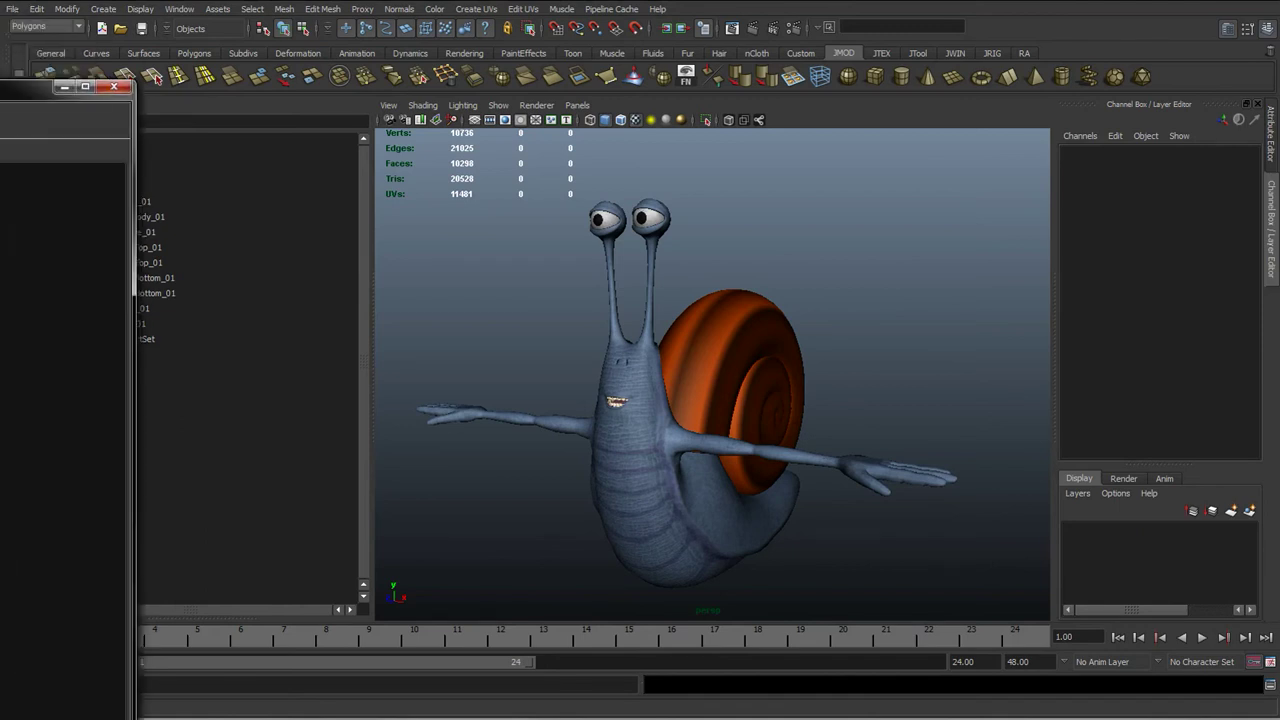
pyautogui.moveTo(2, 528); pyautogui.dragTo(509, 200)
pyautogui.click(180, 10)
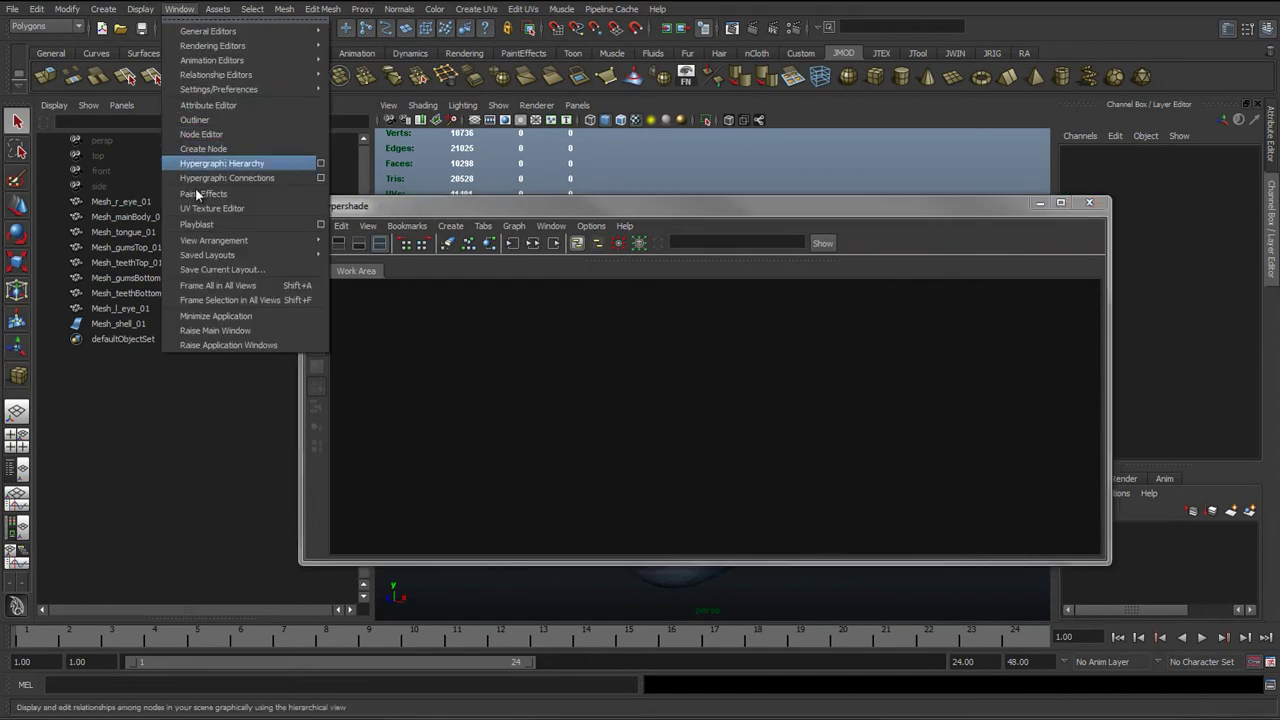
pyautogui.moveTo(195, 48)
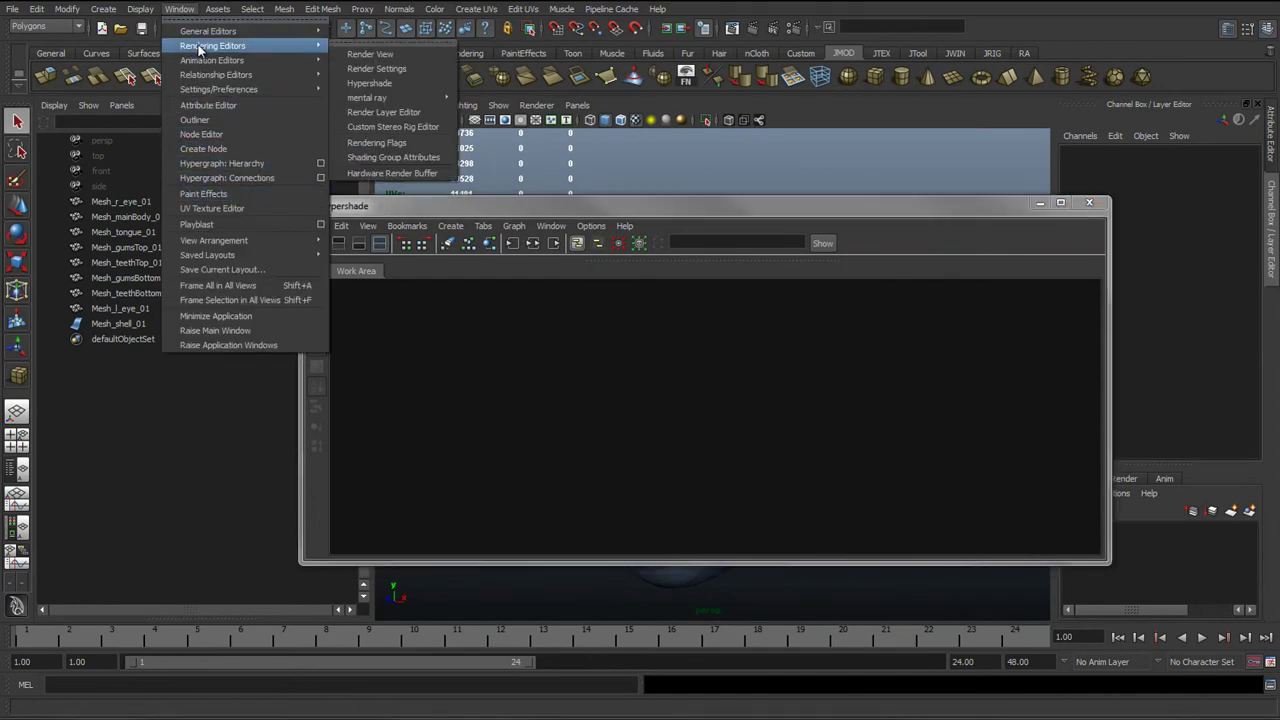
pyautogui.click(600, 218)
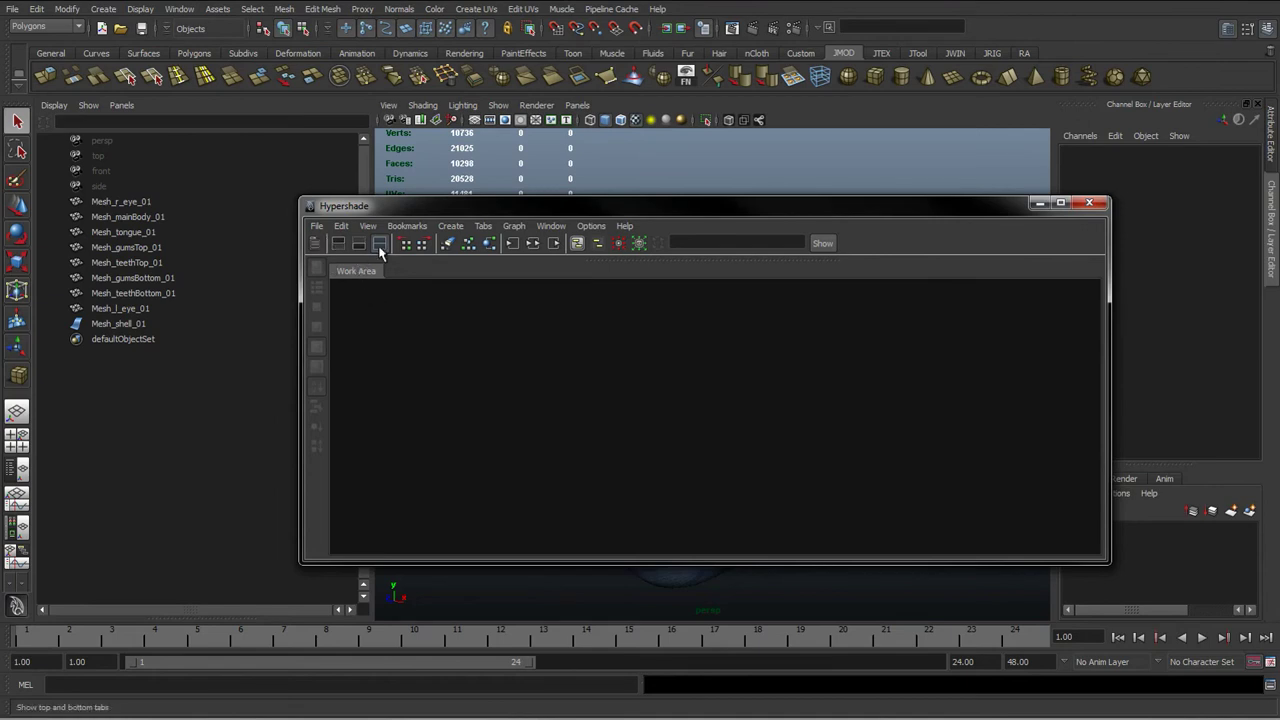
# - Try the Hypershade's tab layouts, finish with both top and bottom tabs shown, and enlarge the materials area
pyautogui.click(380, 248)
pyautogui.moveTo(580, 345); pyautogui.dragTo(582, 397)
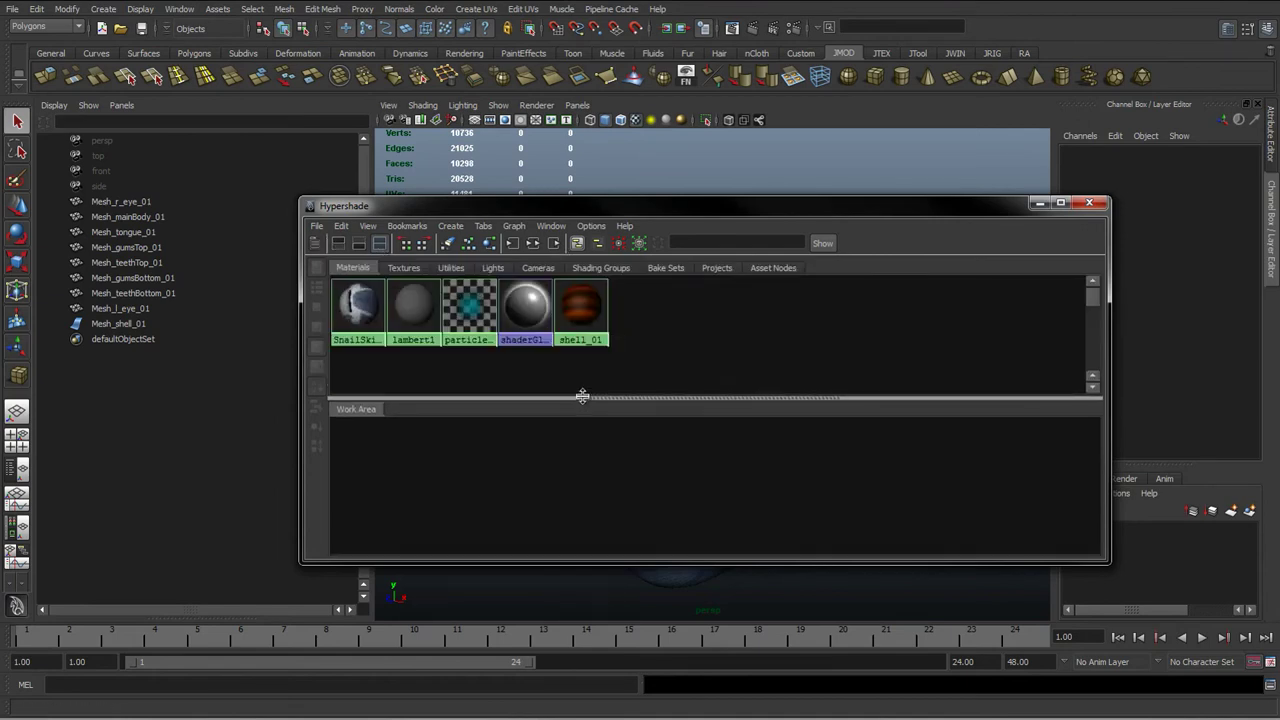
pyautogui.click(338, 243)
pyautogui.click(359, 243)
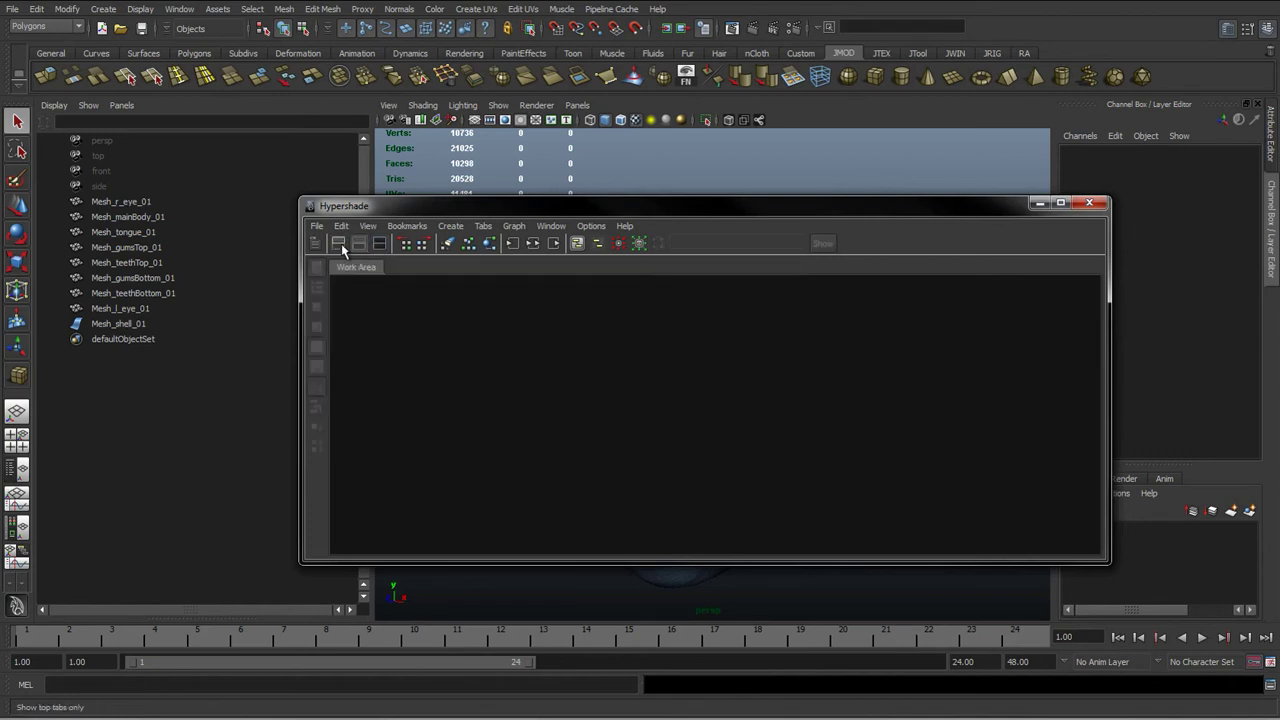
pyautogui.click(360, 244)
pyautogui.click(380, 244)
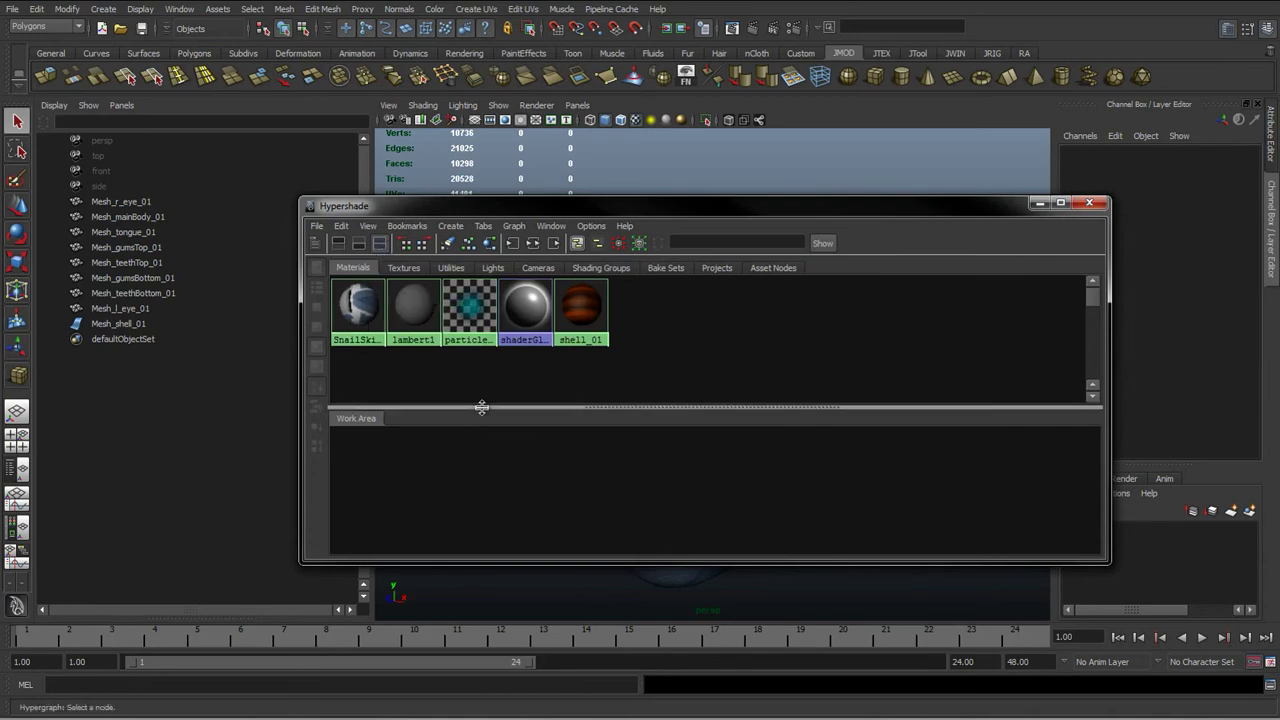
pyautogui.moveTo(477, 412); pyautogui.dragTo(477, 428)
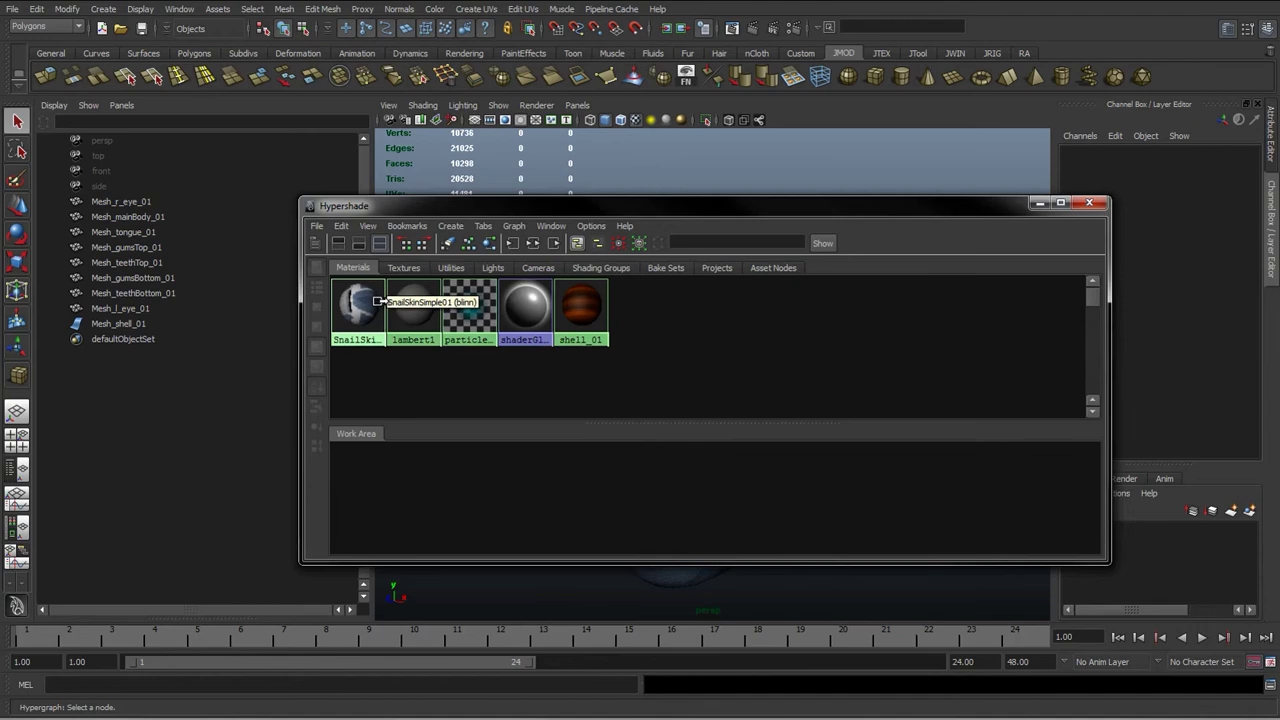
# - List the scene's textures in the Hypershade, select them all, and graph their input and output connections in the work area
pyautogui.moveTo(550, 321); pyautogui.dragTo(410, 328, button='middle')
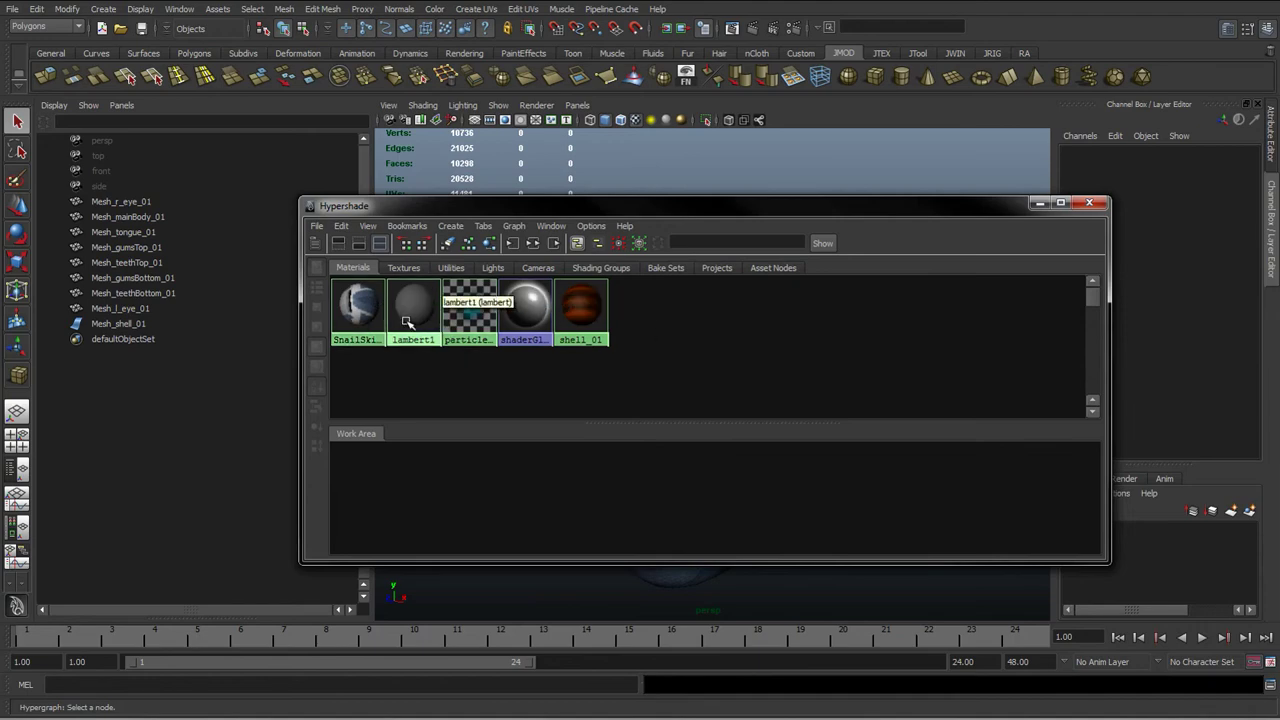
pyautogui.click(412, 268)
pyautogui.moveTo(467, 205); pyautogui.dragTo(110, 160)
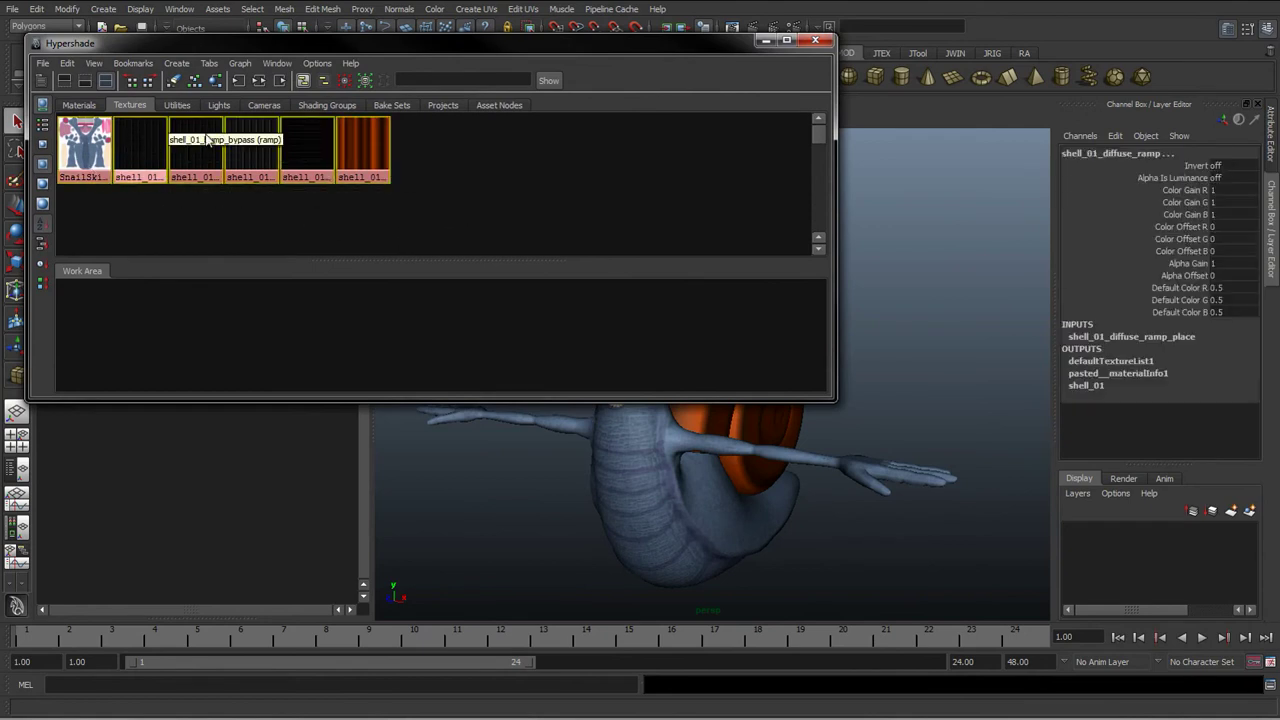
pyautogui.click(258, 84)
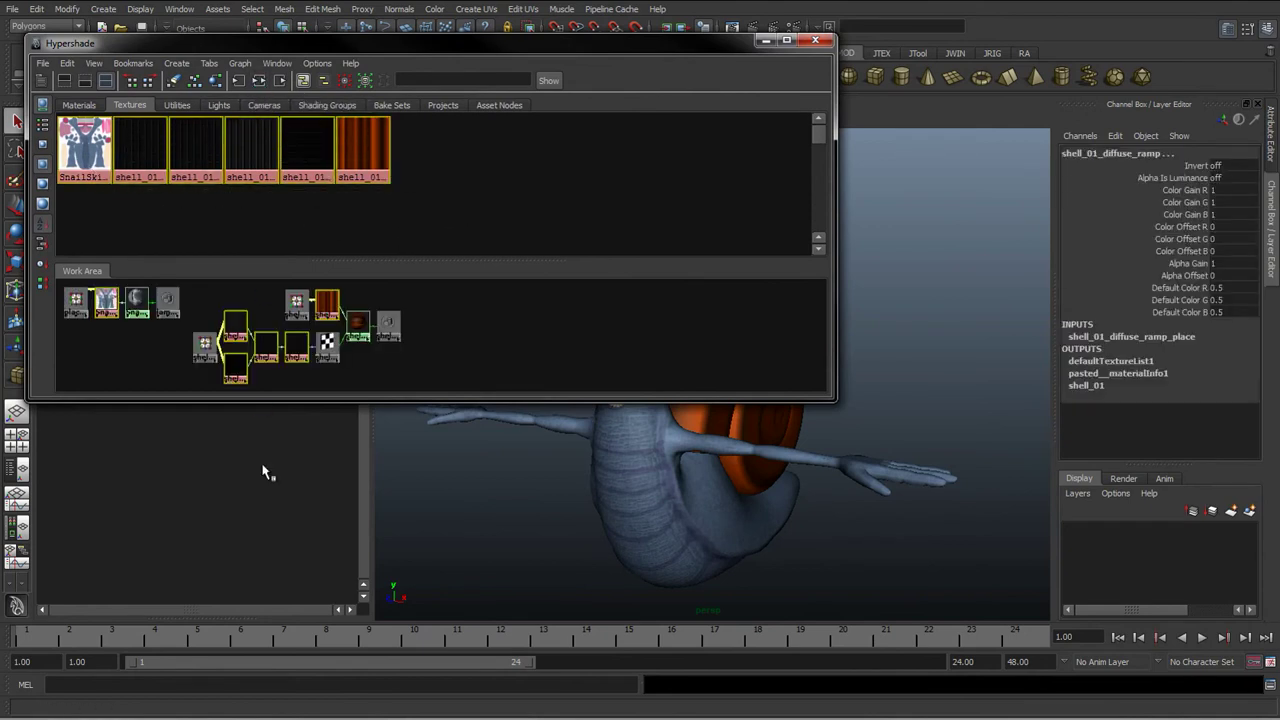
# - Select only the five shell_01 ramp textures, leaving out the snail skin texture, and graph their input and output connections
pyautogui.click(166, 206)
pyautogui.click(84, 148)
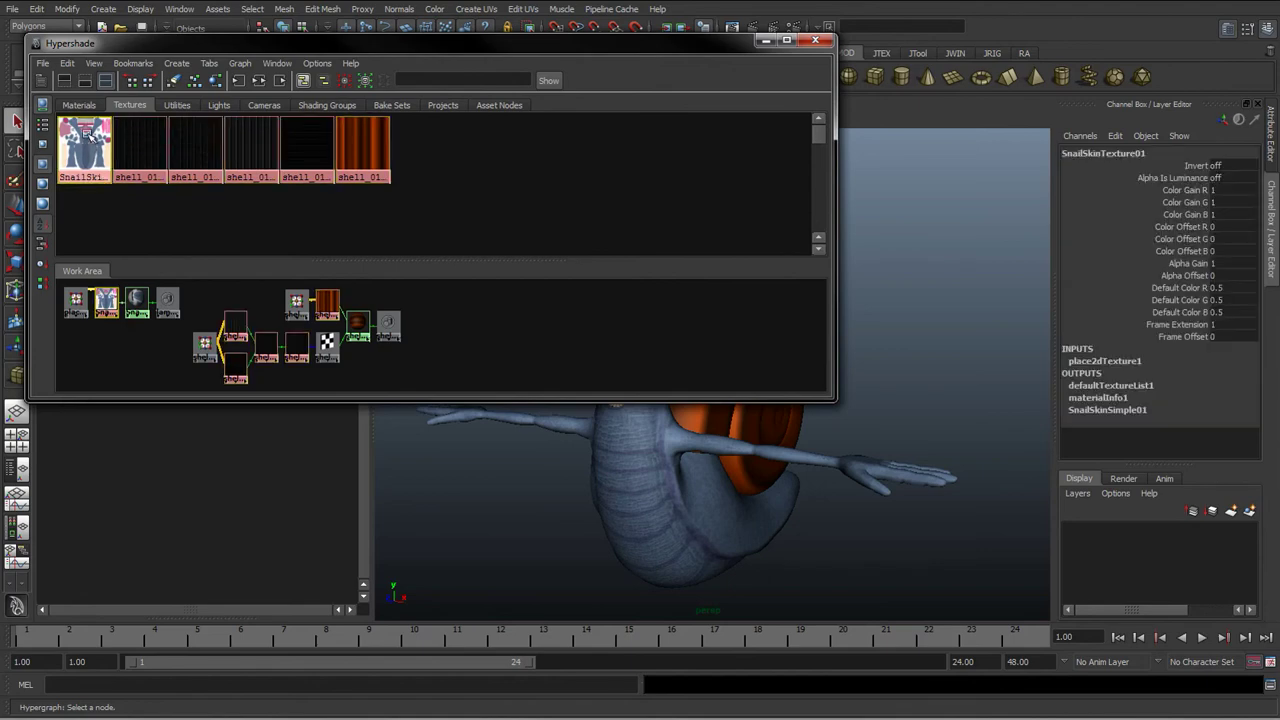
pyautogui.moveTo(134, 200); pyautogui.dragTo(382, 145)
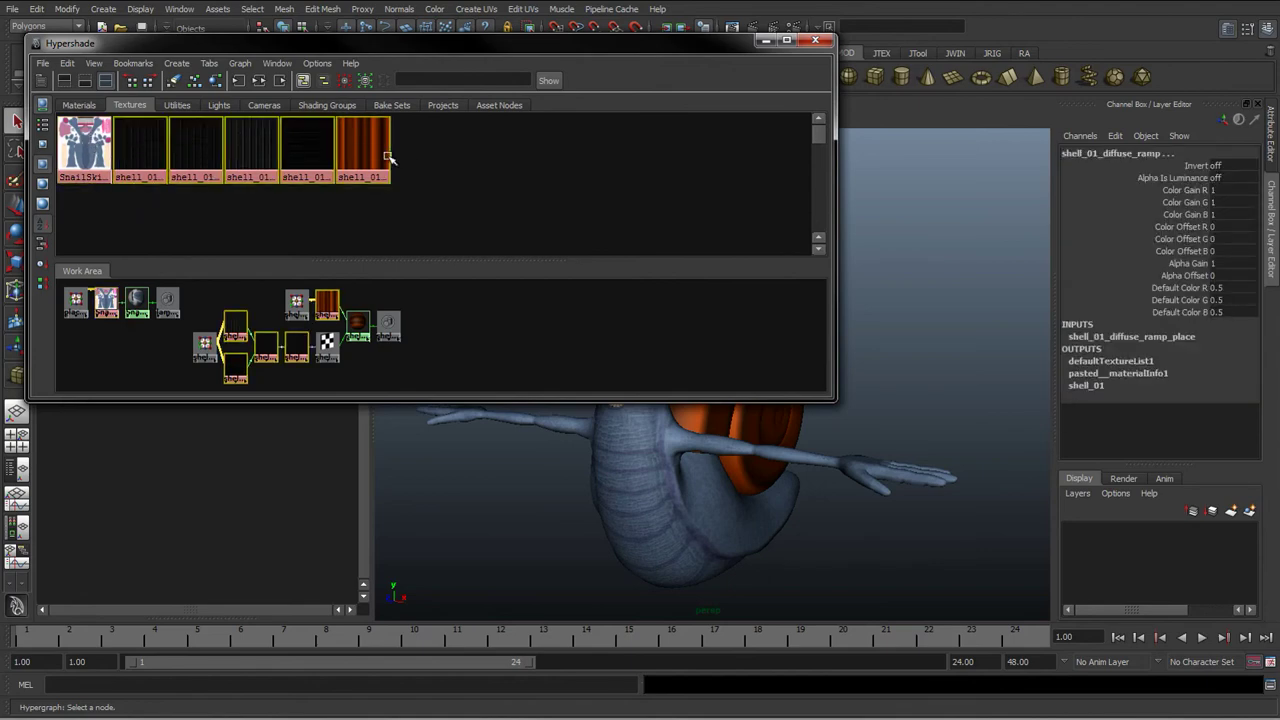
pyautogui.click(259, 81)
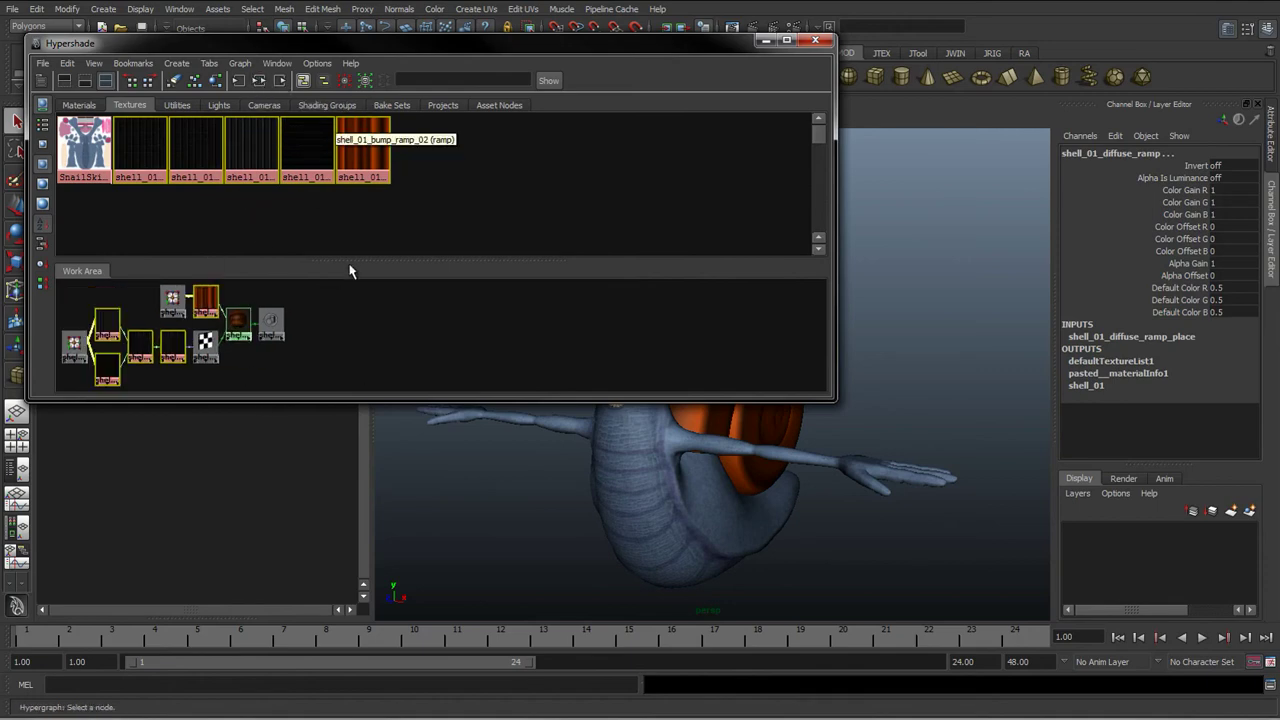
# - Expand the work area to fill the Hypershade and frame the shell_01 shading network at a readable size
pyautogui.moveTo(350, 262); pyautogui.dragTo(350, 78)
pyautogui.keyDown('alt'); pyautogui.moveTo(87, 213); pyautogui.dragTo(240, 292, button='middle'); pyautogui.keyUp('alt')
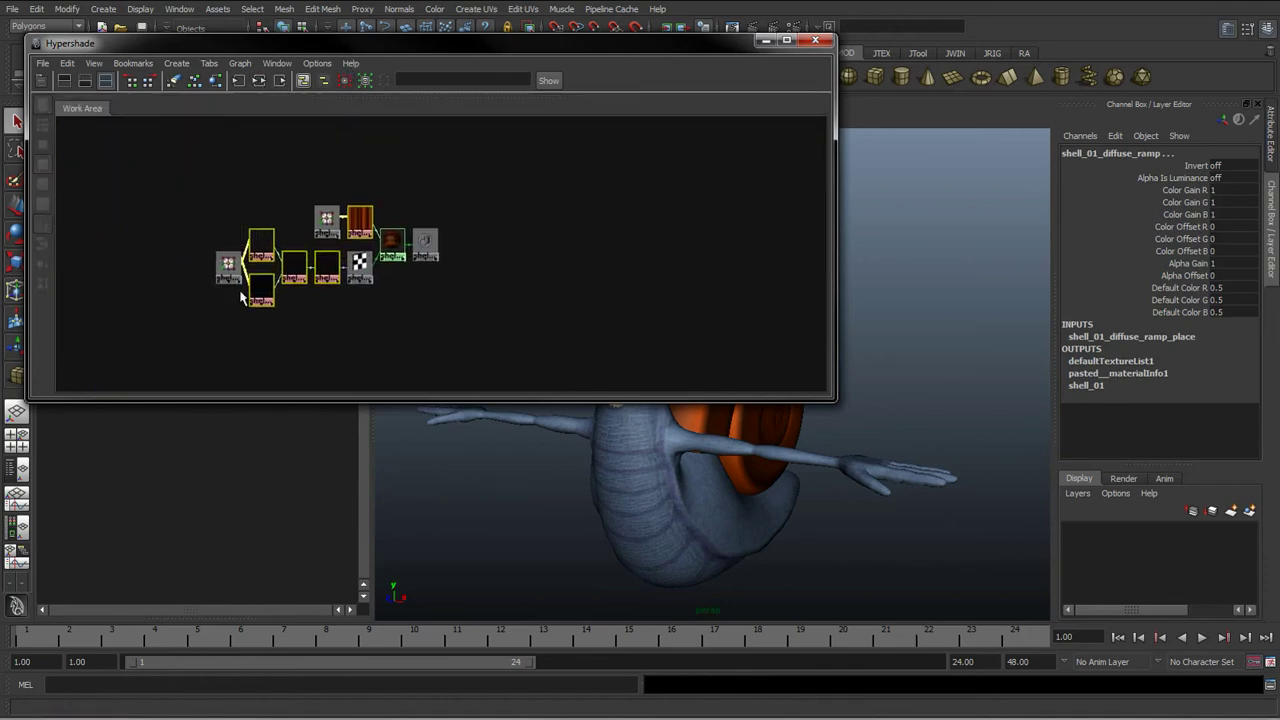
pyautogui.keyDown('alt'); pyautogui.moveTo(225, 295); pyautogui.dragTo(470, 303, button='right'); pyautogui.keyUp('alt')
pyautogui.keyDown('alt'); pyautogui.moveTo(339, 294); pyautogui.dragTo(482, 296, button='middle'); pyautogui.keyUp('alt')
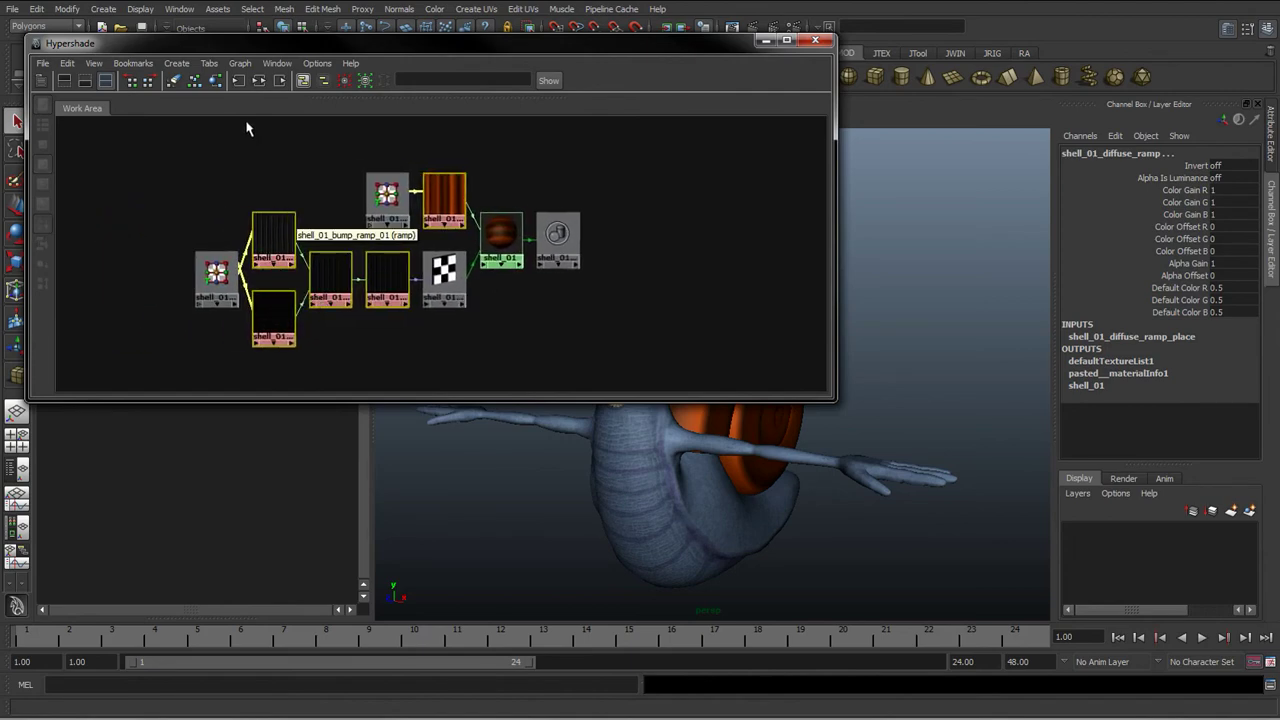
pyautogui.moveTo(336, 104); pyautogui.dragTo(434, 97)
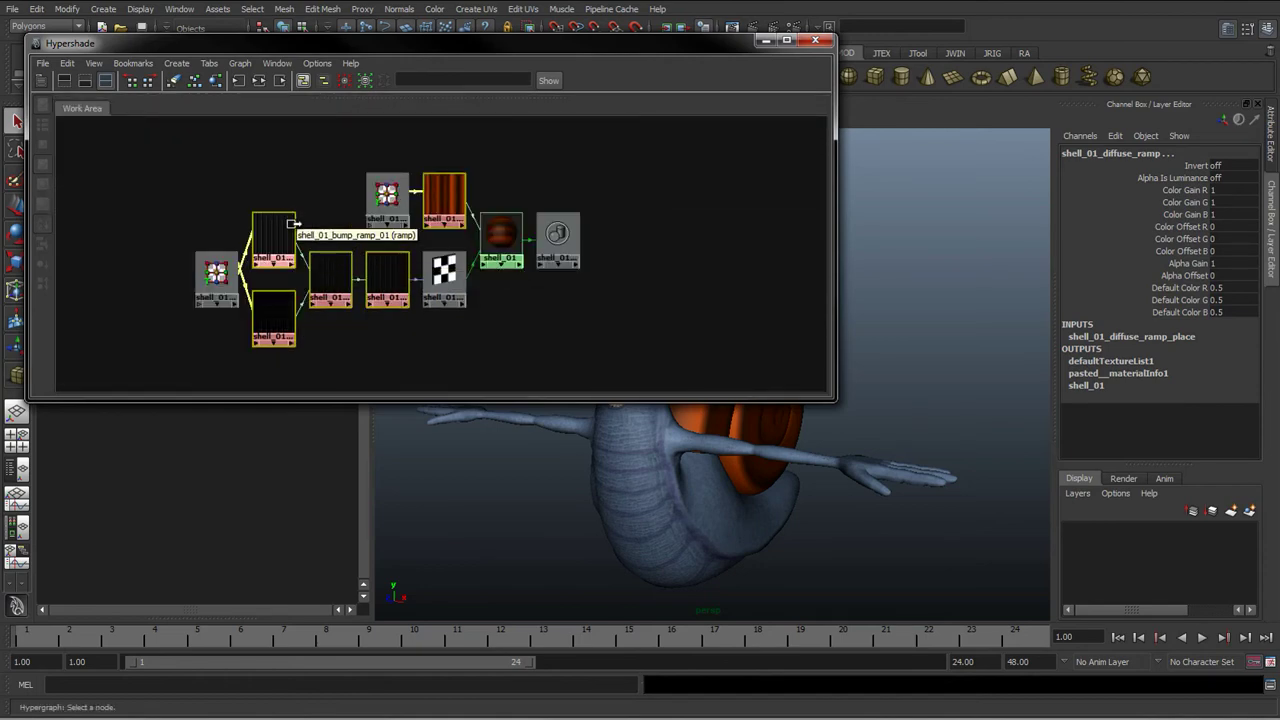
pyautogui.keyDown('alt'); pyautogui.moveTo(314, 200); pyautogui.dragTo(334, 217, button='middle'); pyautogui.keyUp('alt')
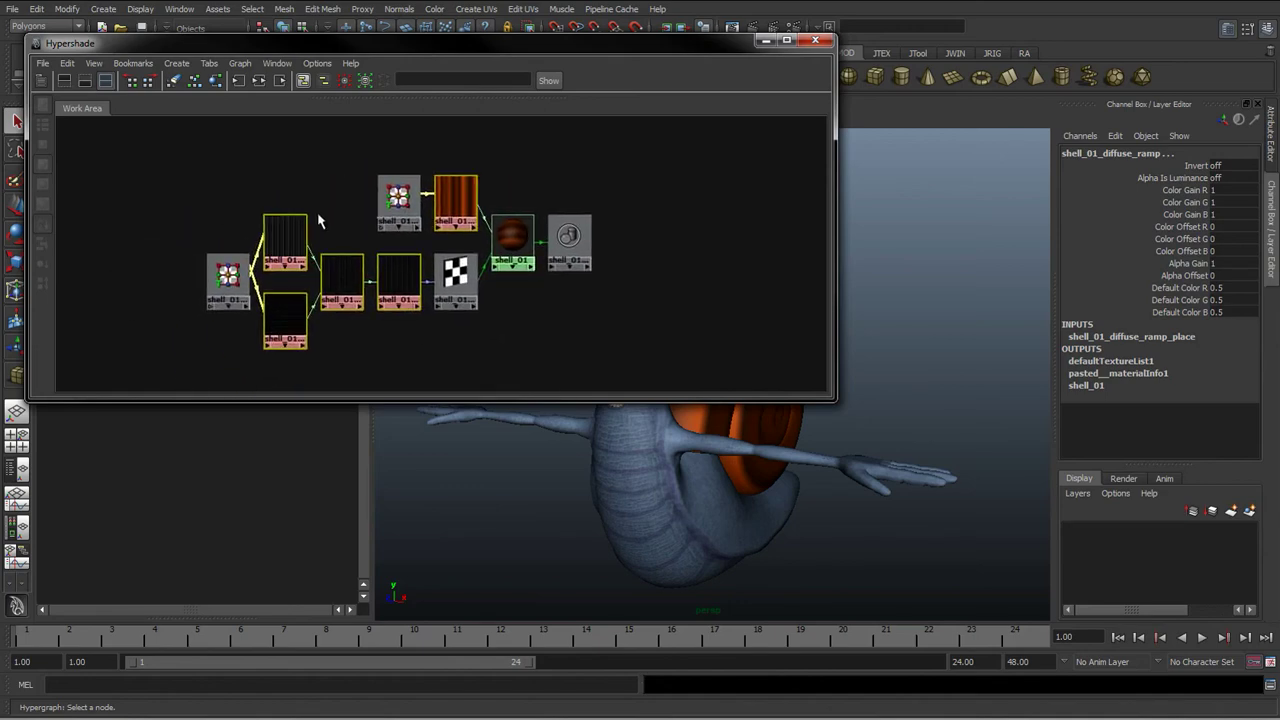
pyautogui.keyDown('alt'); pyautogui.moveTo(318, 220); pyautogui.dragTo(290, 240, button='right'); pyautogui.keyUp('alt')
pyautogui.keyDown('alt'); pyautogui.moveTo(306, 250); pyautogui.dragTo(362, 240, button='middle'); pyautogui.keyUp('alt')
pyautogui.keyDown('alt'); pyautogui.moveTo(380, 252); pyautogui.dragTo(356, 248, button='right'); pyautogui.keyUp('alt')
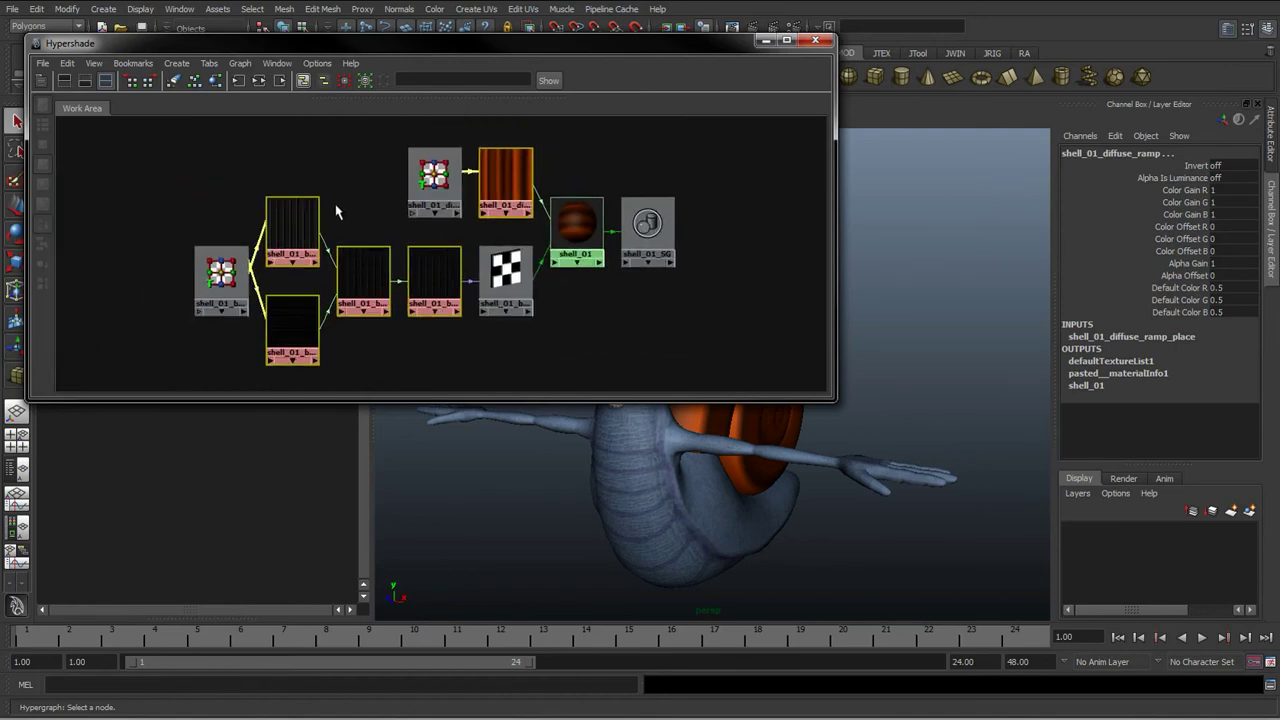
# - Examine the bump ramps, the bump node and the diffuse ramp feeding the shell_01 material by selecting them in the network
pyautogui.click(337, 208)
pyautogui.moveTo(240, 186); pyautogui.dragTo(360, 362)
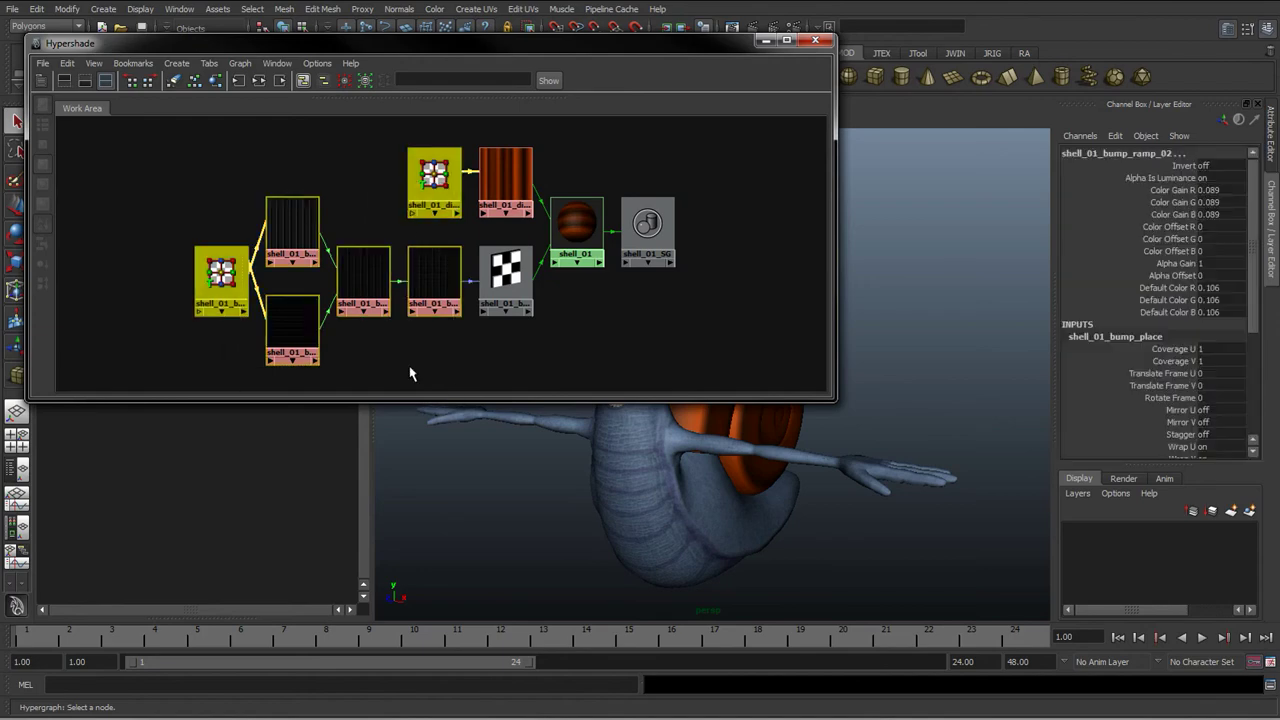
pyautogui.click(340, 229)
pyautogui.click(504, 292)
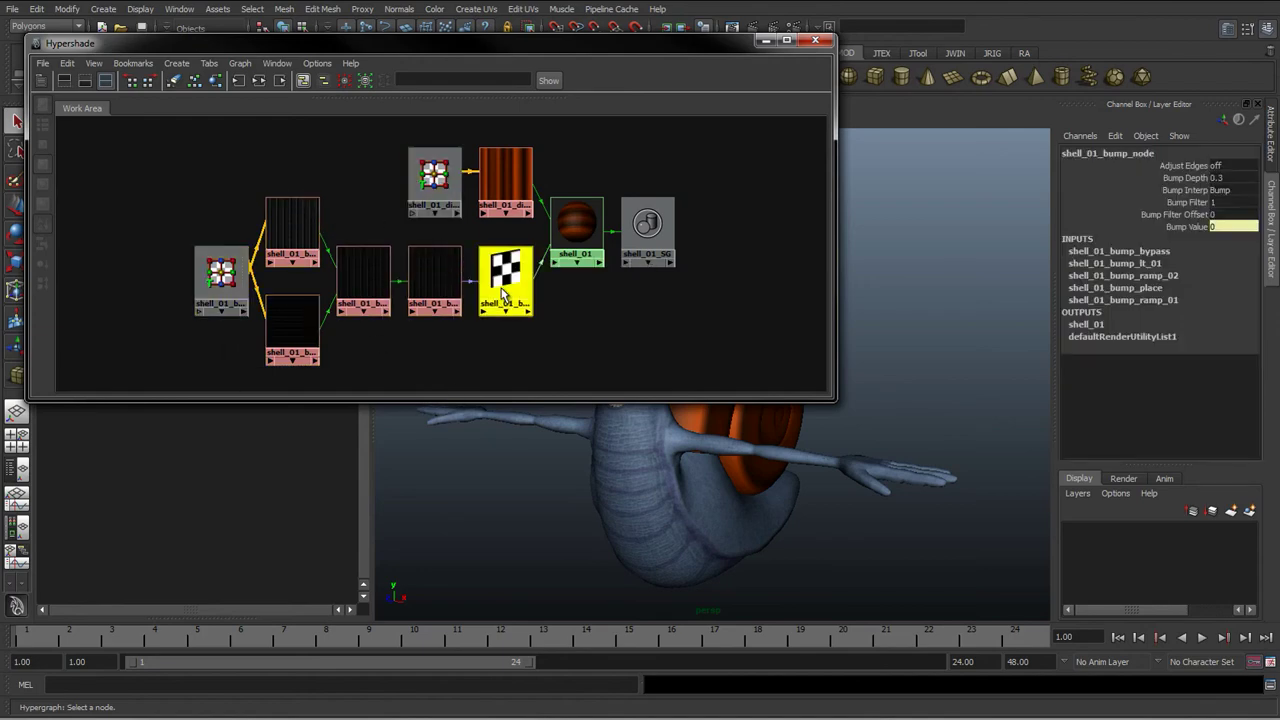
pyautogui.click(492, 176)
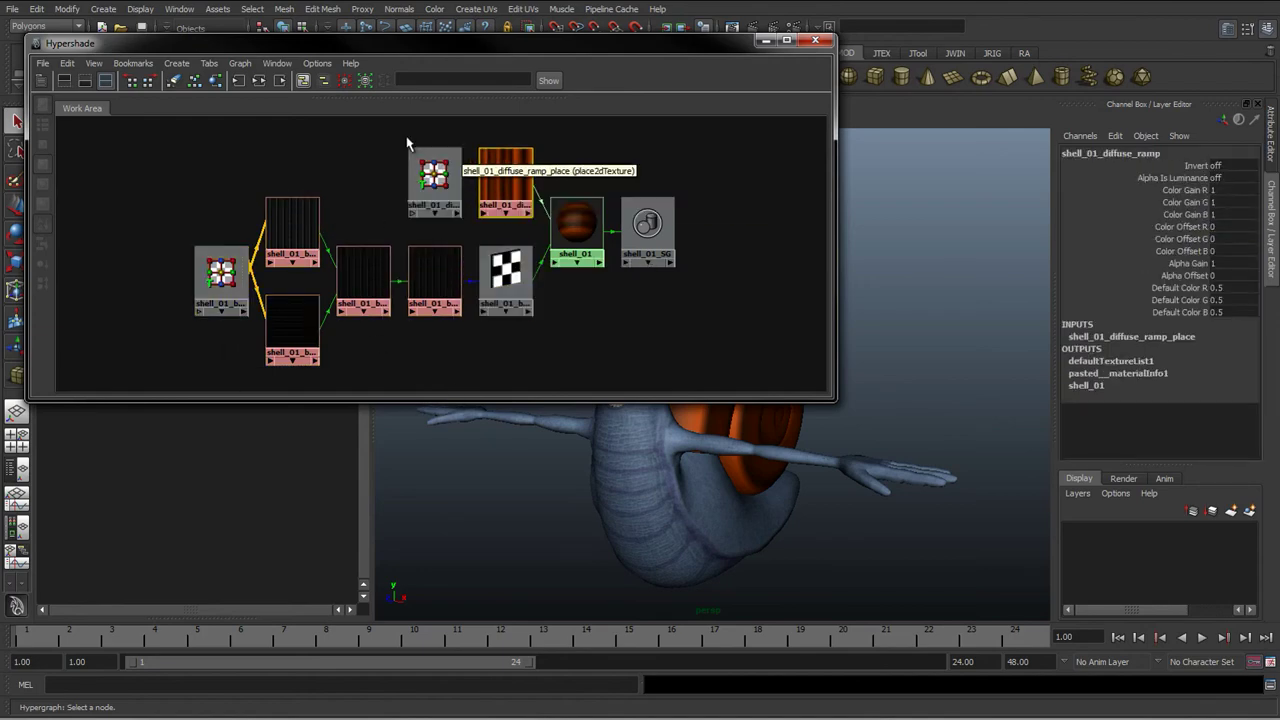
# - Move the diffuse ramp and its placement node farther from the shell_01 material, and select the material
pyautogui.moveTo(371, 149); pyautogui.dragTo(435, 194)
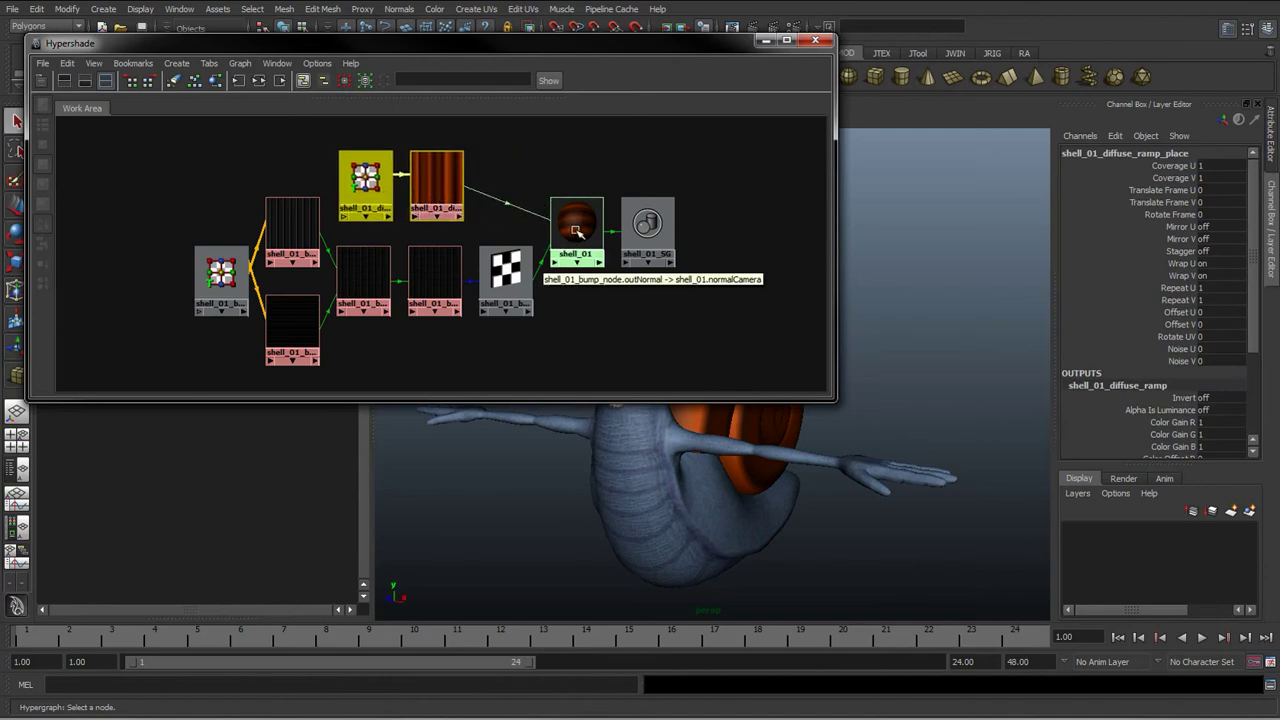
pyautogui.click(576, 228)
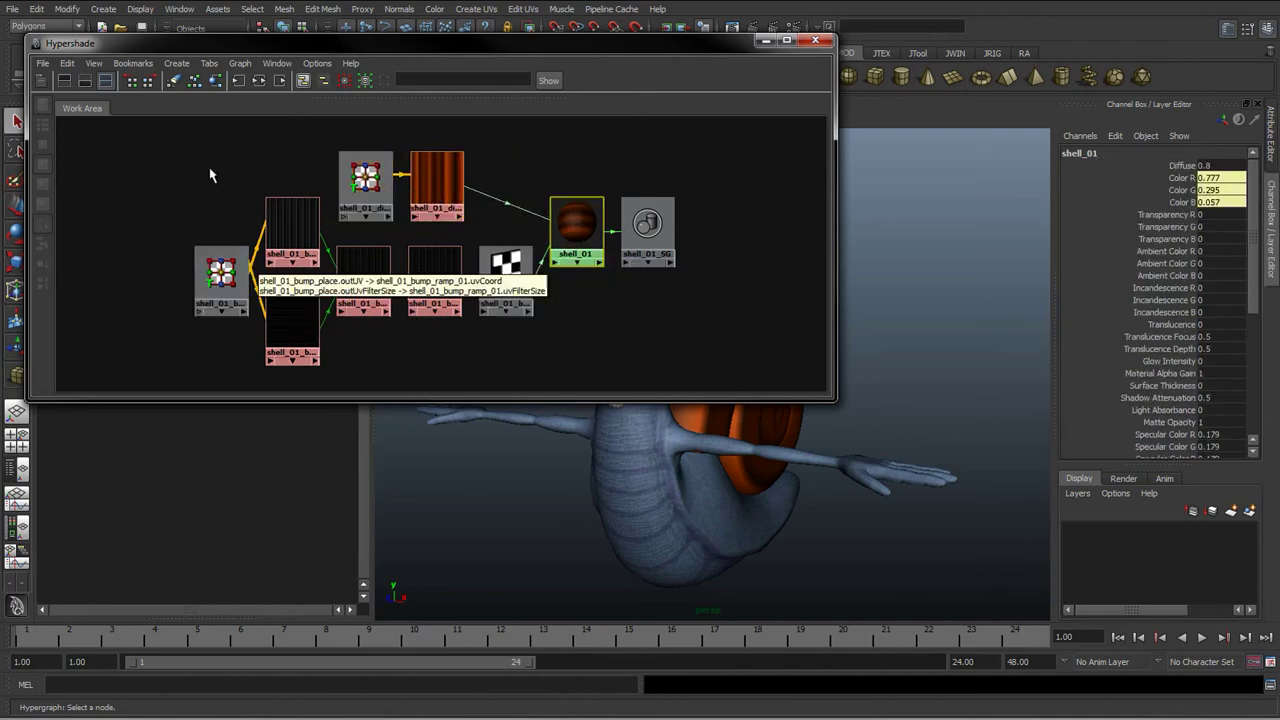
# - Restore the node lists above the work area, select all the scene's utility nodes, and graph their input and output connections
pyautogui.moveTo(378, 97); pyautogui.dragTo(296, 209)
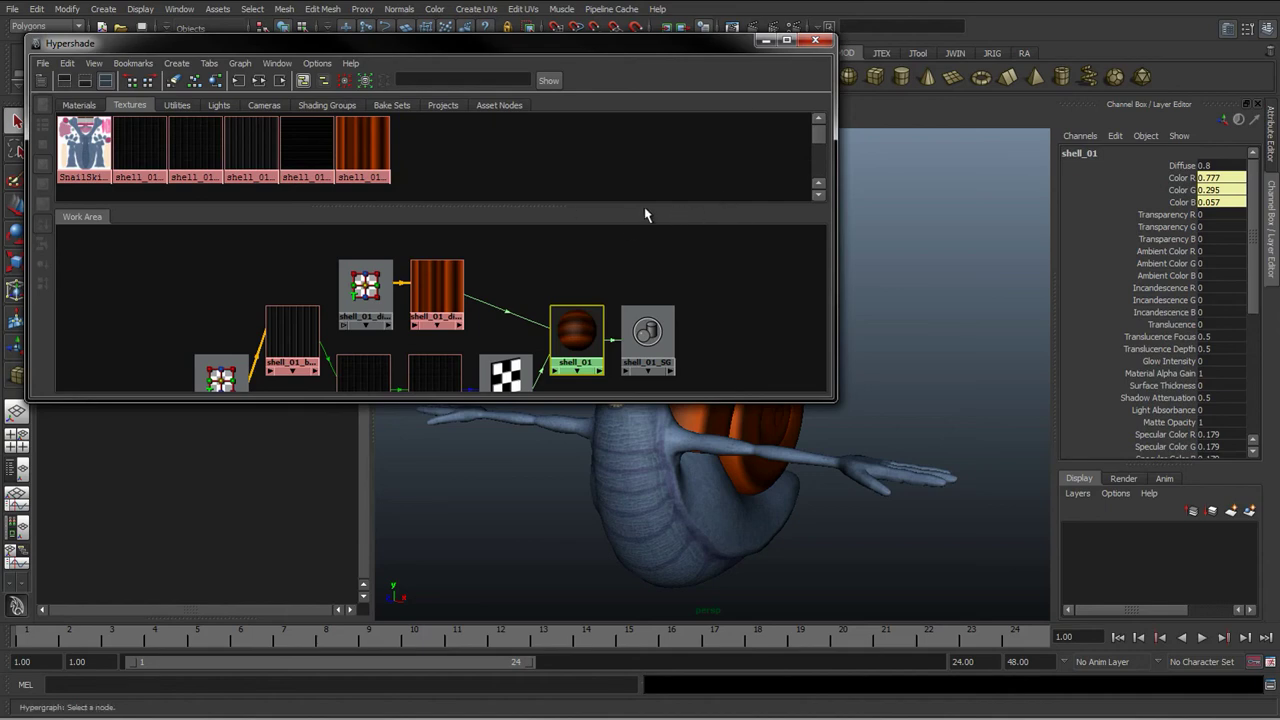
pyautogui.click(174, 108)
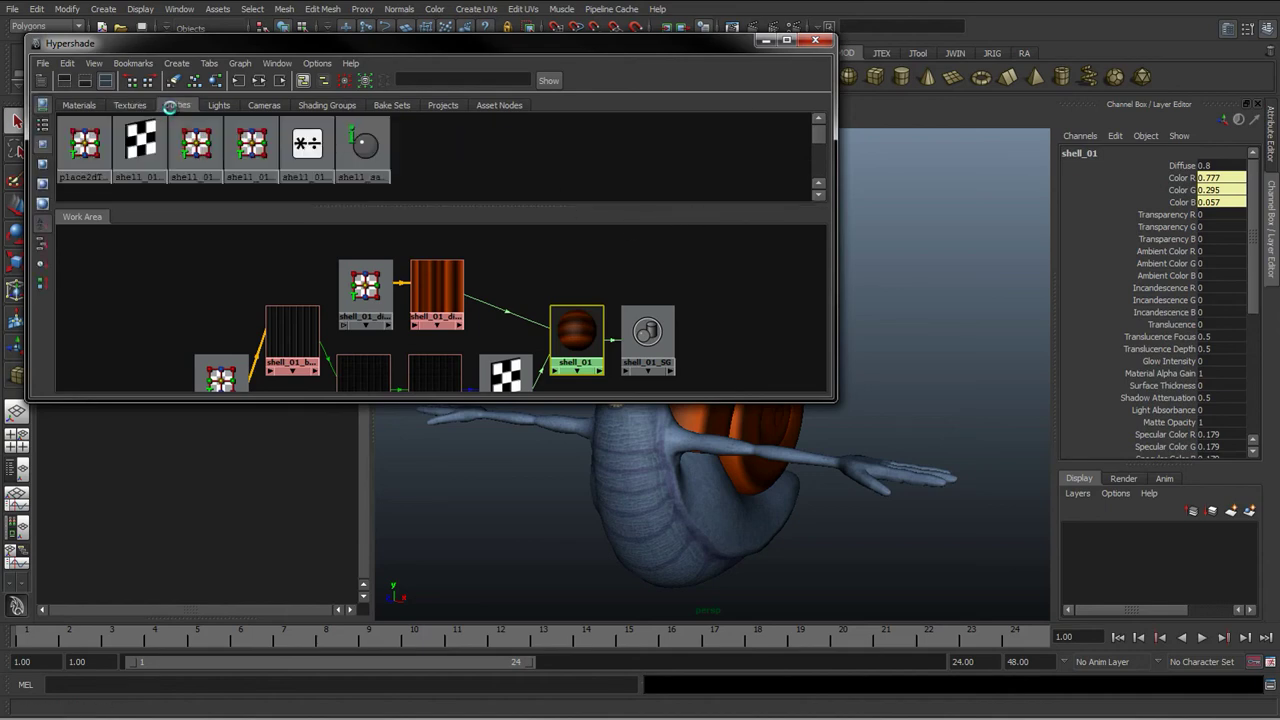
pyautogui.keyDown('alt'); pyautogui.moveTo(540, 334); pyautogui.dragTo(541, 323, button='middle'); pyautogui.keyUp('alt')
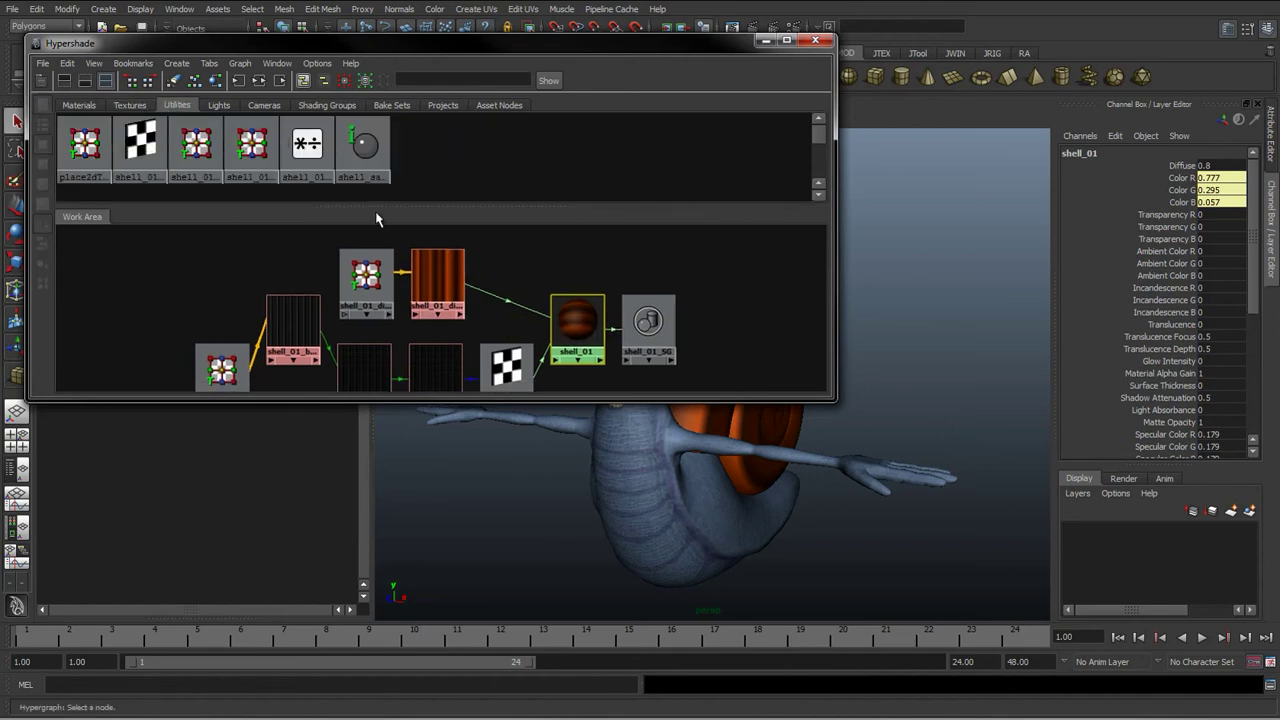
pyautogui.moveTo(429, 158); pyautogui.dragTo(72, 160)
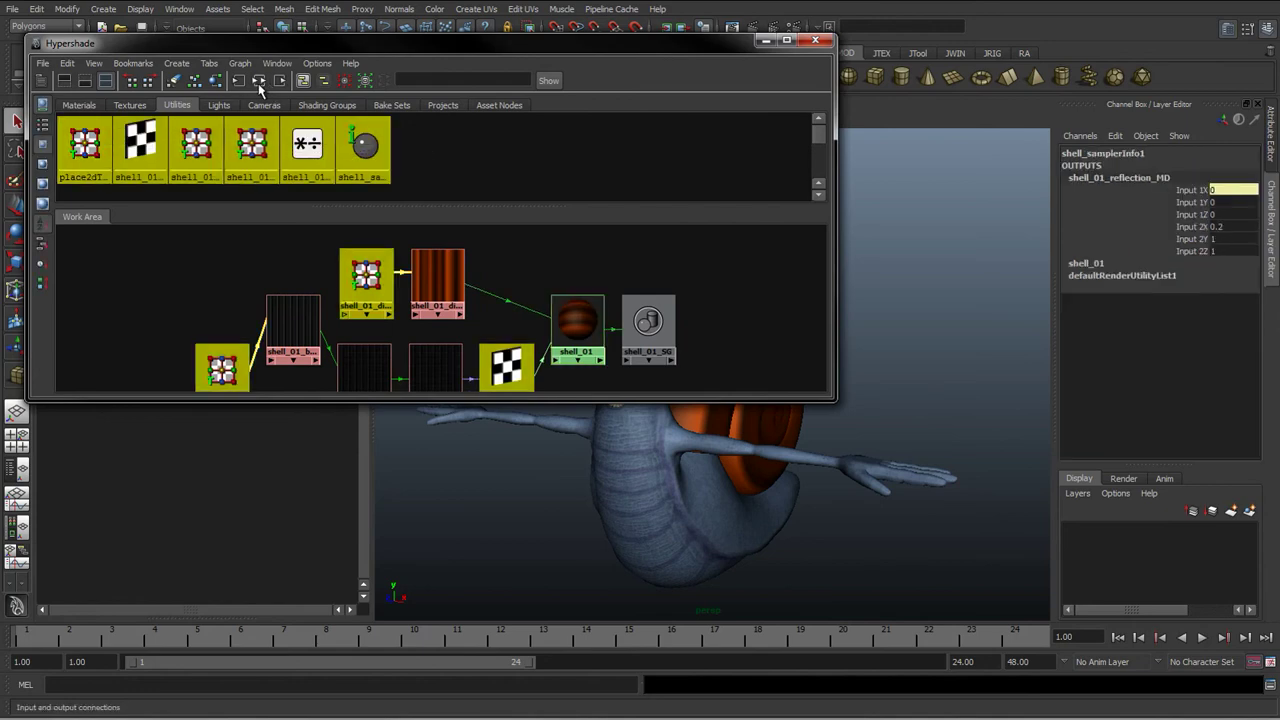
pyautogui.click(258, 82)
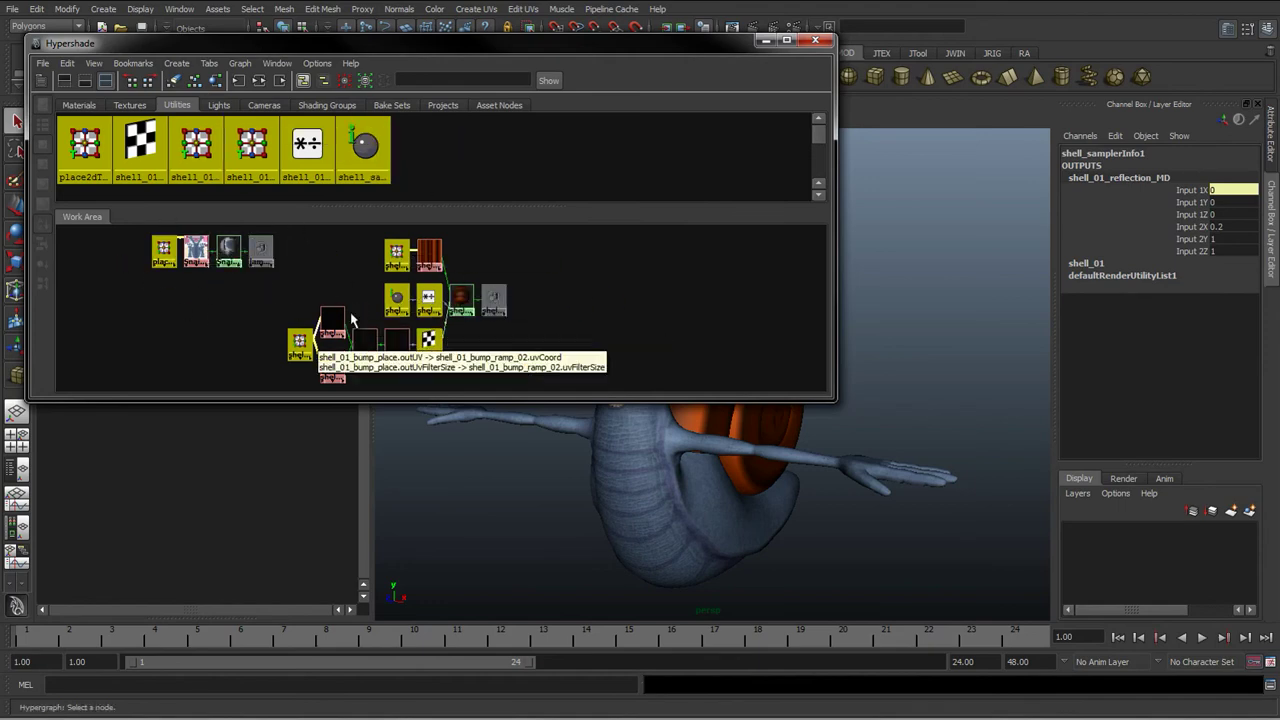
# - Review the scene's textures and utility nodes once more in the Hypershade, and clear the node selection
pyautogui.click(220, 106)
pyautogui.click(177, 105)
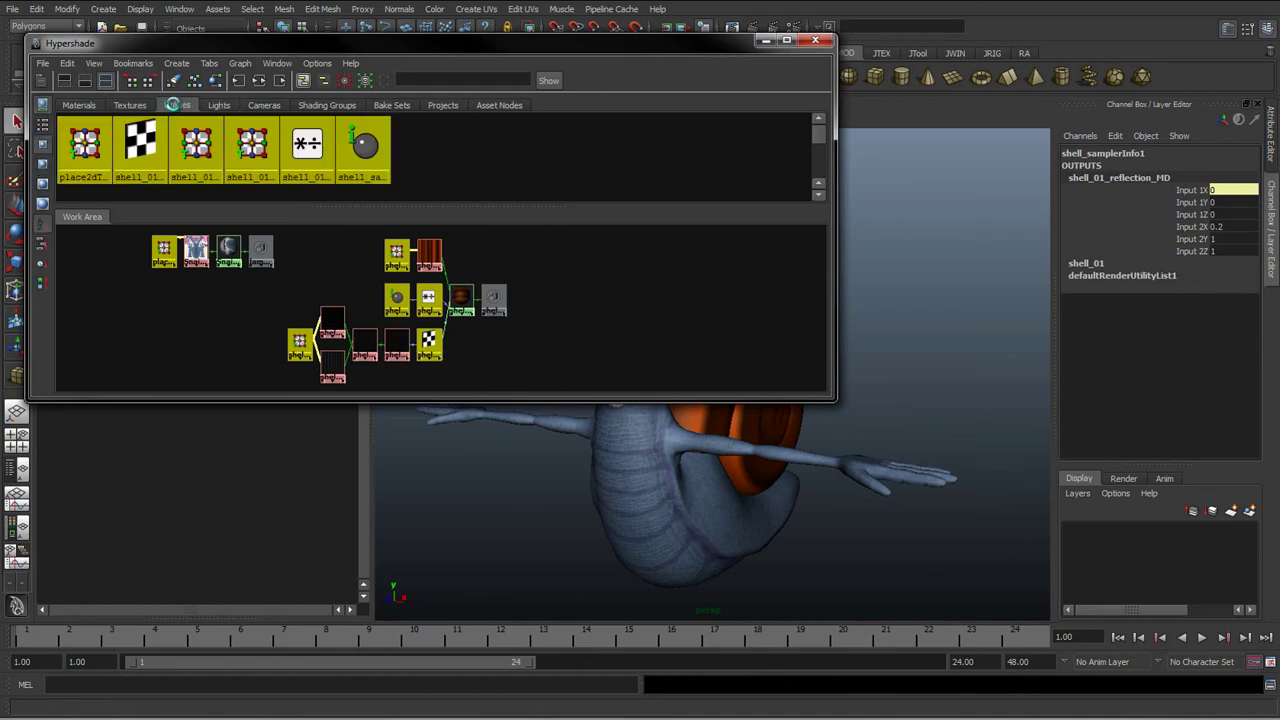
pyautogui.click(130, 105)
pyautogui.click(177, 105)
pyautogui.click(323, 273)
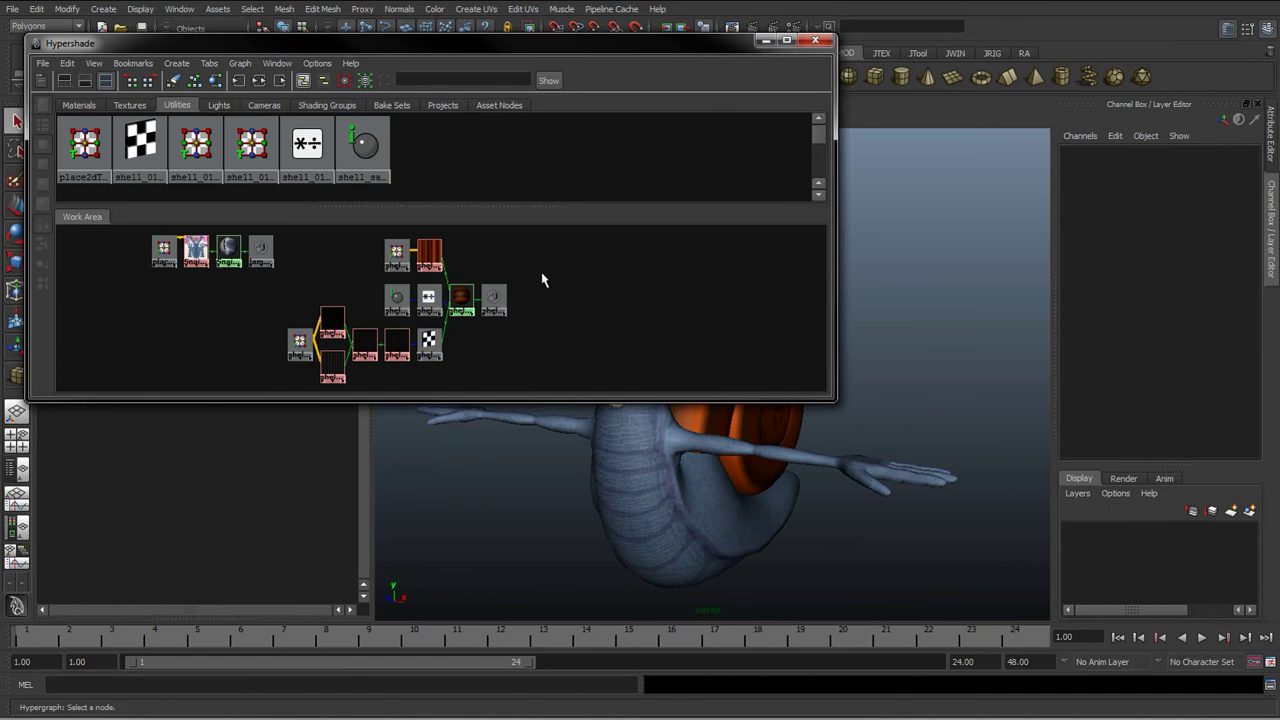
# - Move the Hypershade clear of the viewport and examine the whole snail model and its eye, leaving nothing selected
pyautogui.moveTo(664, 47); pyautogui.dragTo(878, 155)
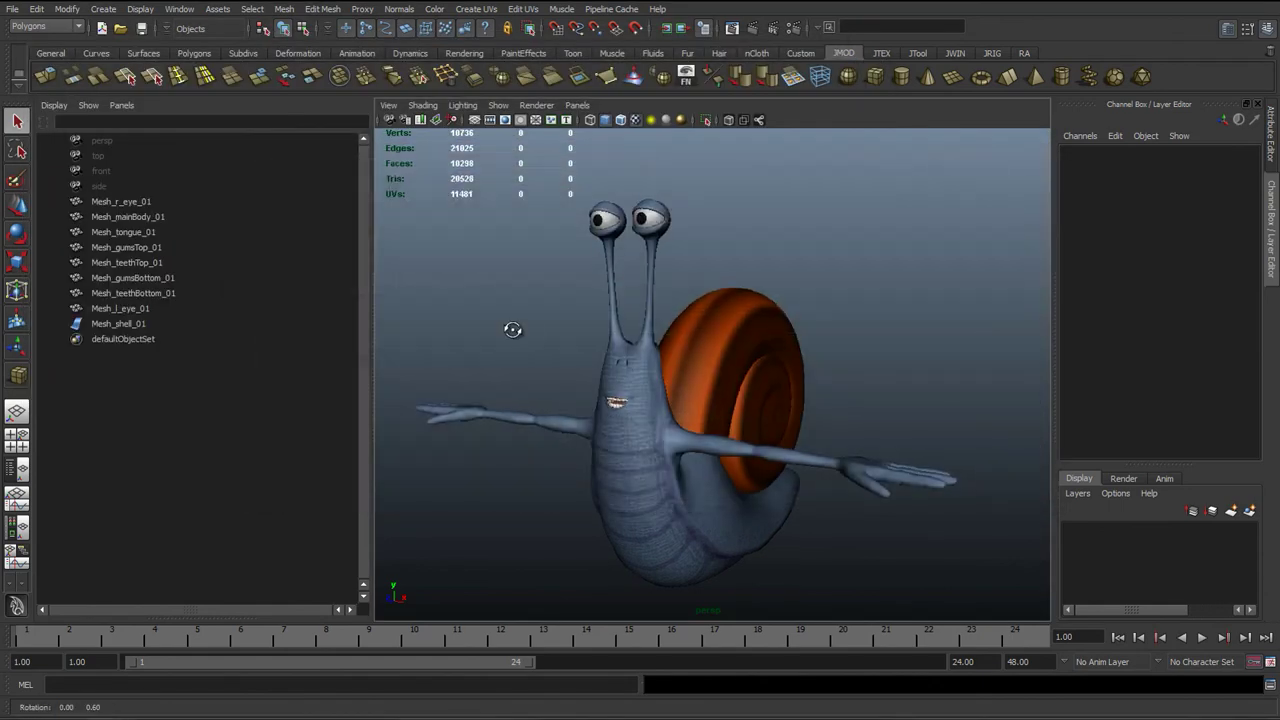
pyautogui.moveTo(509, 329)
pyautogui.keyDown('alt'); pyautogui.mouseDown()
pyautogui.moveTo(483, 340)
pyautogui.moveTo(540, 323)
pyautogui.moveTo(521, 330)
pyautogui.mouseUp(); pyautogui.keyUp('alt')
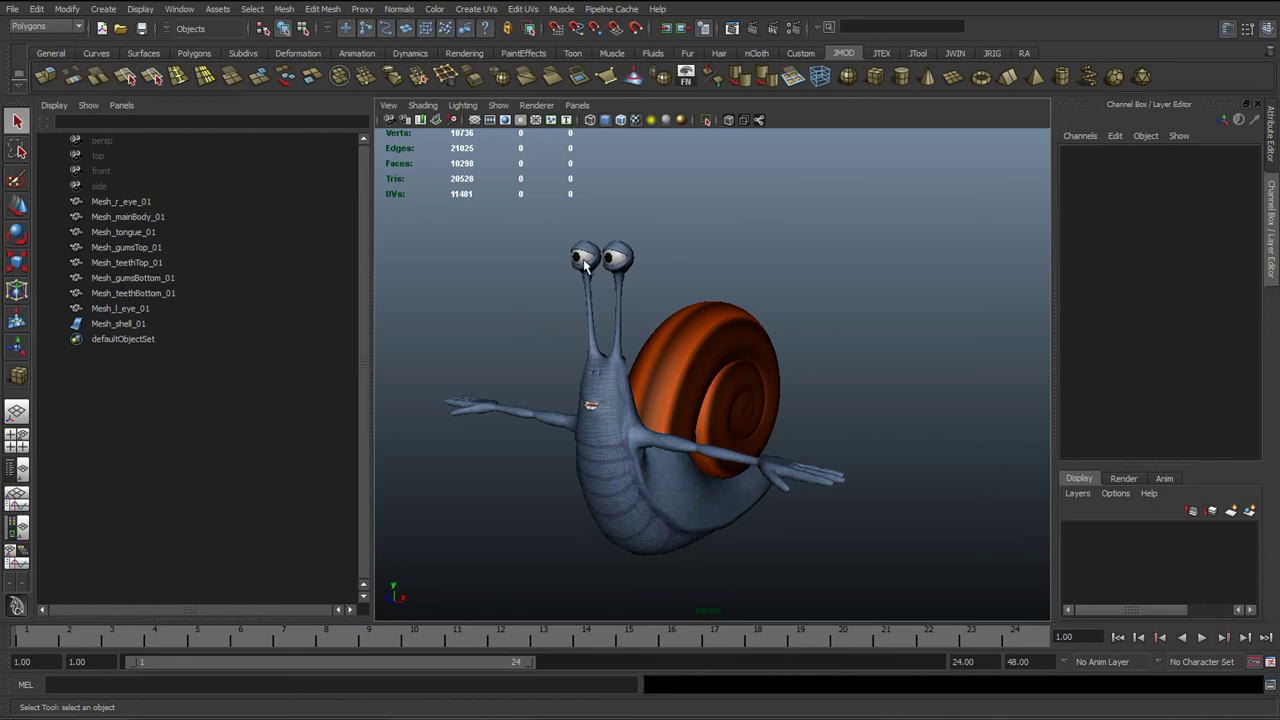
pyautogui.click(582, 259)
pyautogui.click(519, 330)
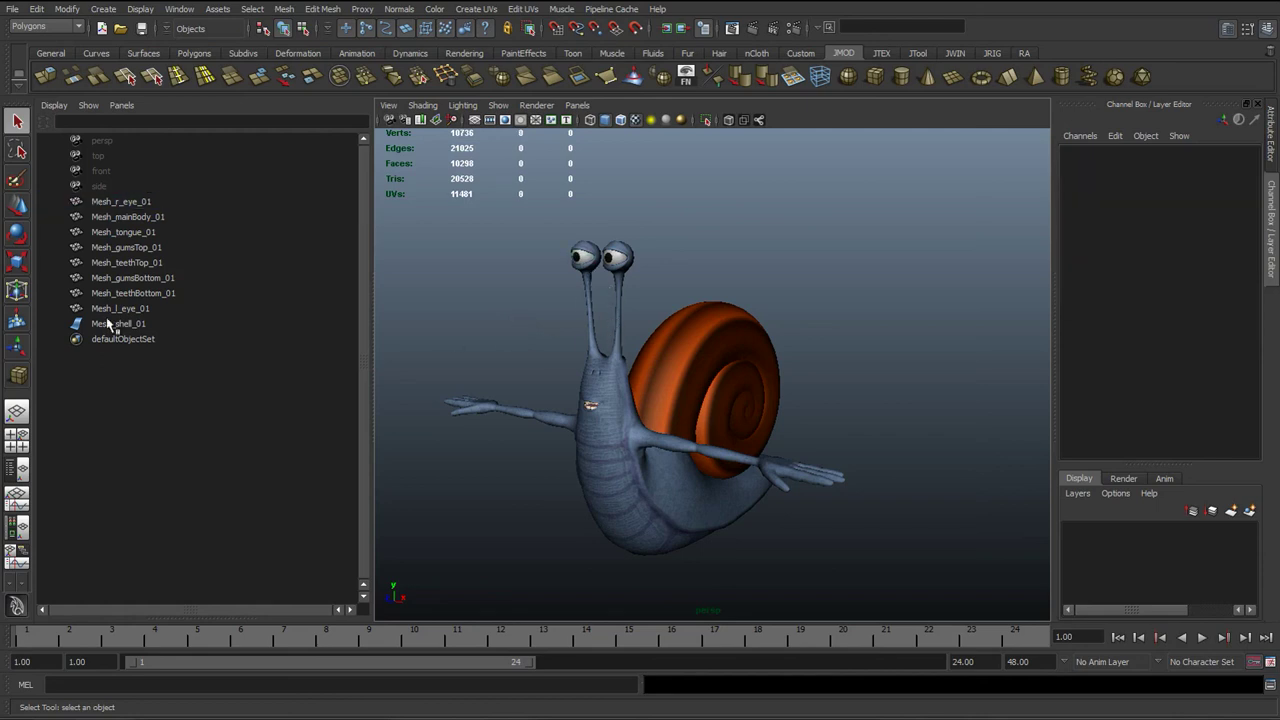